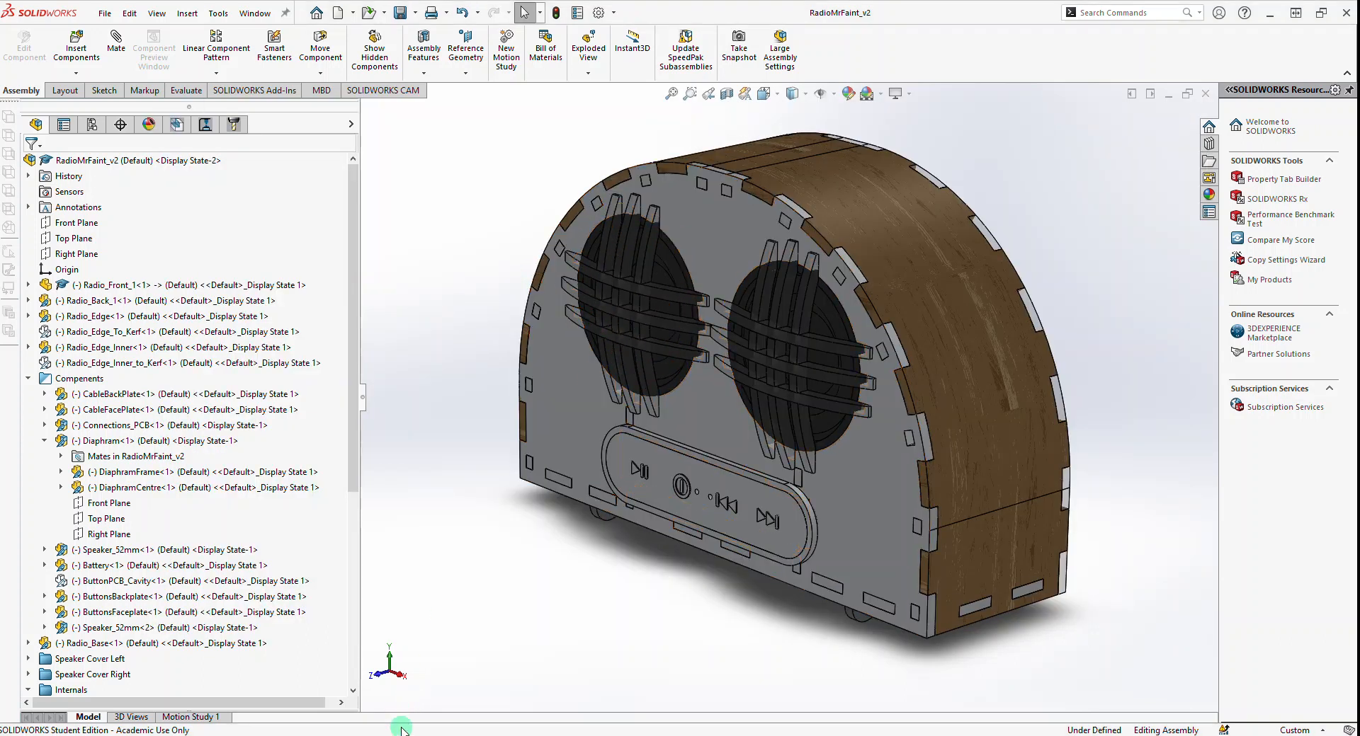
Open the A4 GGS Frame drawing from the Faint Modeling folder and dismiss the opening report
mouse_move(349, 696)
left_click(440, 703)
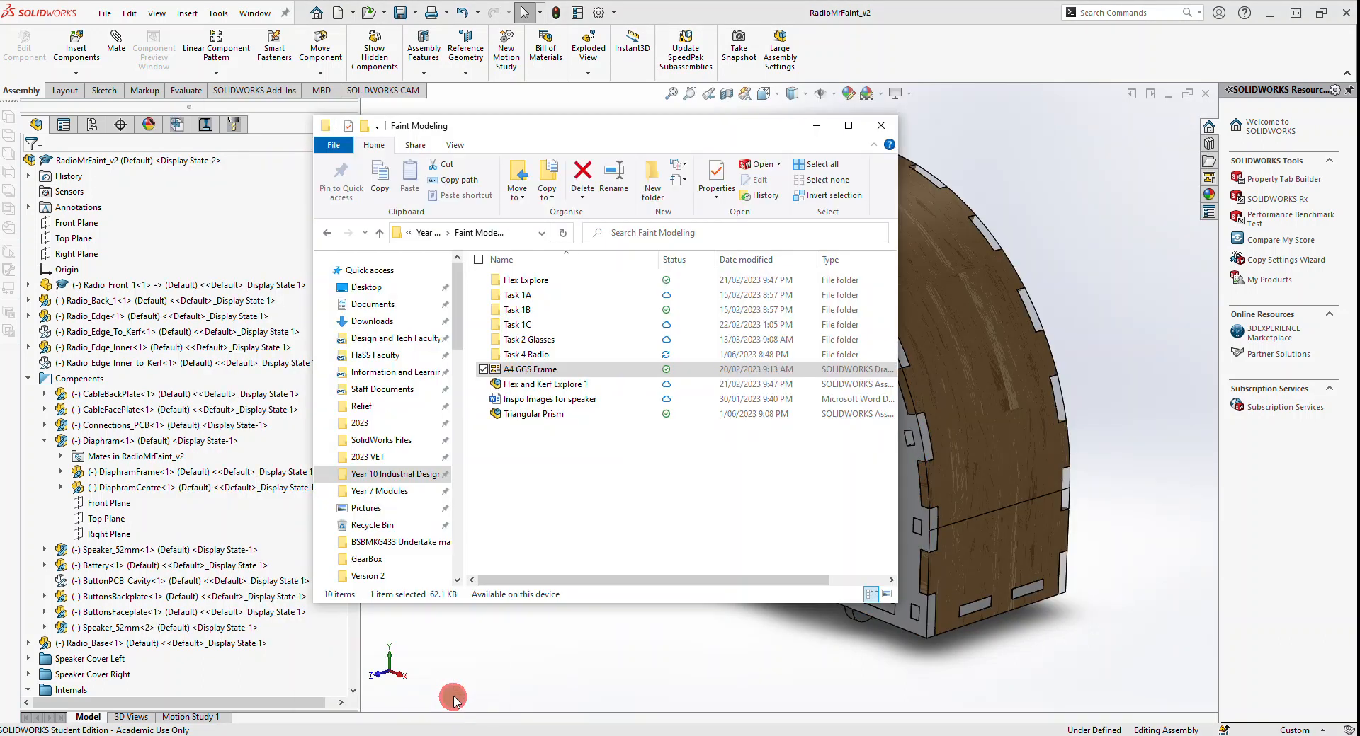
left_click(536, 373)
double_click(536, 371)
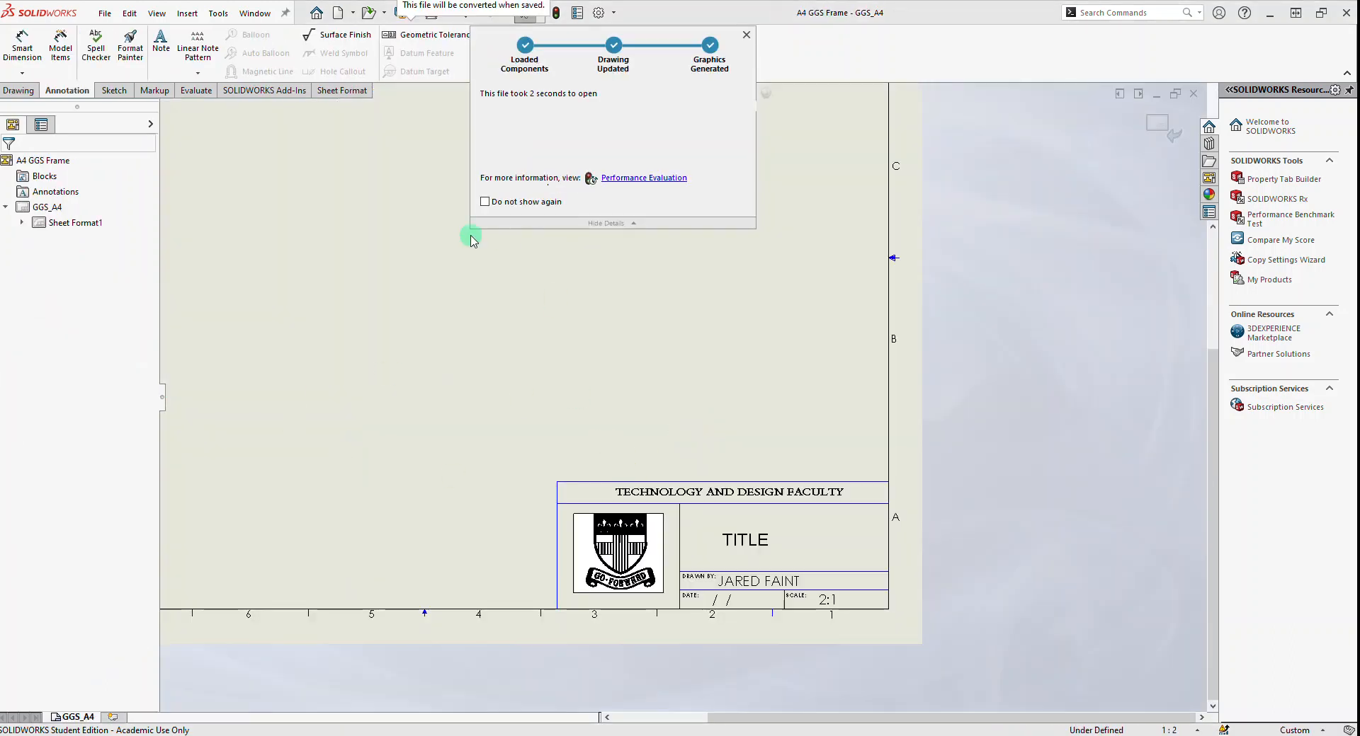
left_click(464, 301)
scroll(464, 301, "up", 2)
scroll(355, 174, "up", 4)
scroll(417, 202, "down", 1)
scroll(435, 212, "down", 1)
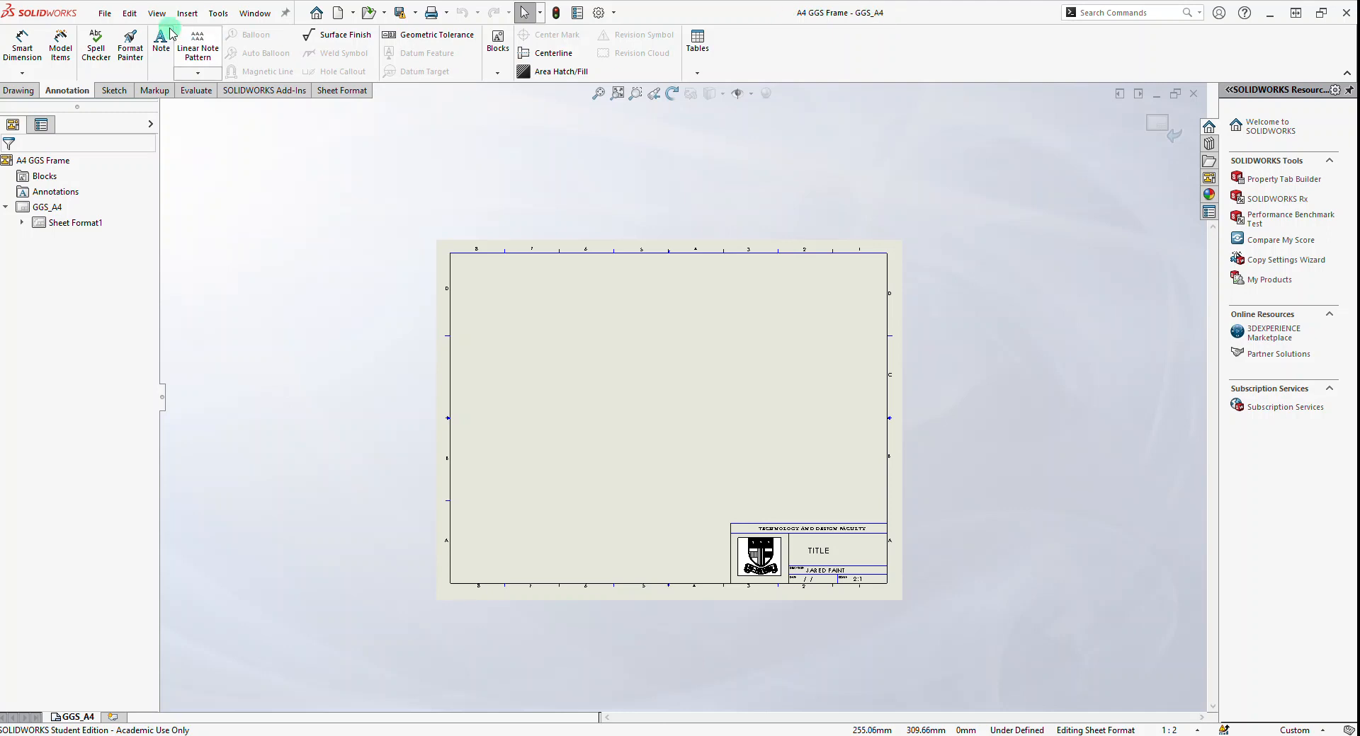
Save the drawing as Radio_v2_Faint in the Version 2 folder of Task 4 Radio, accepting the conversion to the current version
left_click(105, 14)
left_click(133, 128)
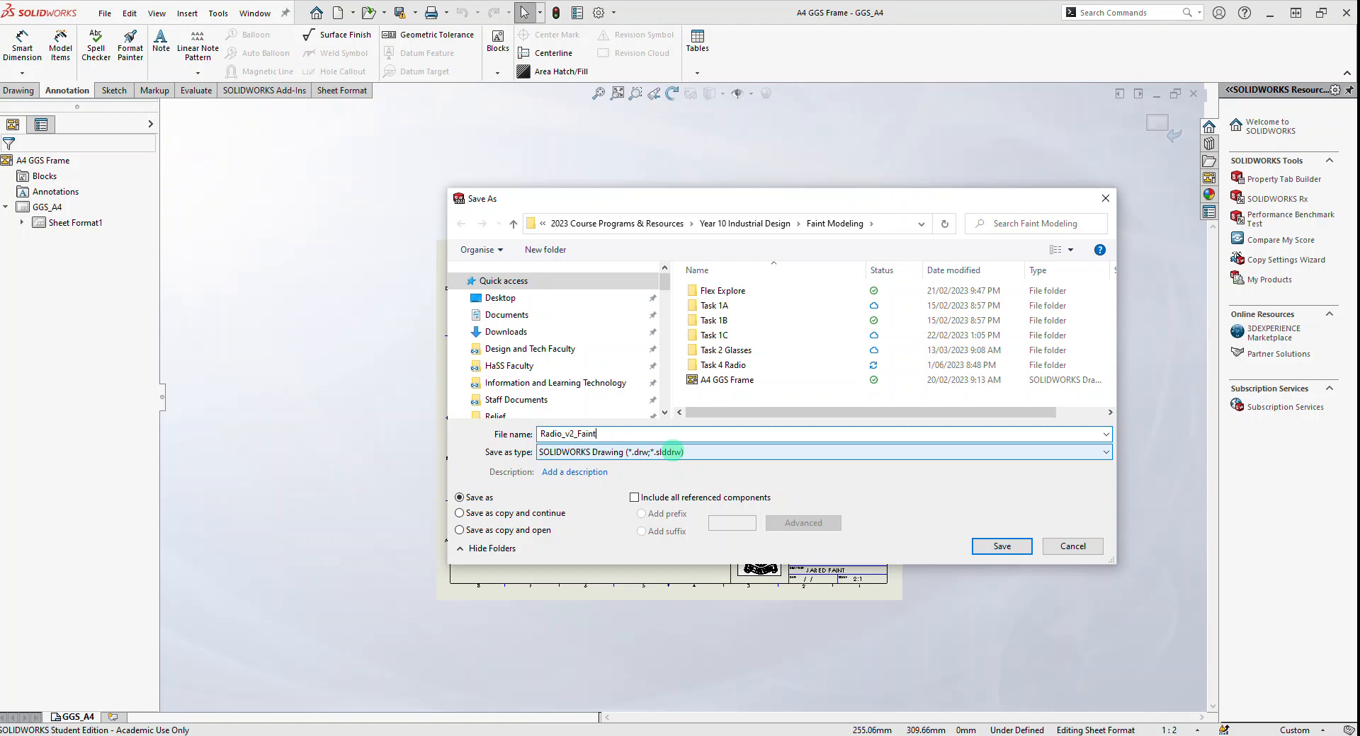
left_click(730, 365)
double_click(730, 365)
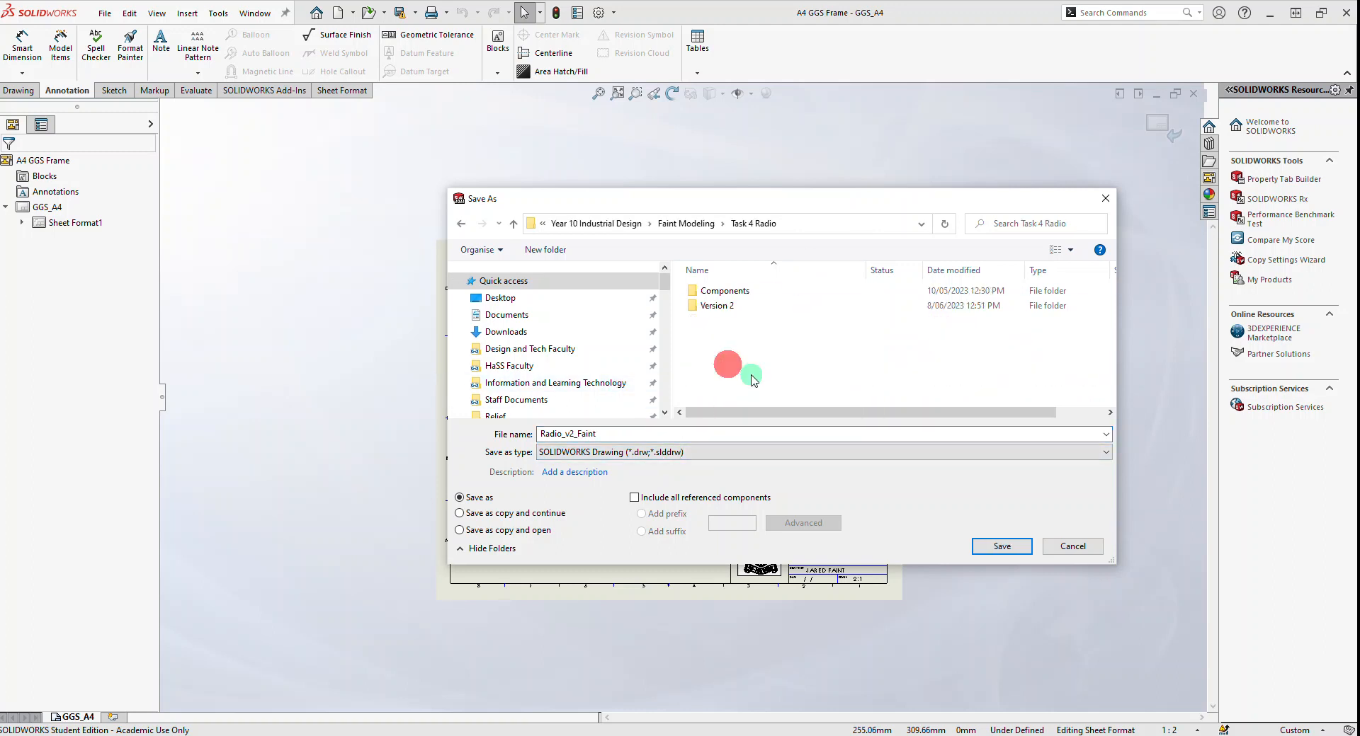
left_click(729, 308)
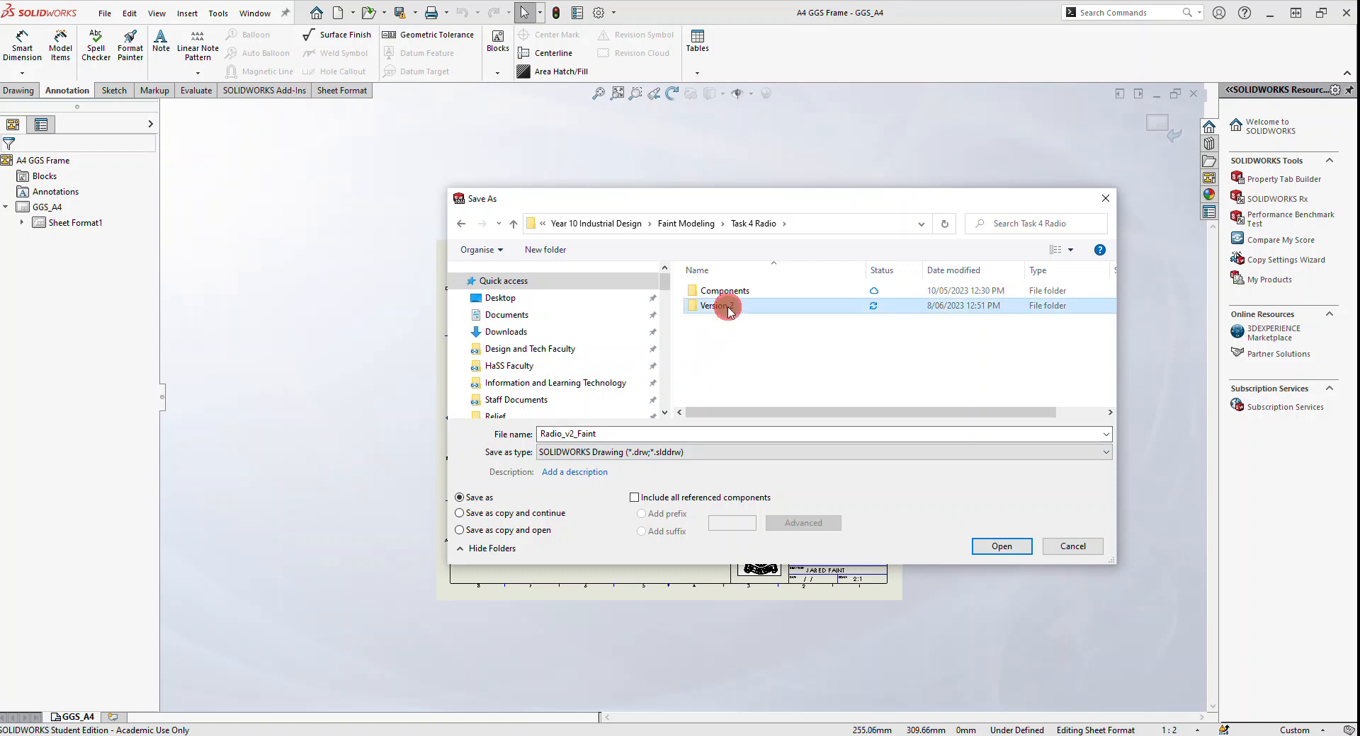
double_click(729, 307)
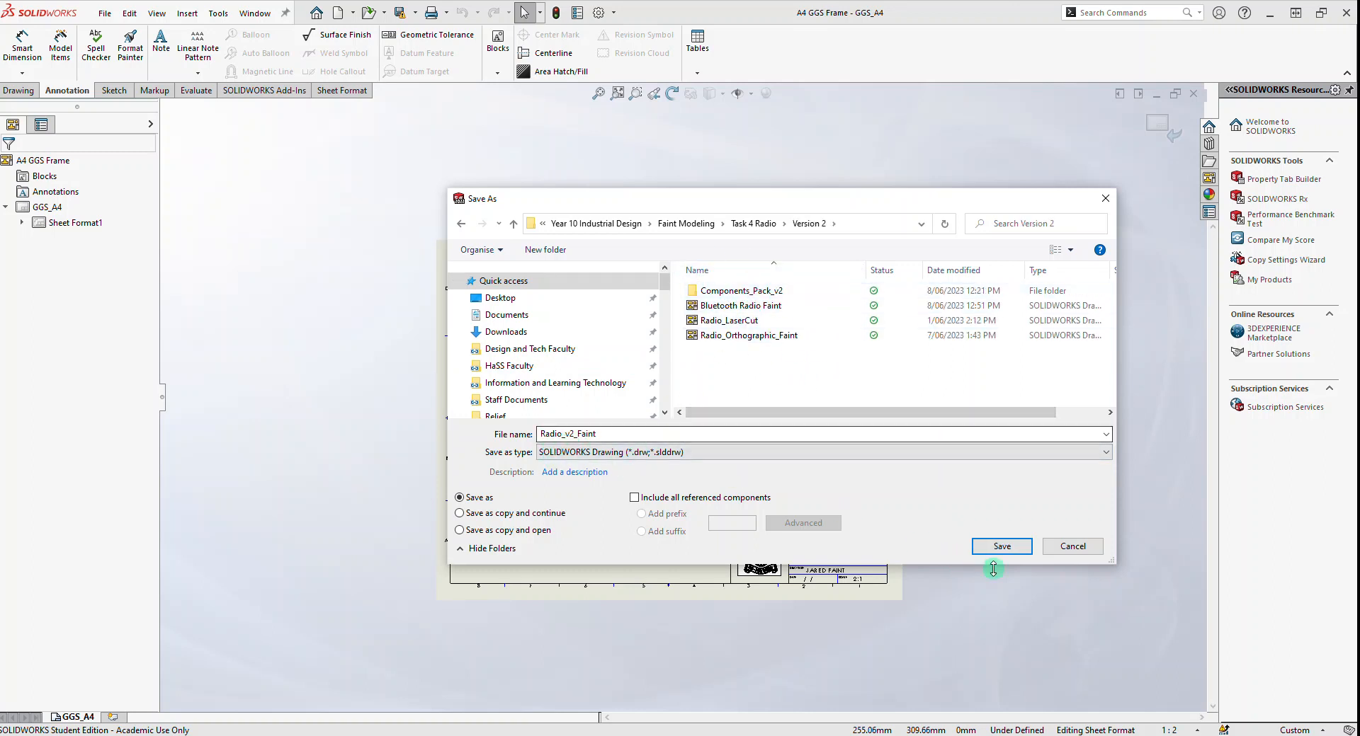
left_click(1001, 546)
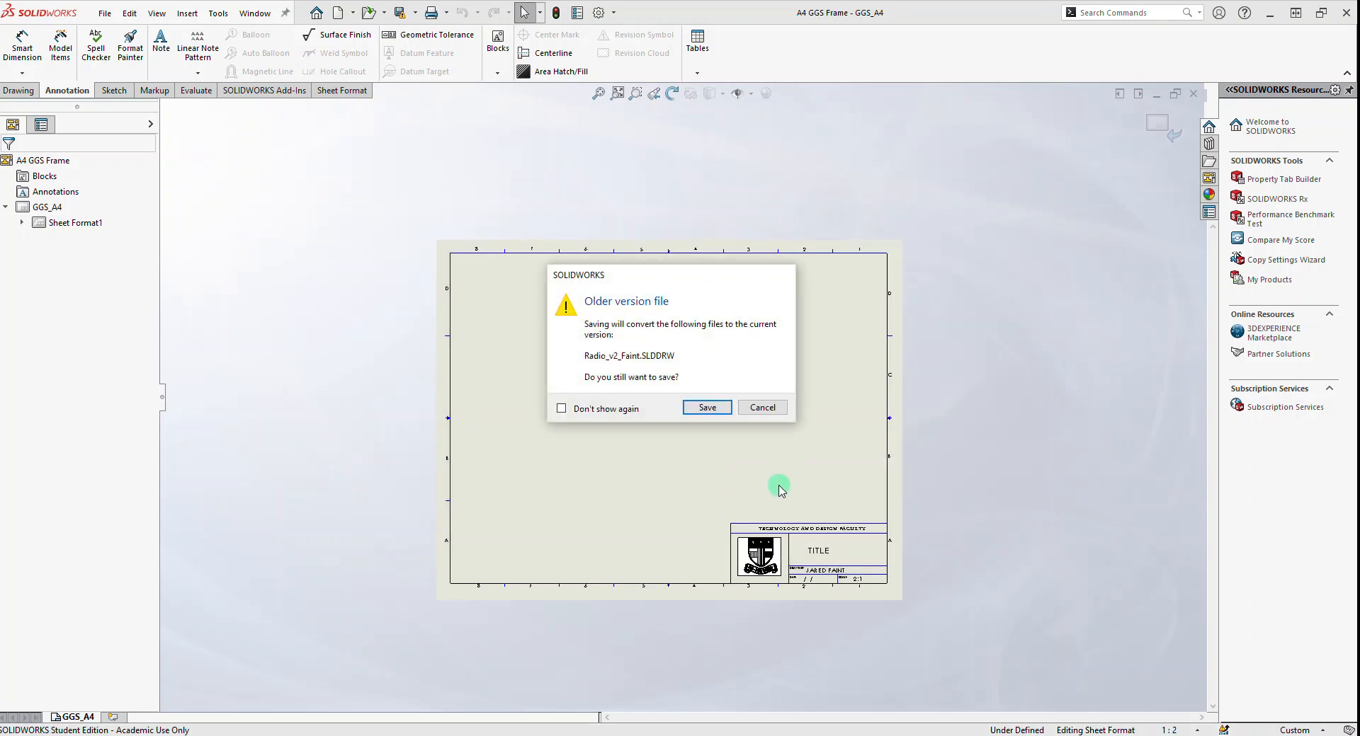
left_click(706, 408)
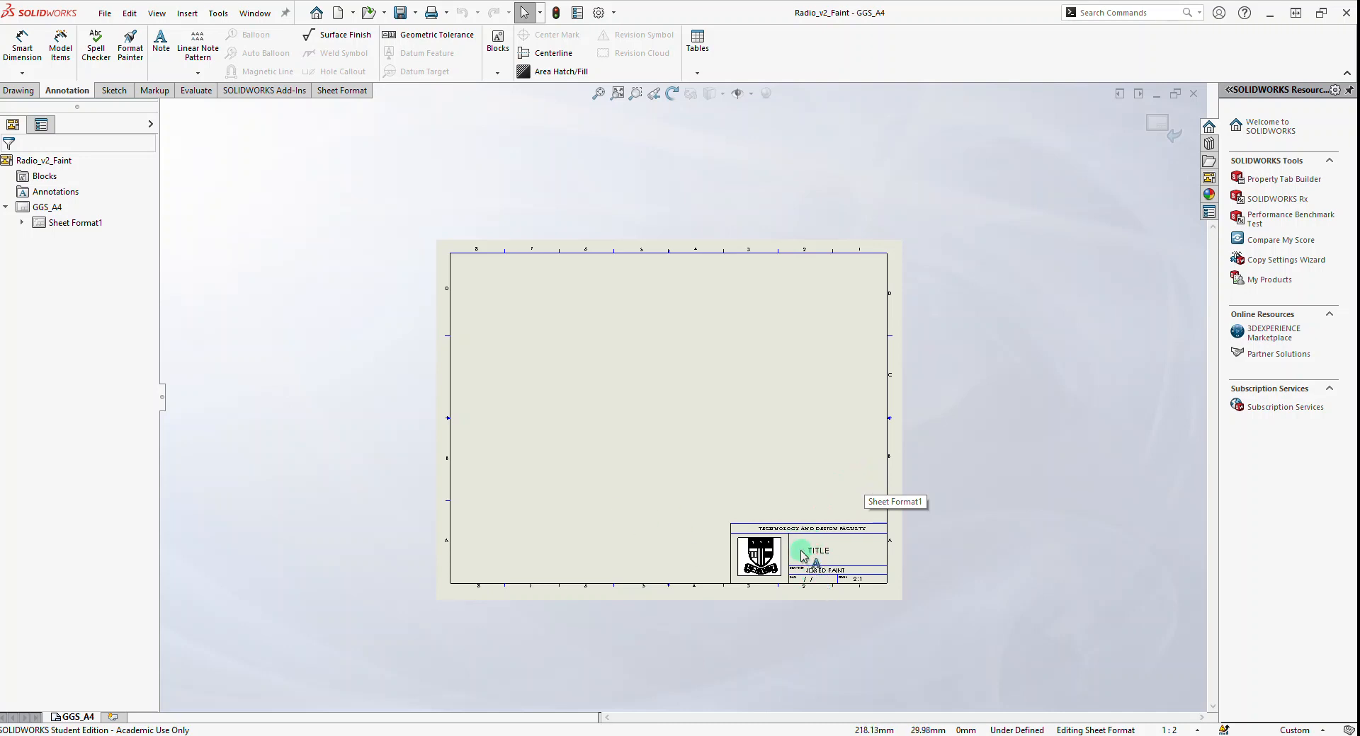
scroll(821, 556, "down", 1)
scroll(821, 555, "down", 4)
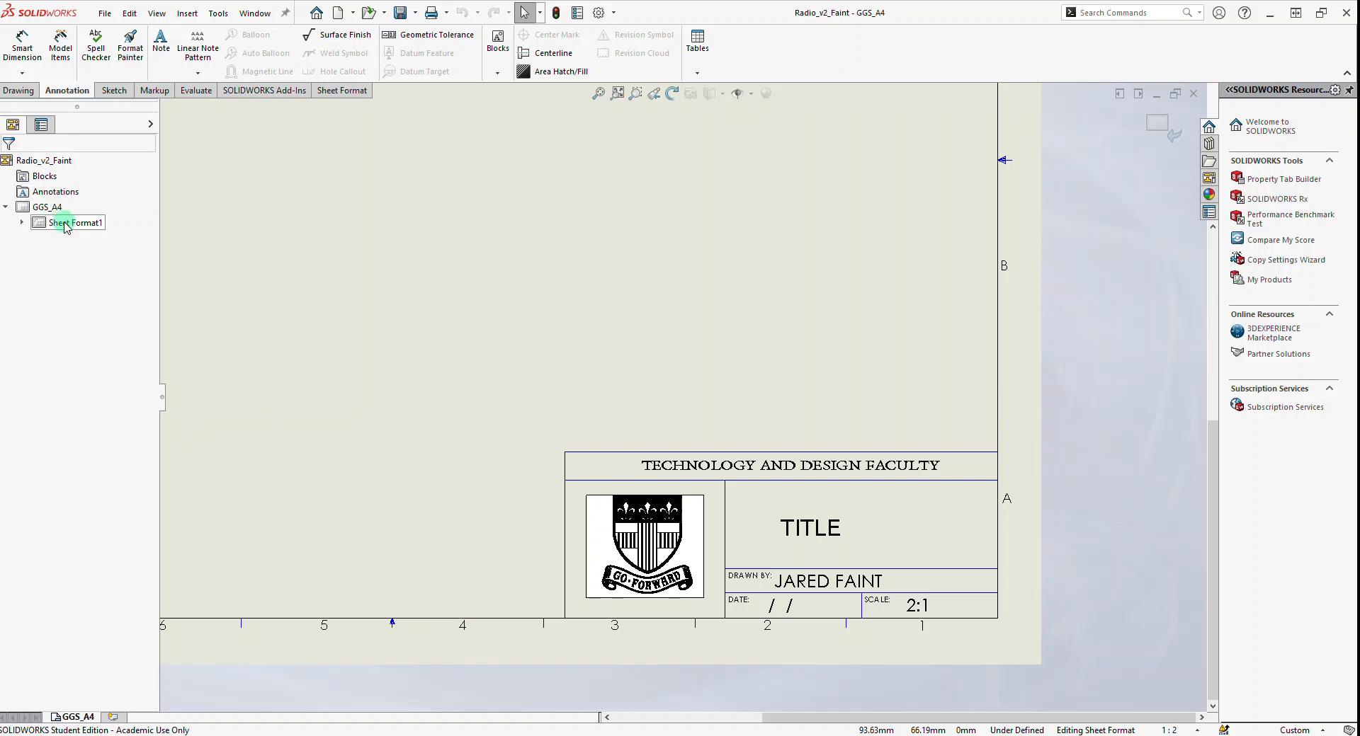
left_click(31, 222)
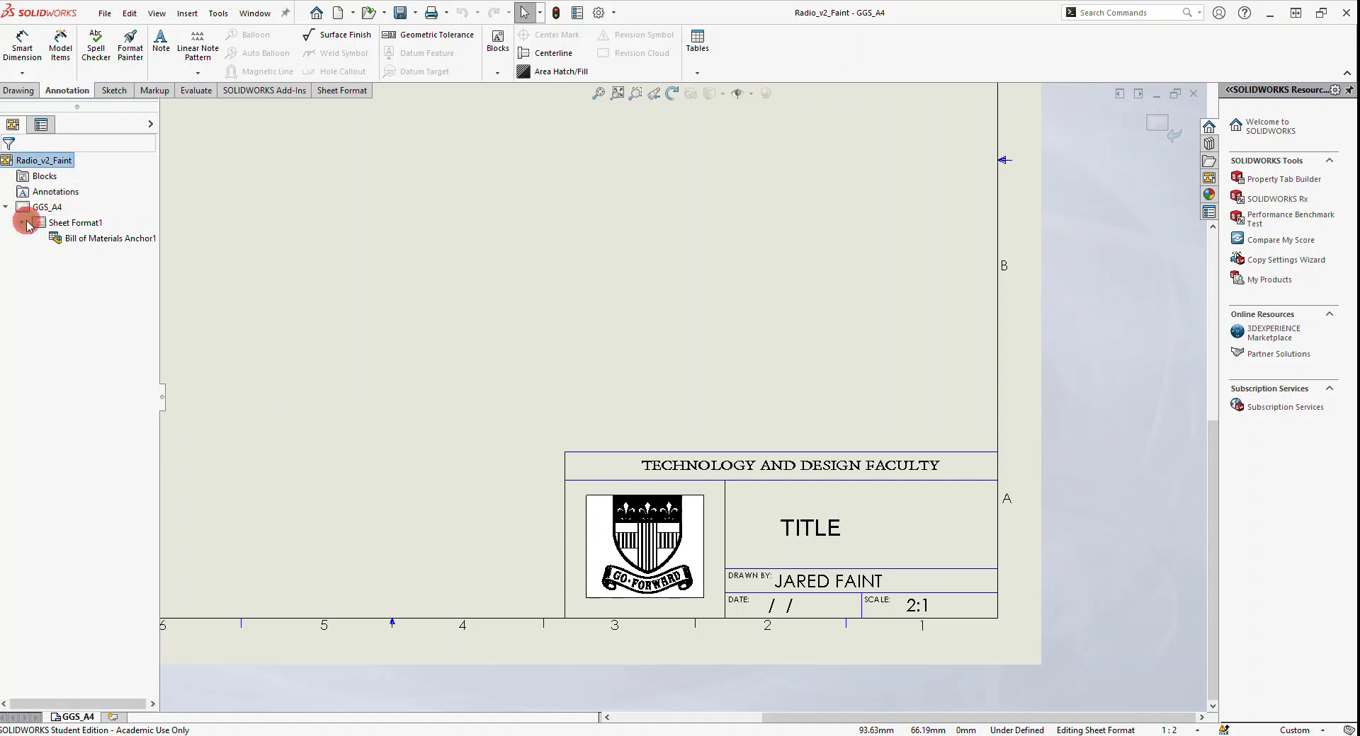
right_click(71, 223)
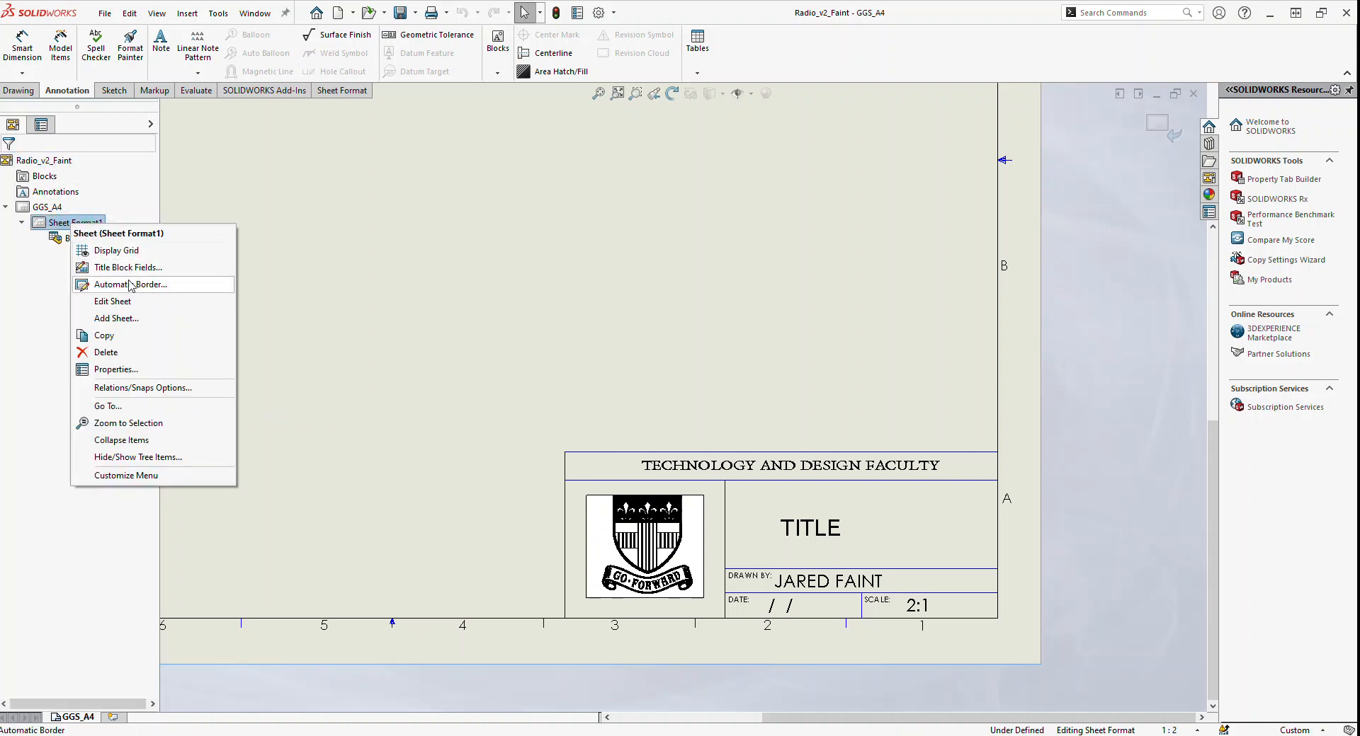
left_click(126, 305)
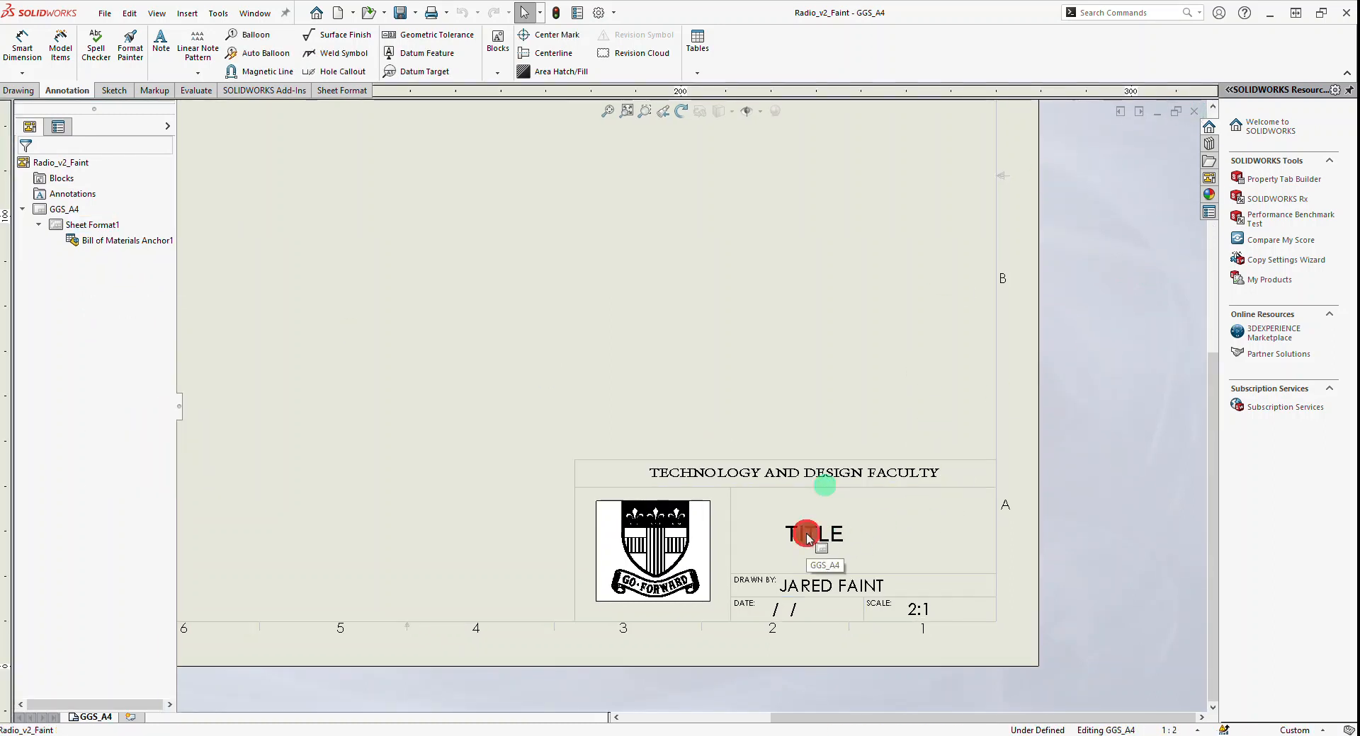
right_click(89, 227)
left_click(157, 277)
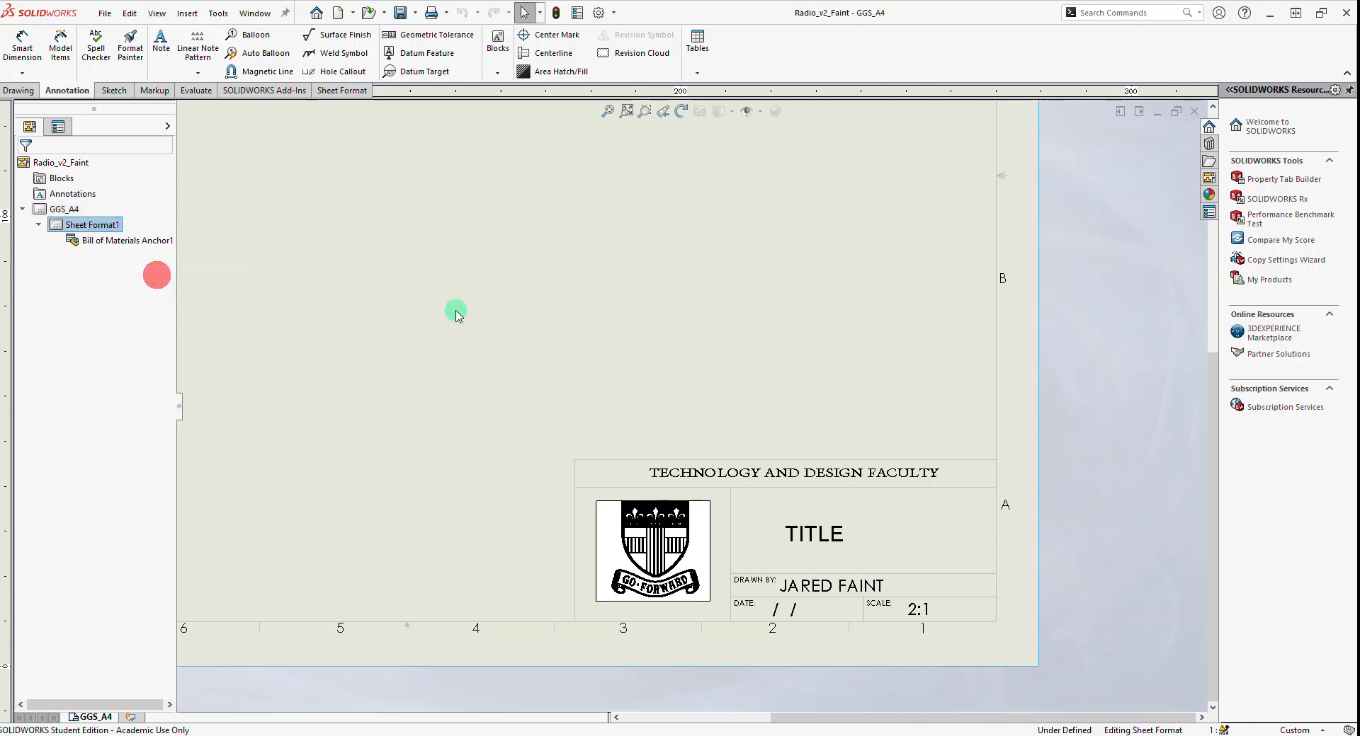
Replace the TITLE note with "BLUETOOTH RADIO" over "ORTHOGRAPHIC" and reposition it inside the title block cell
left_click(810, 528)
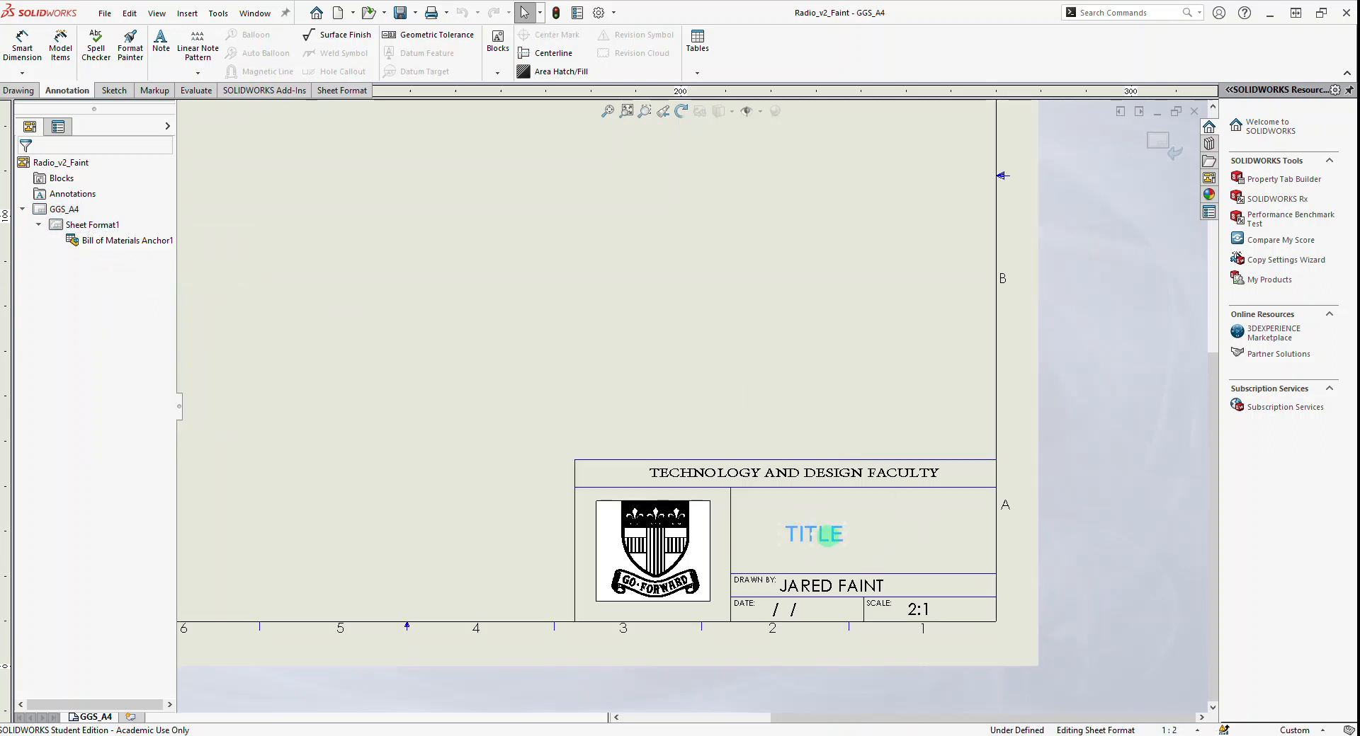
double_click(814, 536)
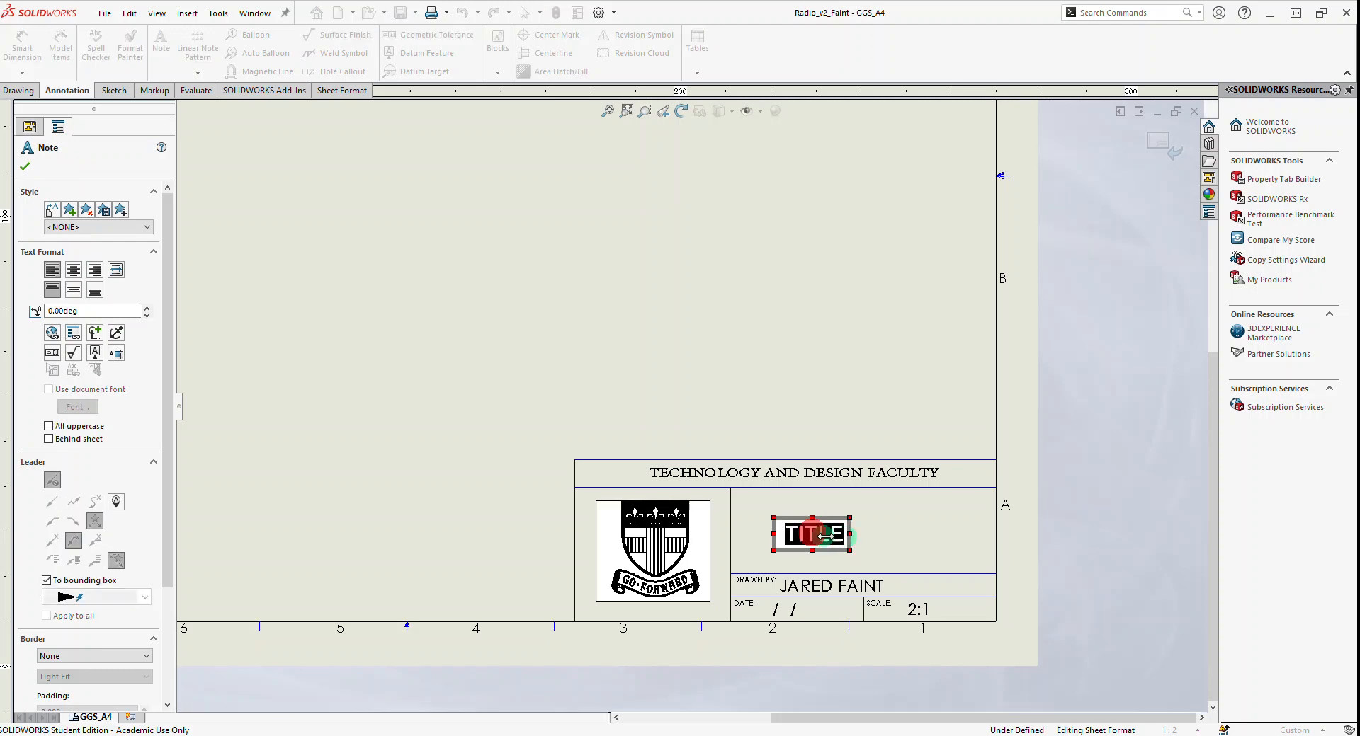
type("BLUETOOTH")
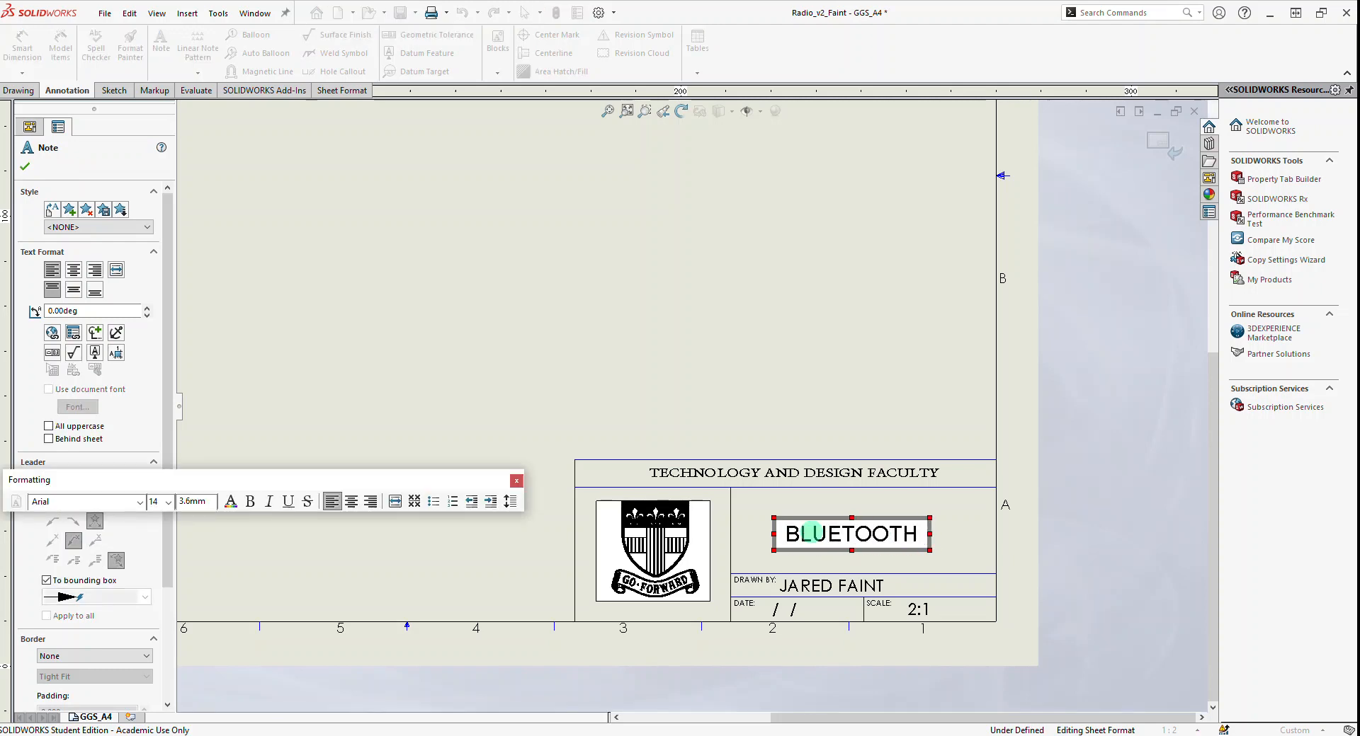
type(" RADIO")
key("BackSpace")
key("BackSpace")
key("BackSpace")
key("BackSpace")
key("BackSpace")
type("RADIO")
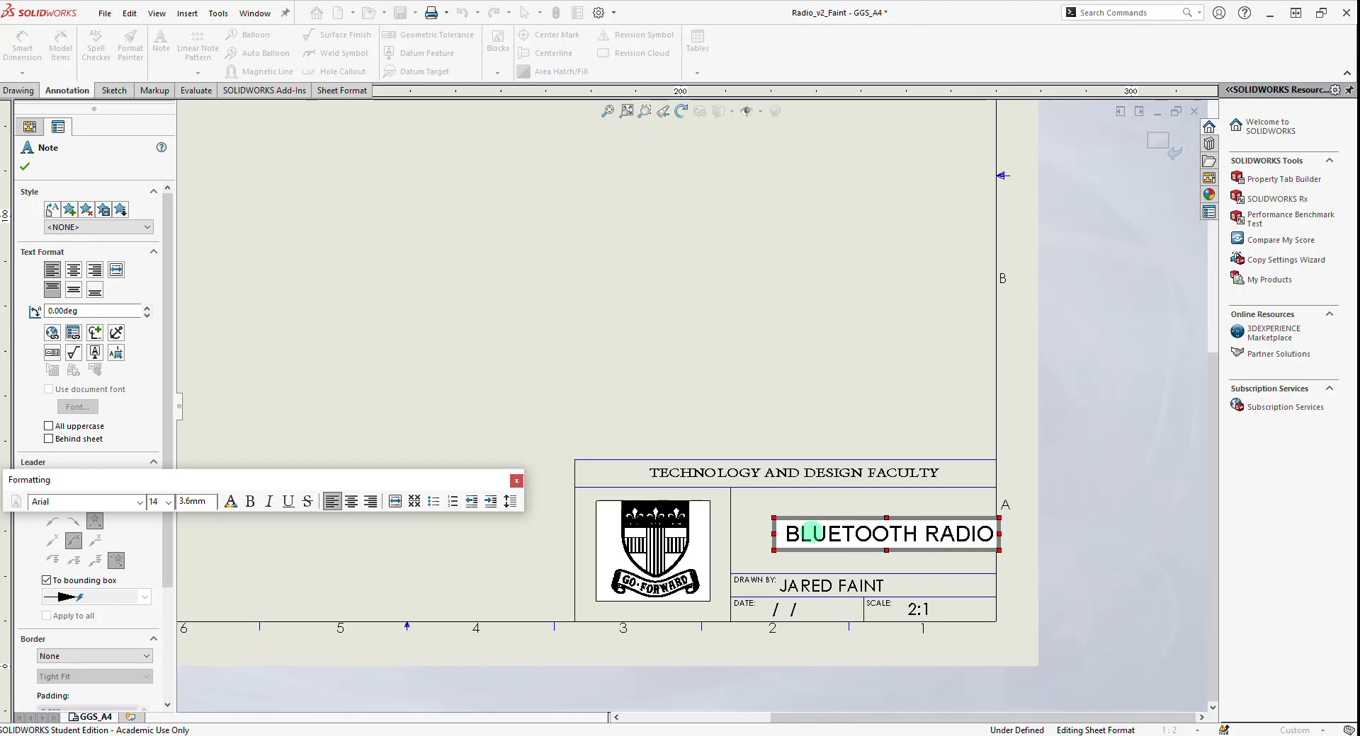
key("Return")
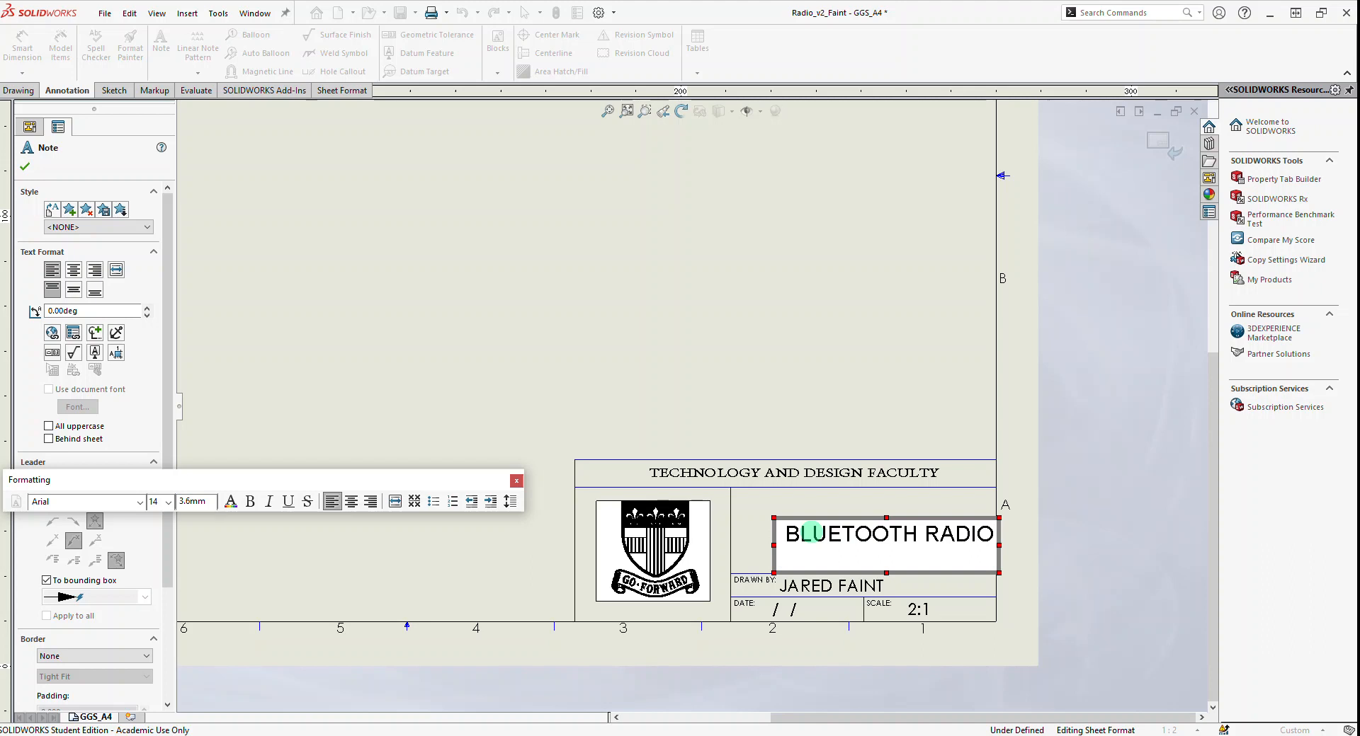
type("ORTHOGRAPHIC")
key("Escape")
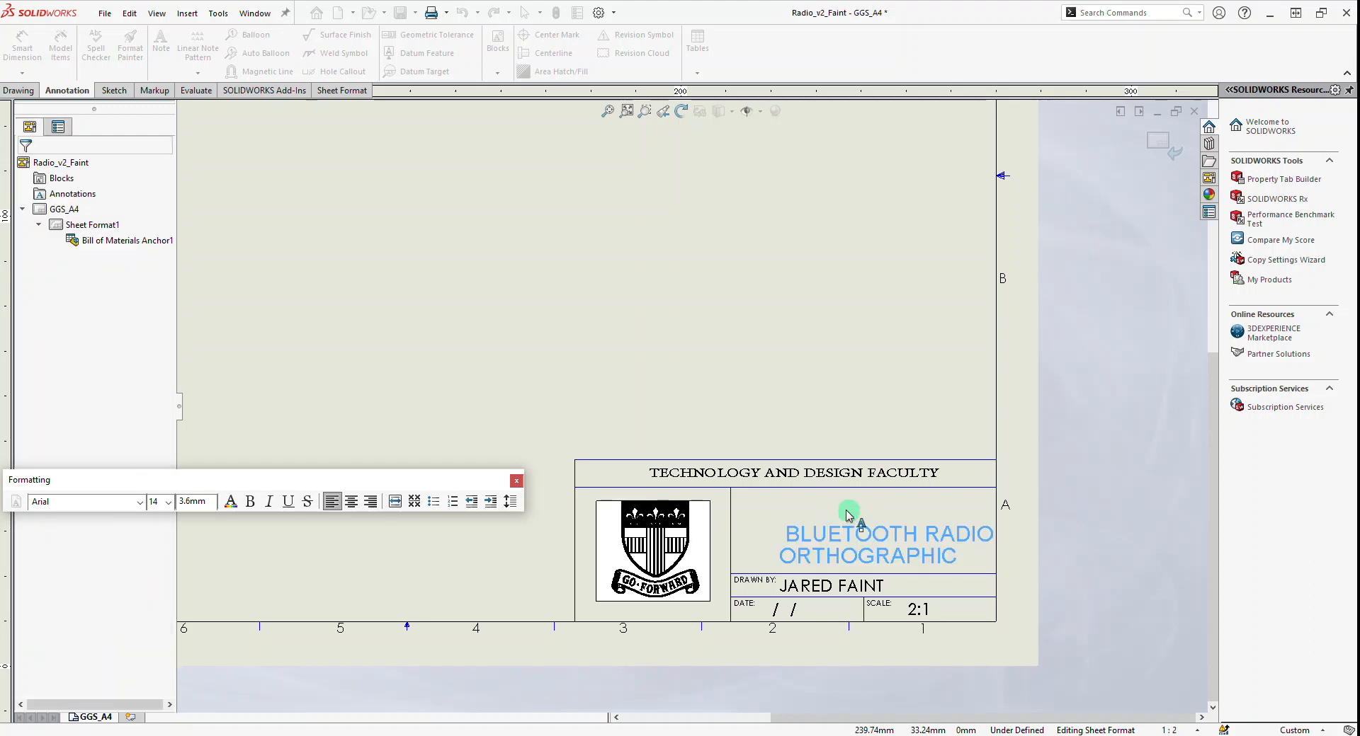
left_click_drag(830, 542, 801, 527)
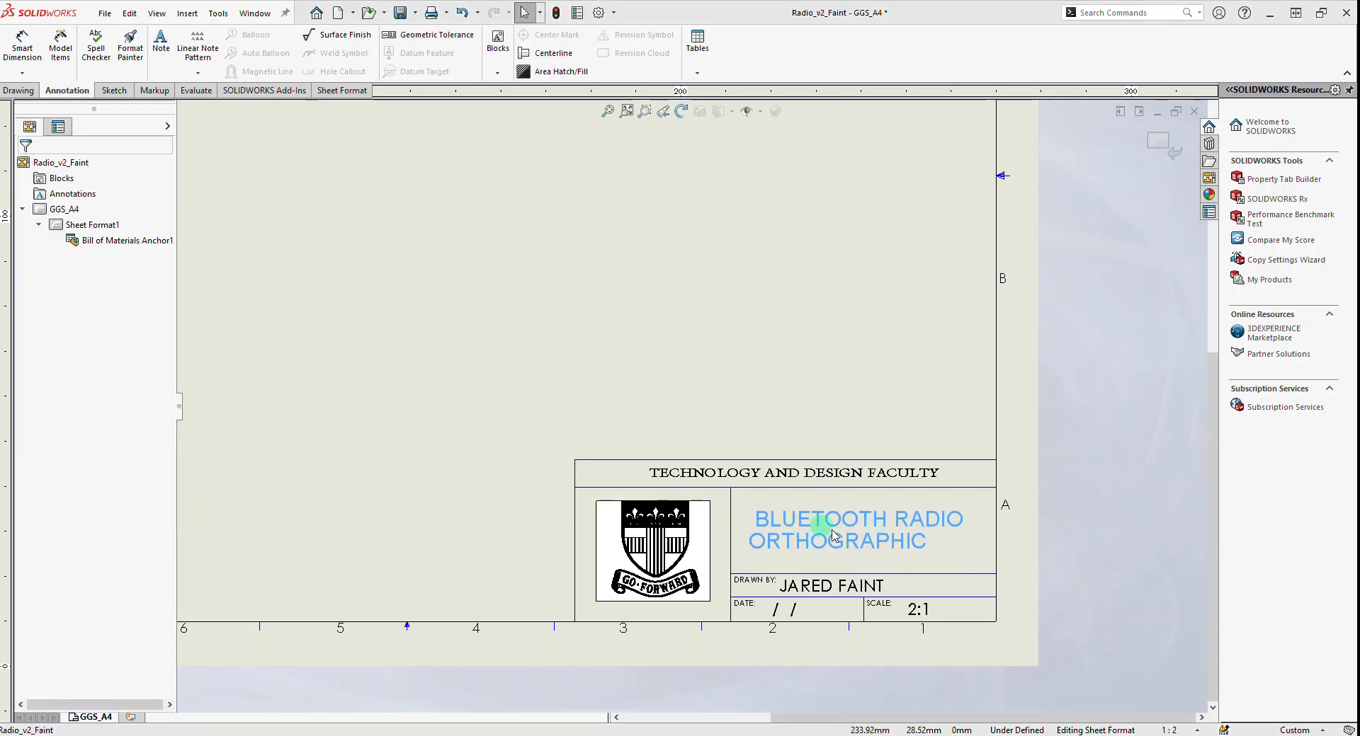
Fill in the title block date as 8 / 6 / 23 and exit sheet format editing
left_click(918, 610)
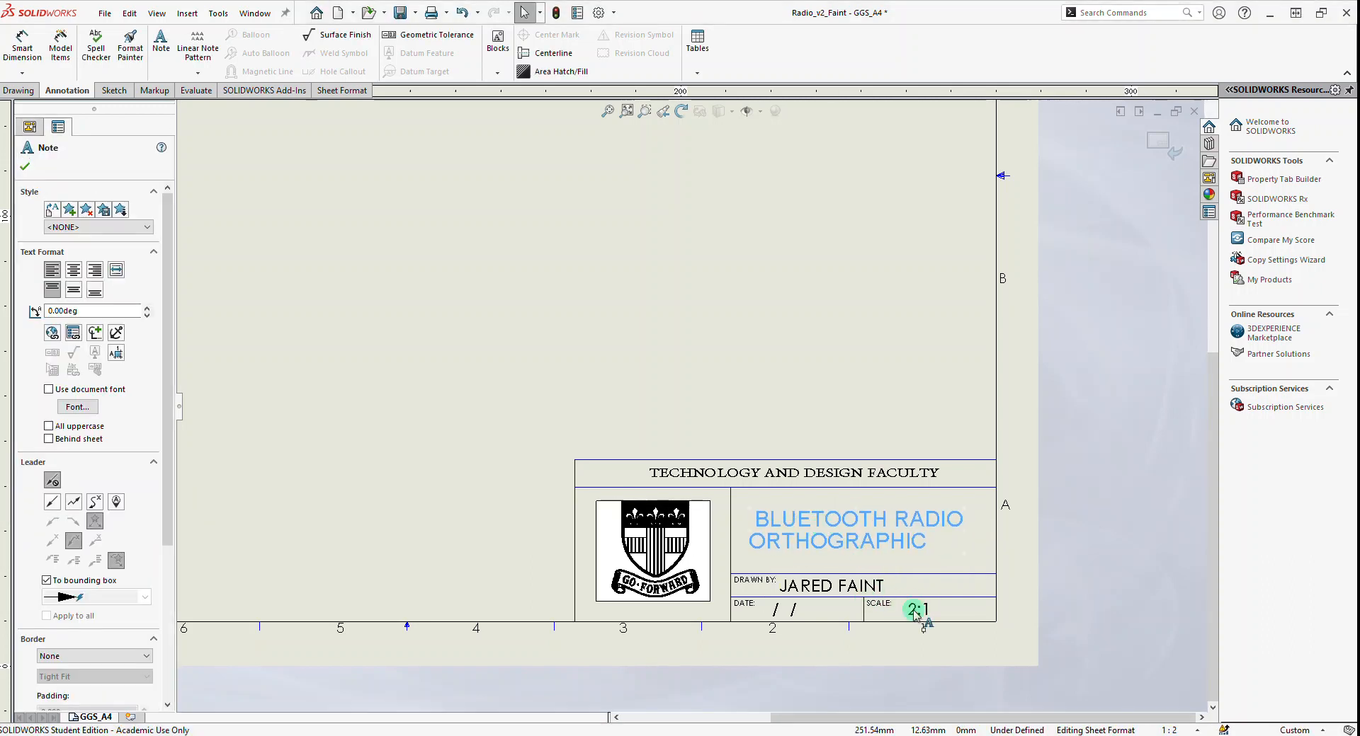
double_click(773, 622)
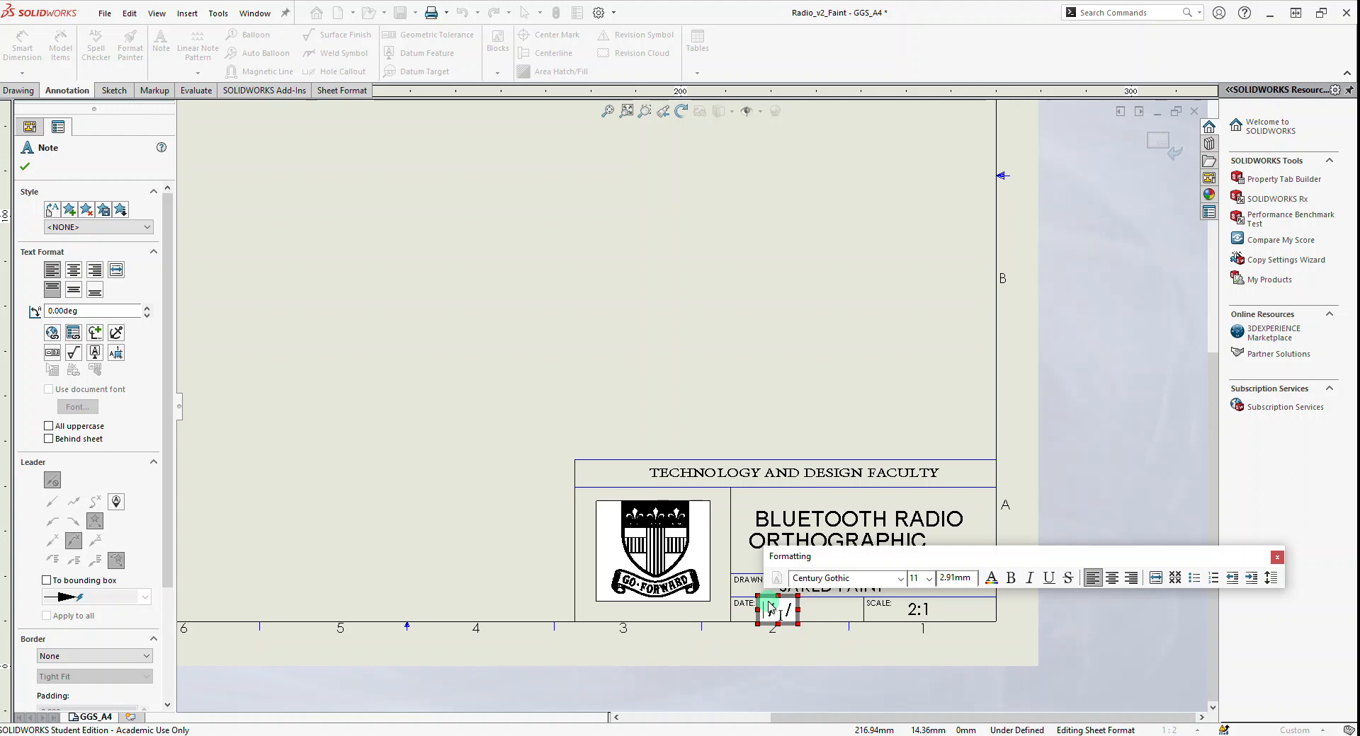
type("8")
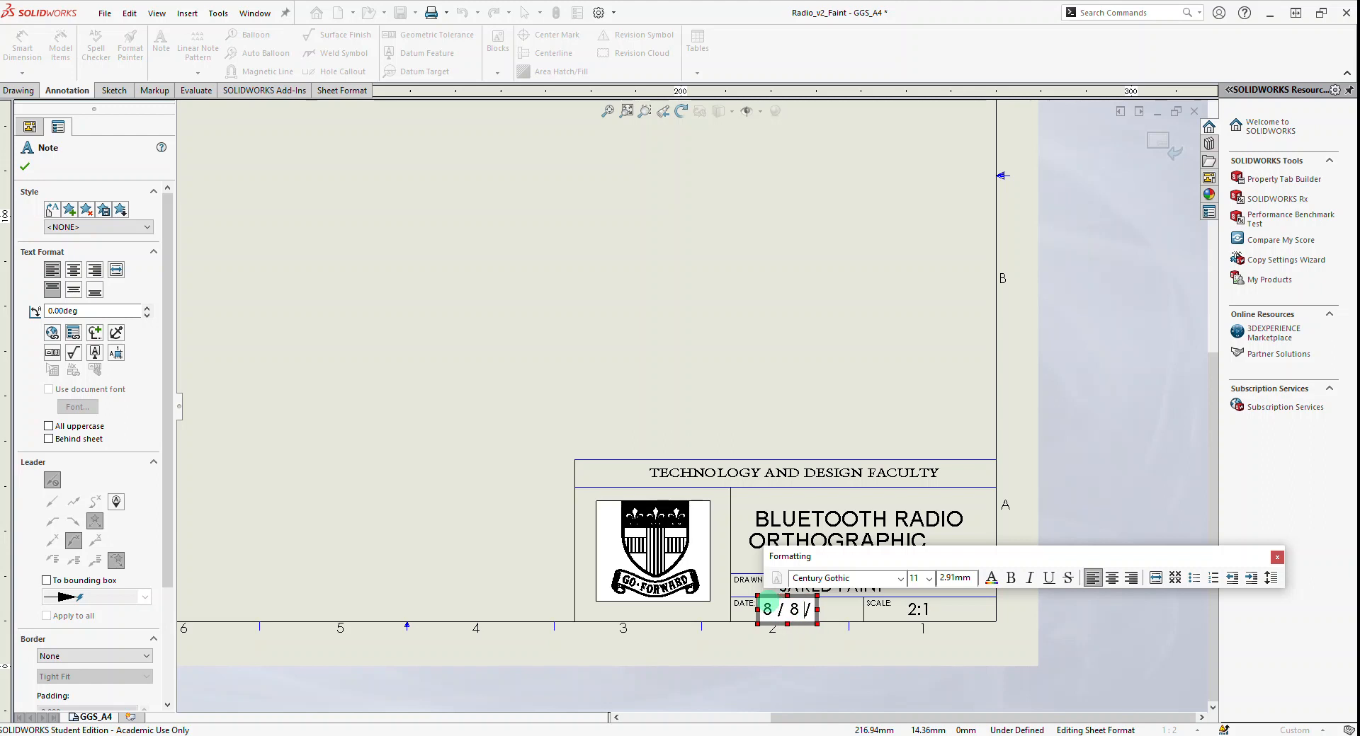
type(" 23")
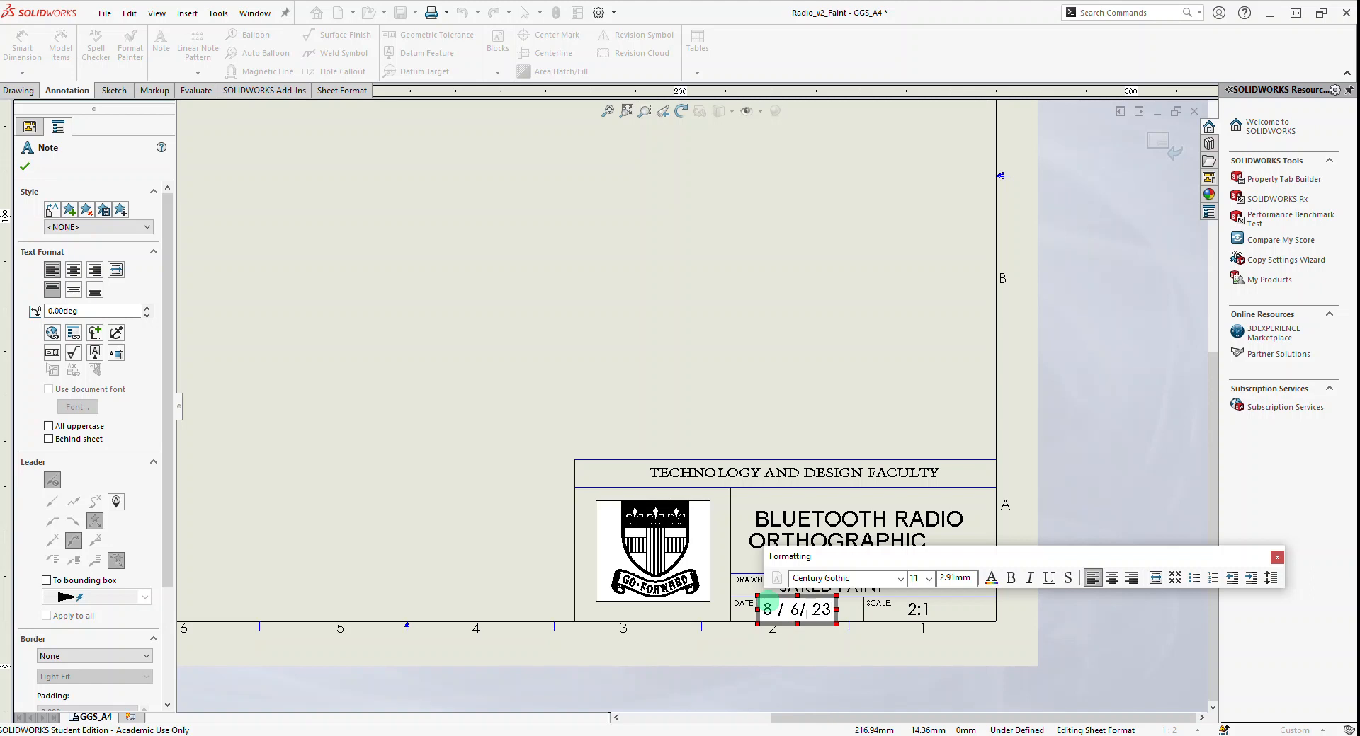
left_click(789, 405)
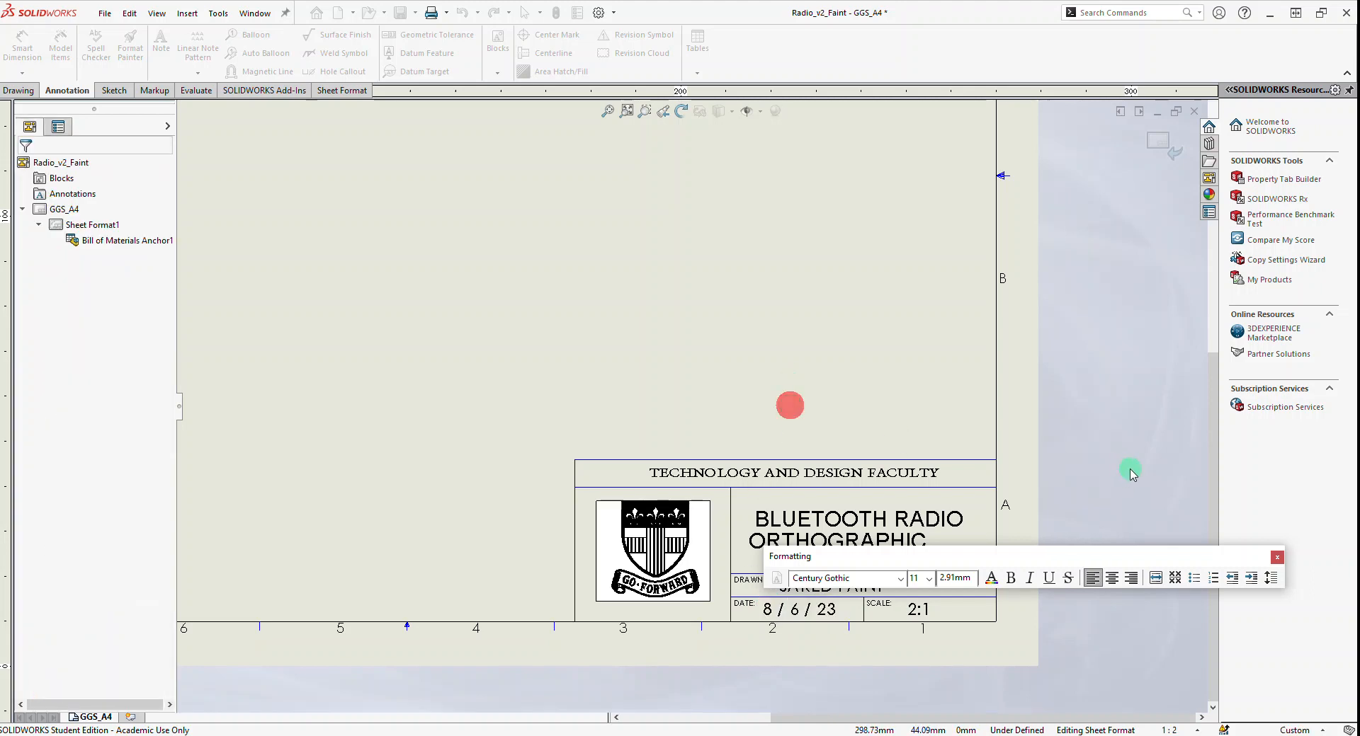
left_click(1159, 144)
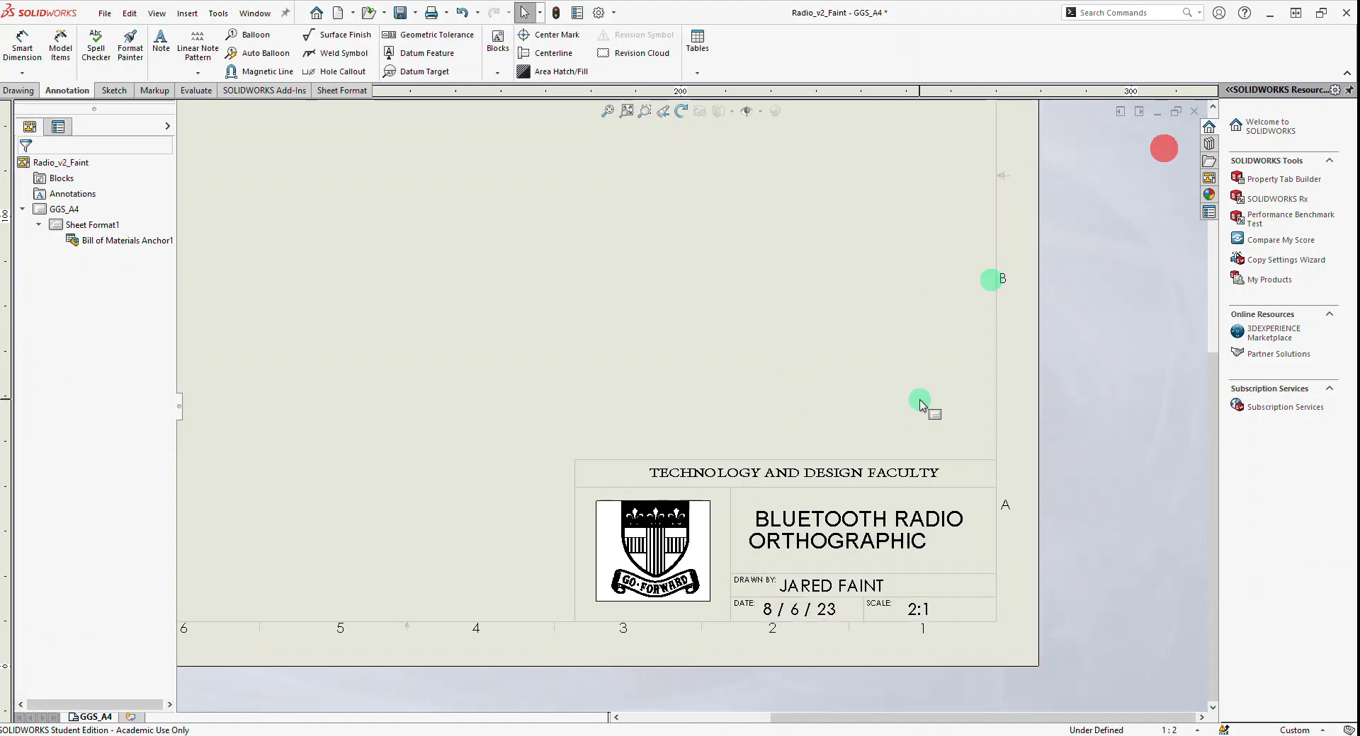
Duplicate the GGS_A4 sheet three times, inserting each copy after the selected sheet
key("z")
scroll(498, 317, "down", 3)
scroll(564, 283, "up", 1)
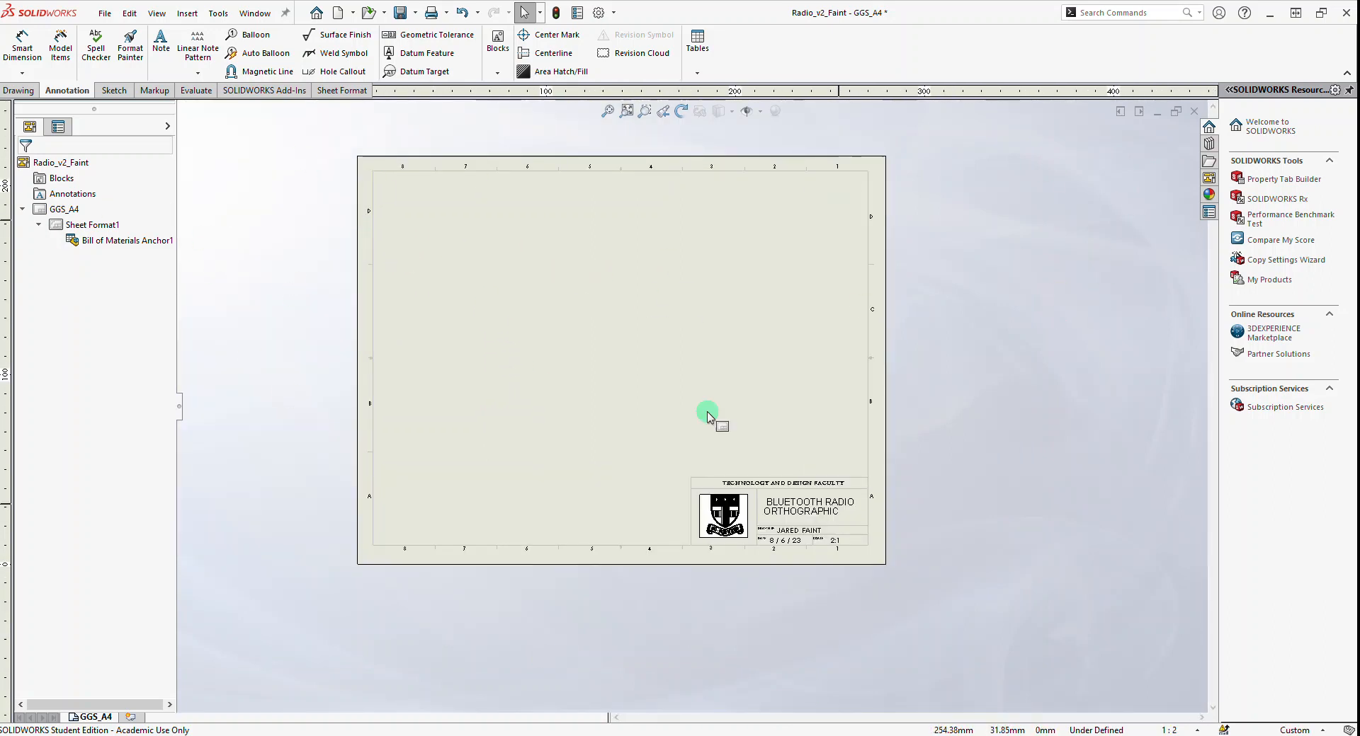
left_click(73, 212)
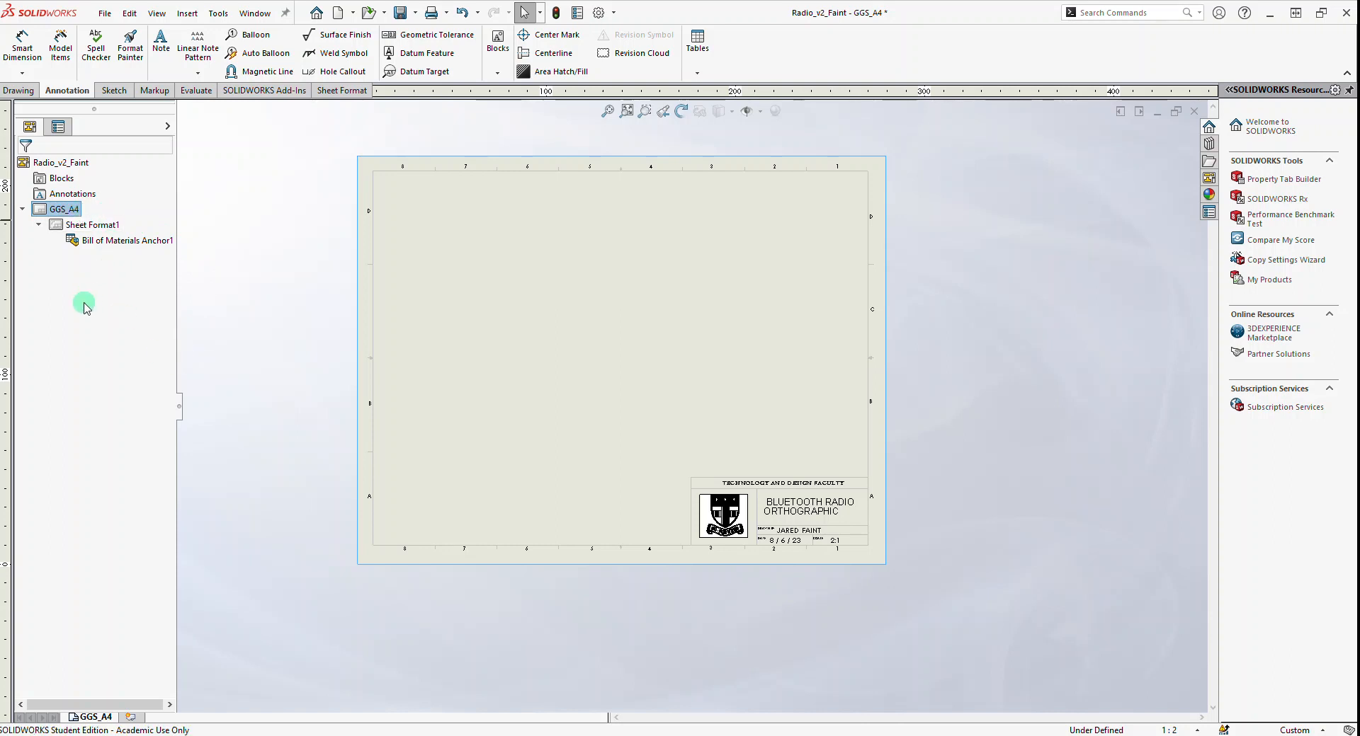
key("ctrl+v")
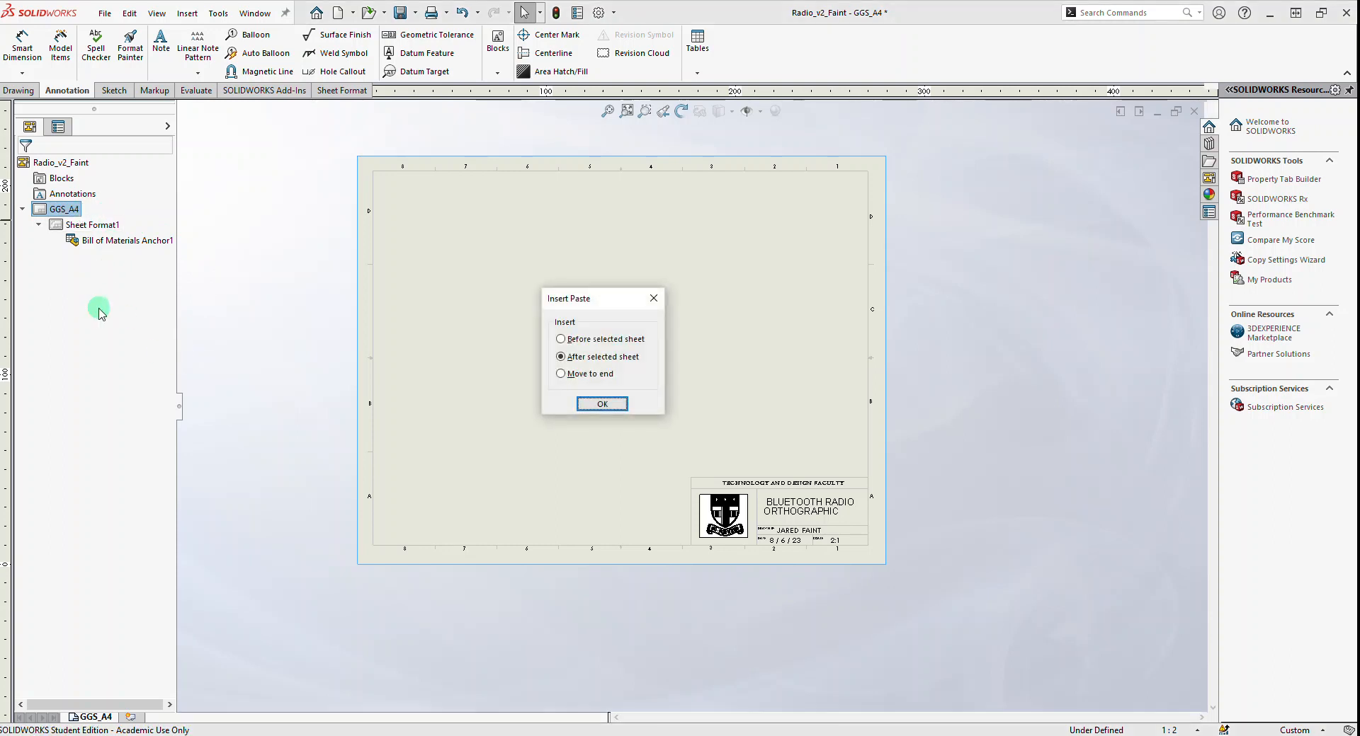
left_click(595, 407)
key("ctrl+v")
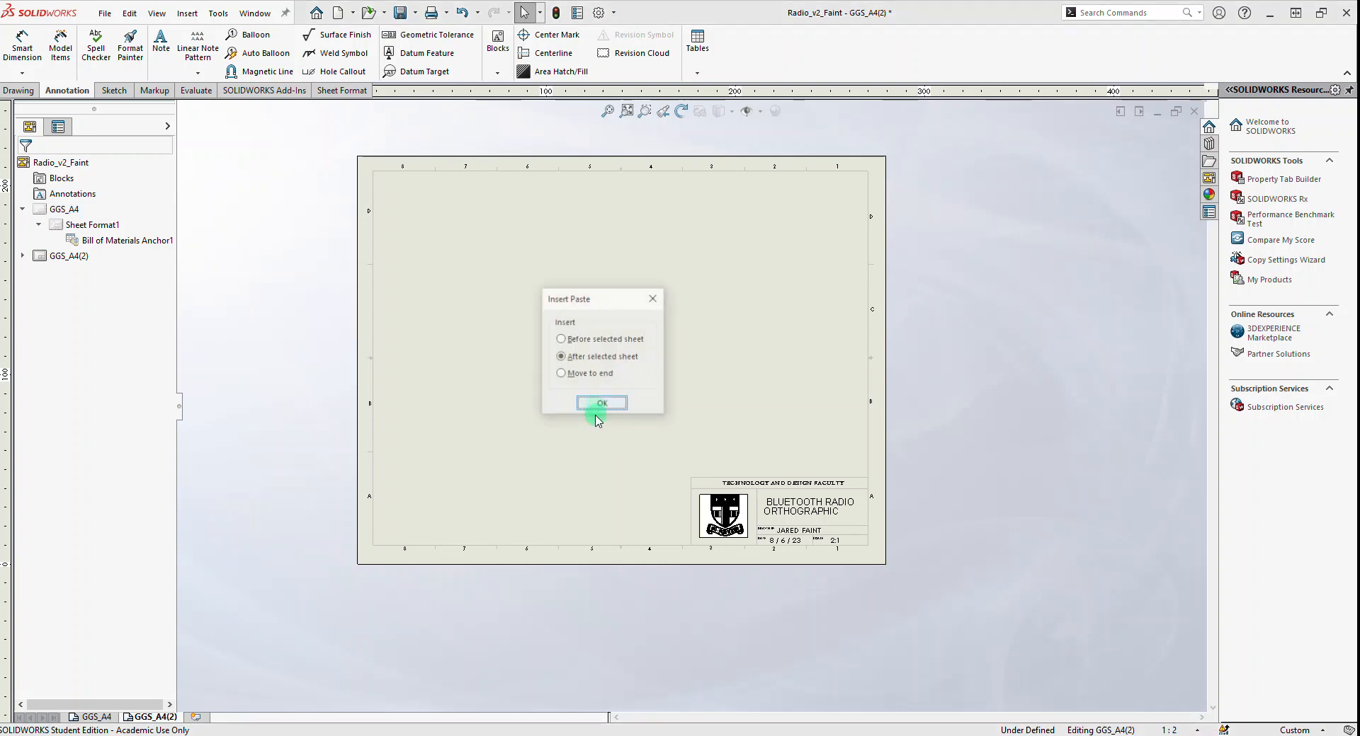
left_click(597, 406)
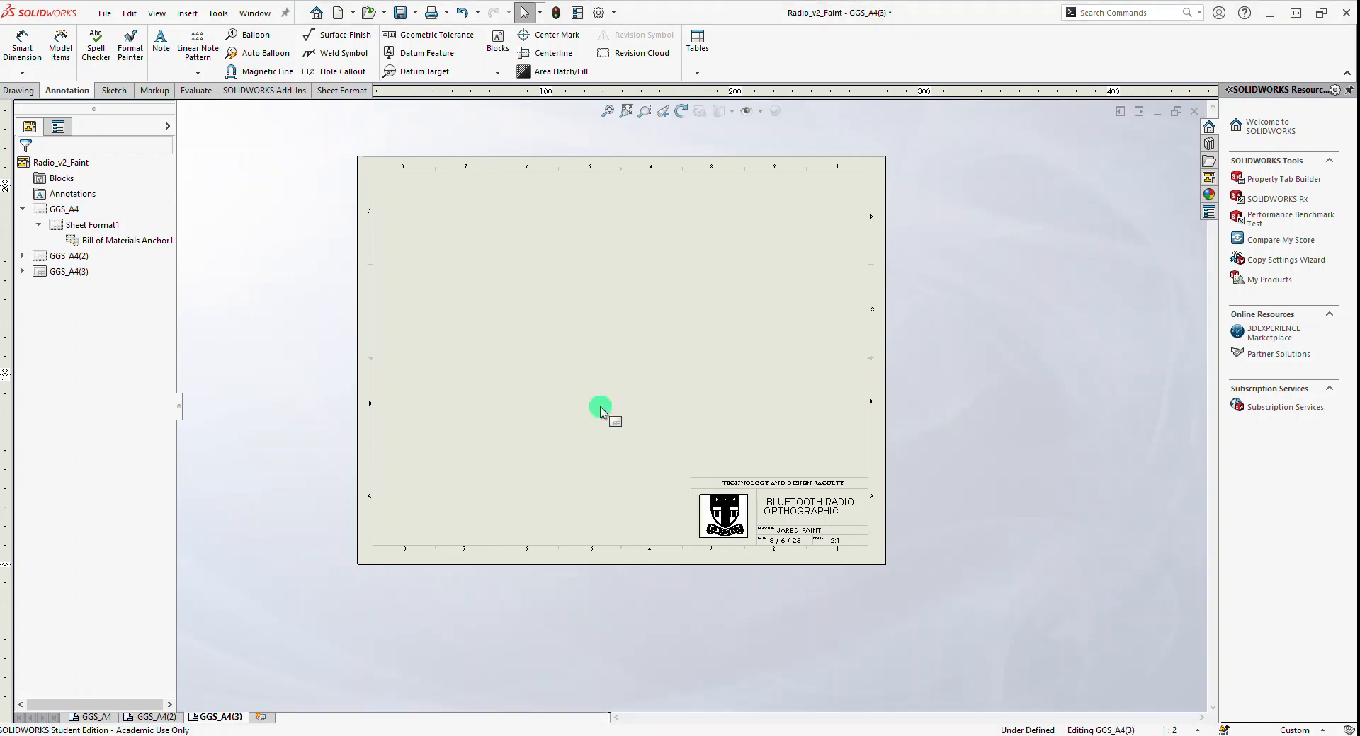
key("ctrl+v")
left_click(603, 405)
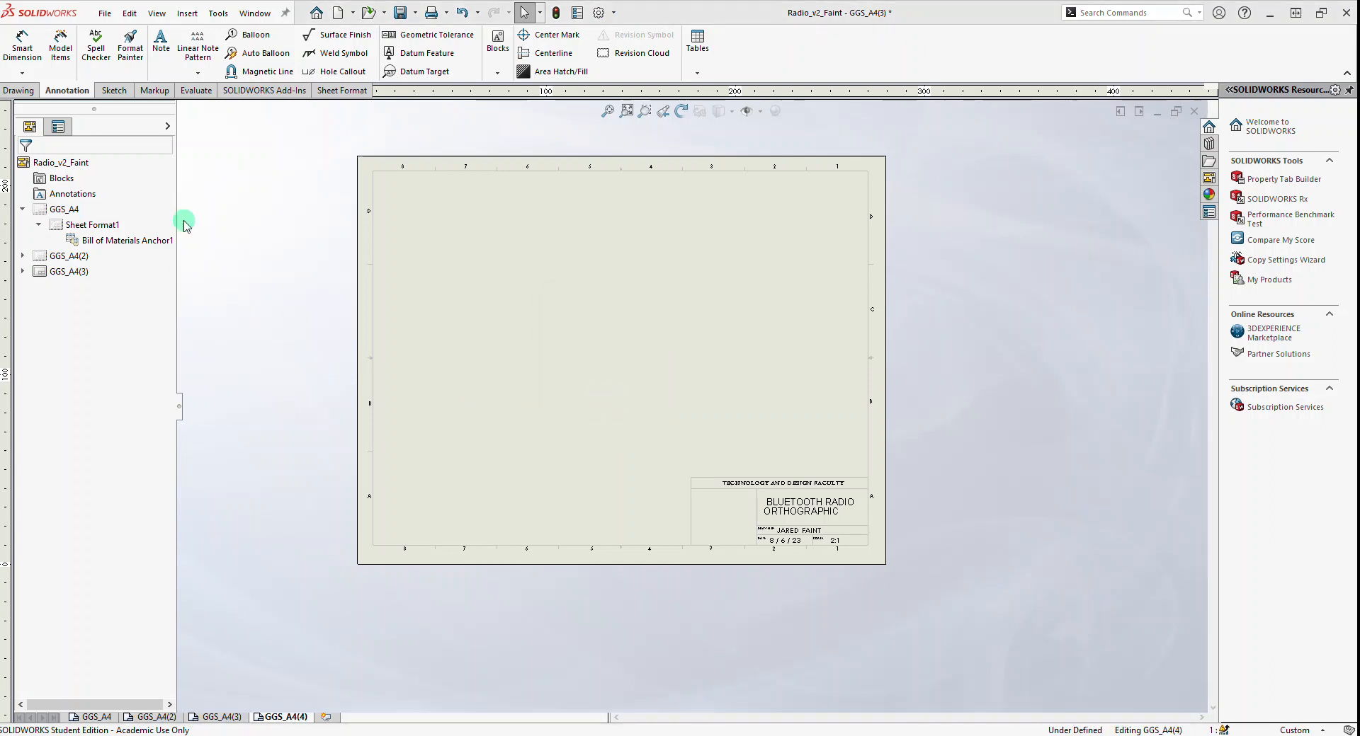
Rename the first sheet, GGS_A4, as Orthographic, correcting the capitalisation and spelling of the name
left_click(75, 209)
left_click(69, 208)
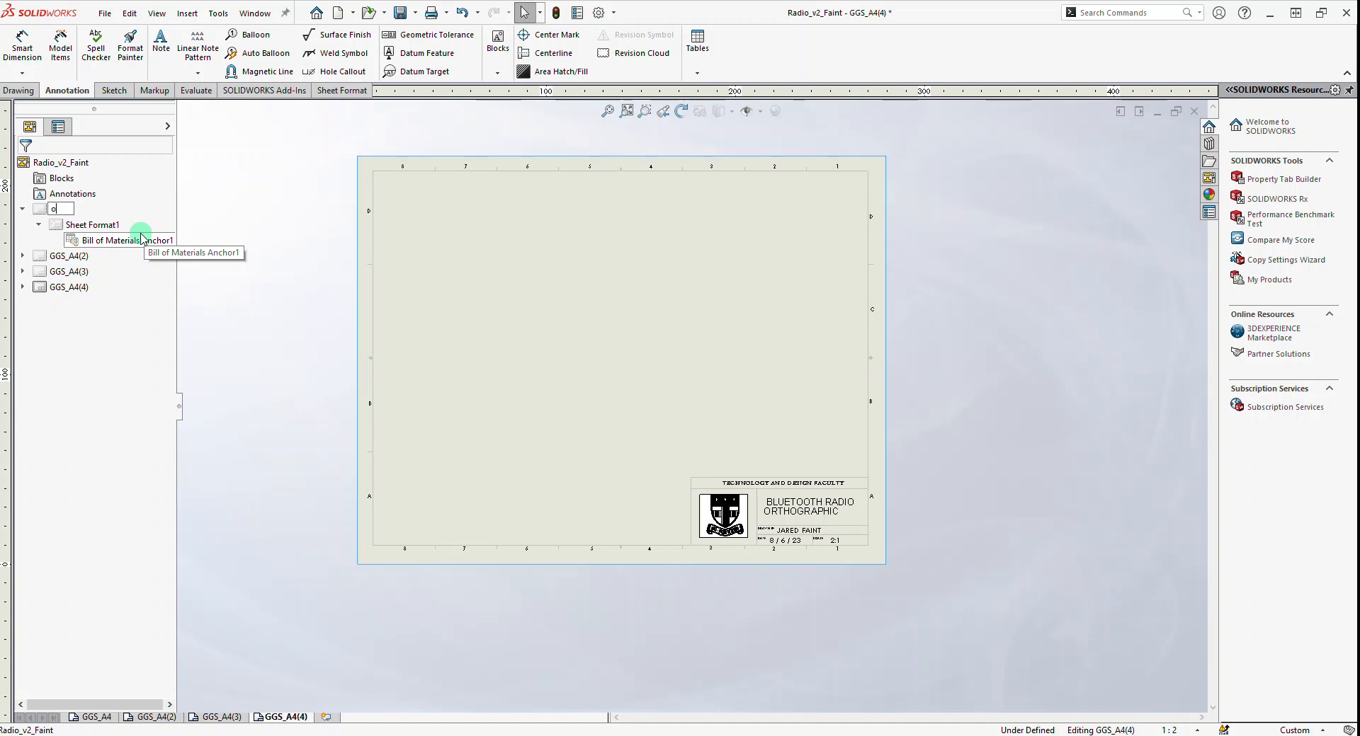
type("oRTHOGRPAHIC")
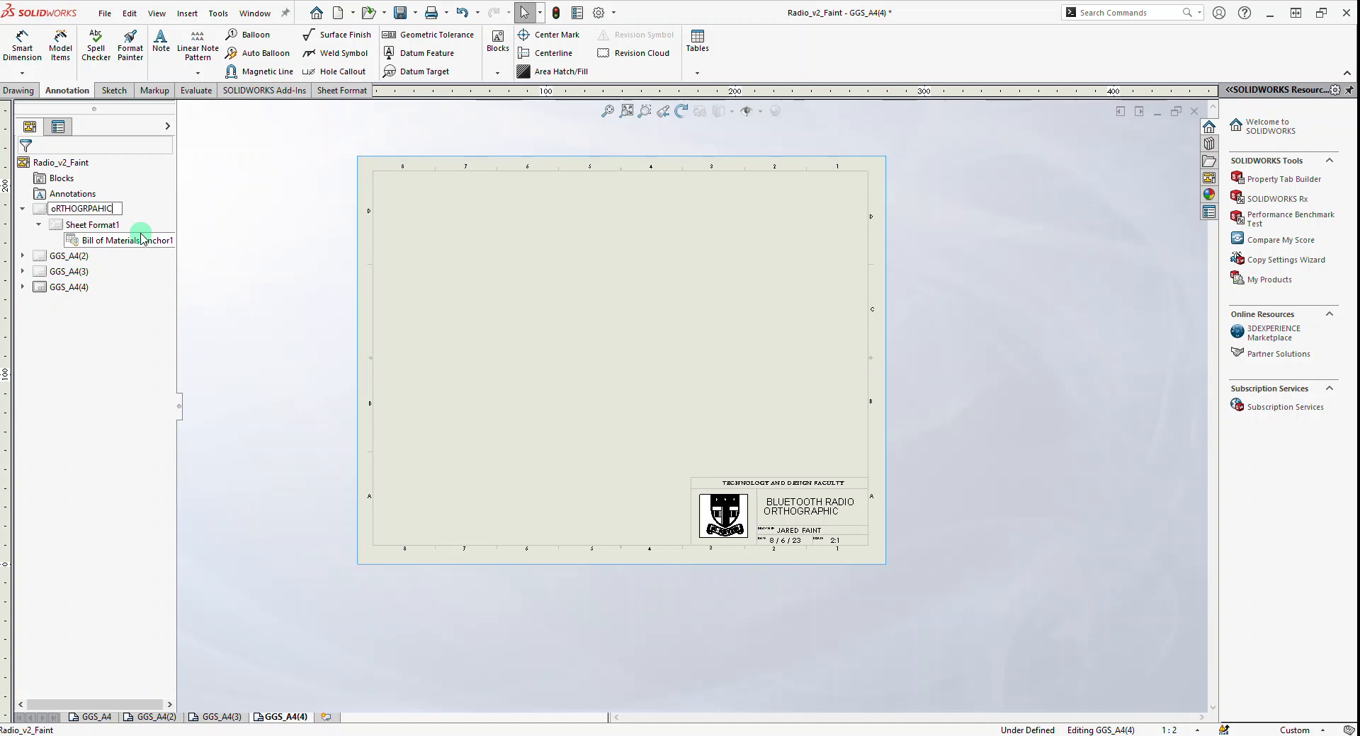
key("BackSpace")
key("BackSpace")
key("BackSpace")
key("BackSpace")
key("BackSpace")
key("BackSpace")
key("BackSpace")
key("BackSpace")
key("BackSpace")
key("BackSpace")
key("BackSpace")
type("Orthogra")
Rename sheet GGS_A4(2) as Exploded Isometric and sheet GGS_A4(3) as Full Measurements Part1
left_click(66, 255)
key("F2")
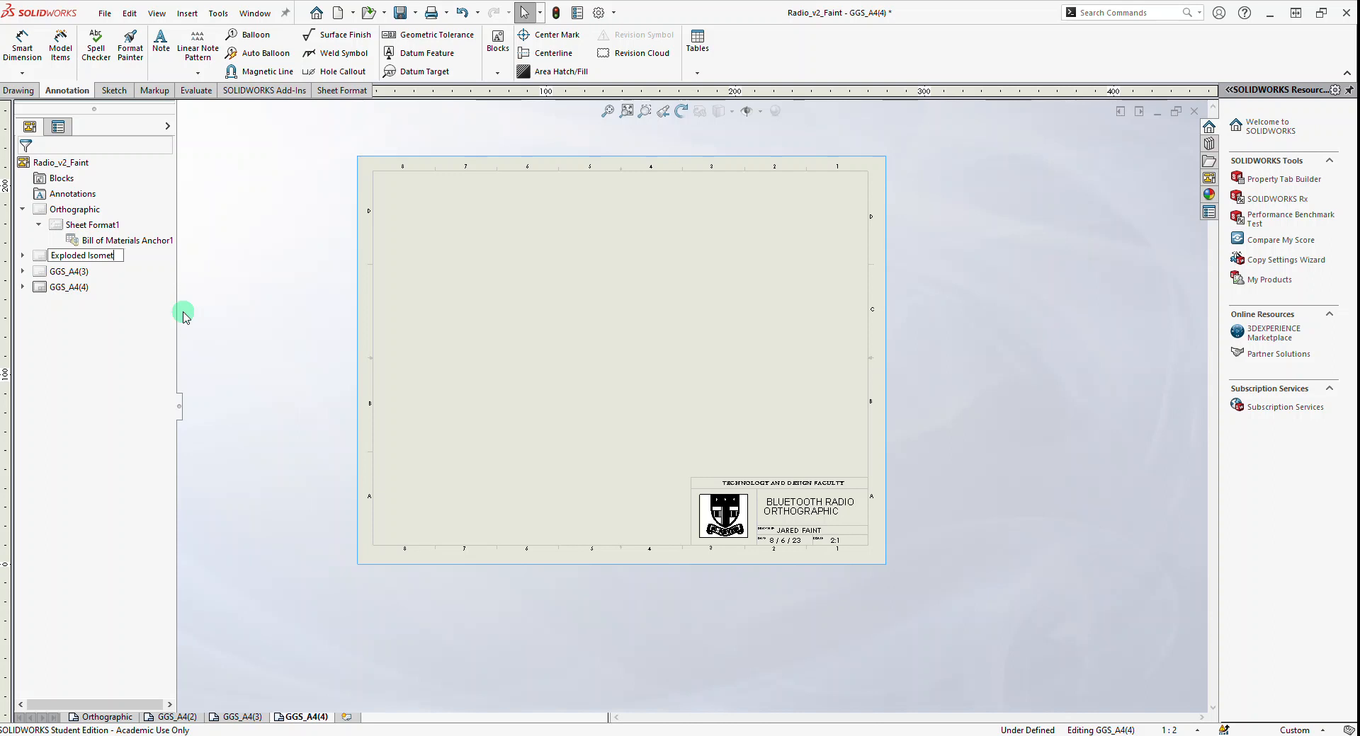
left_click(70, 272)
key("F2")
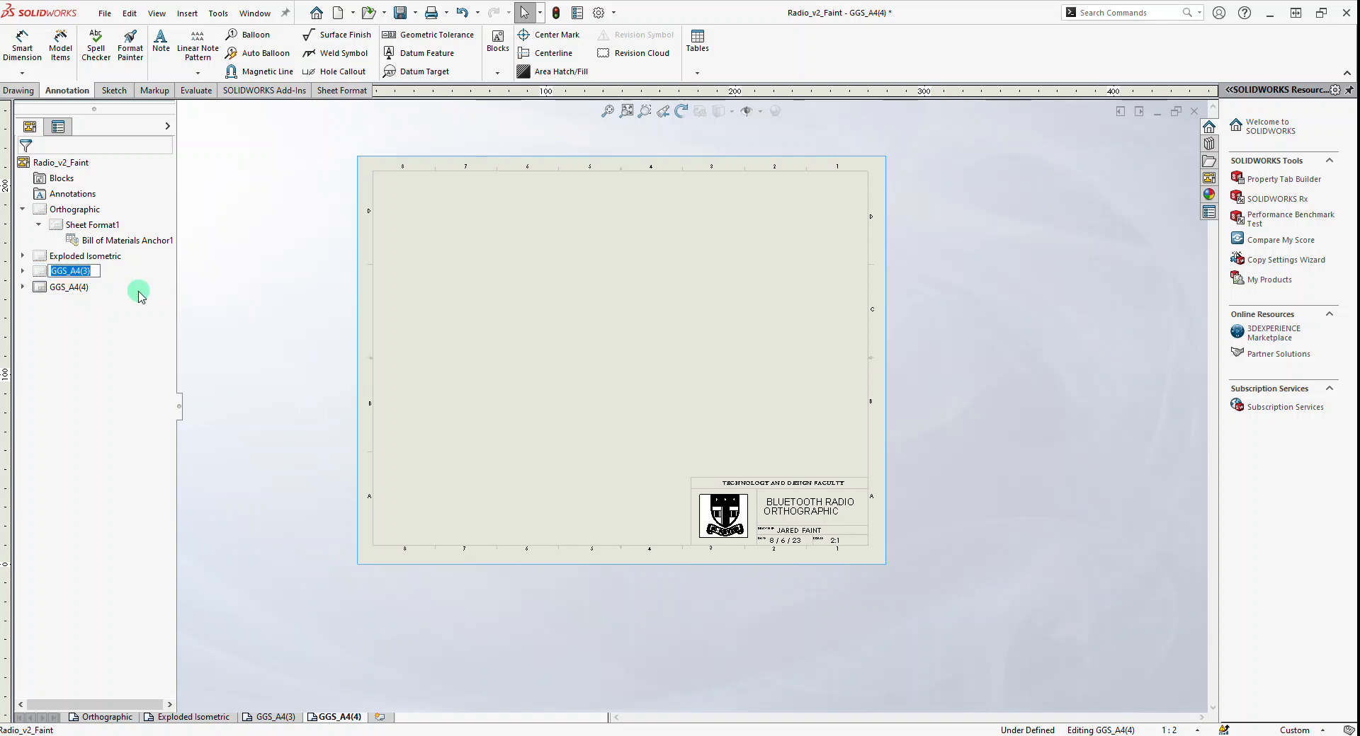
type("Full")
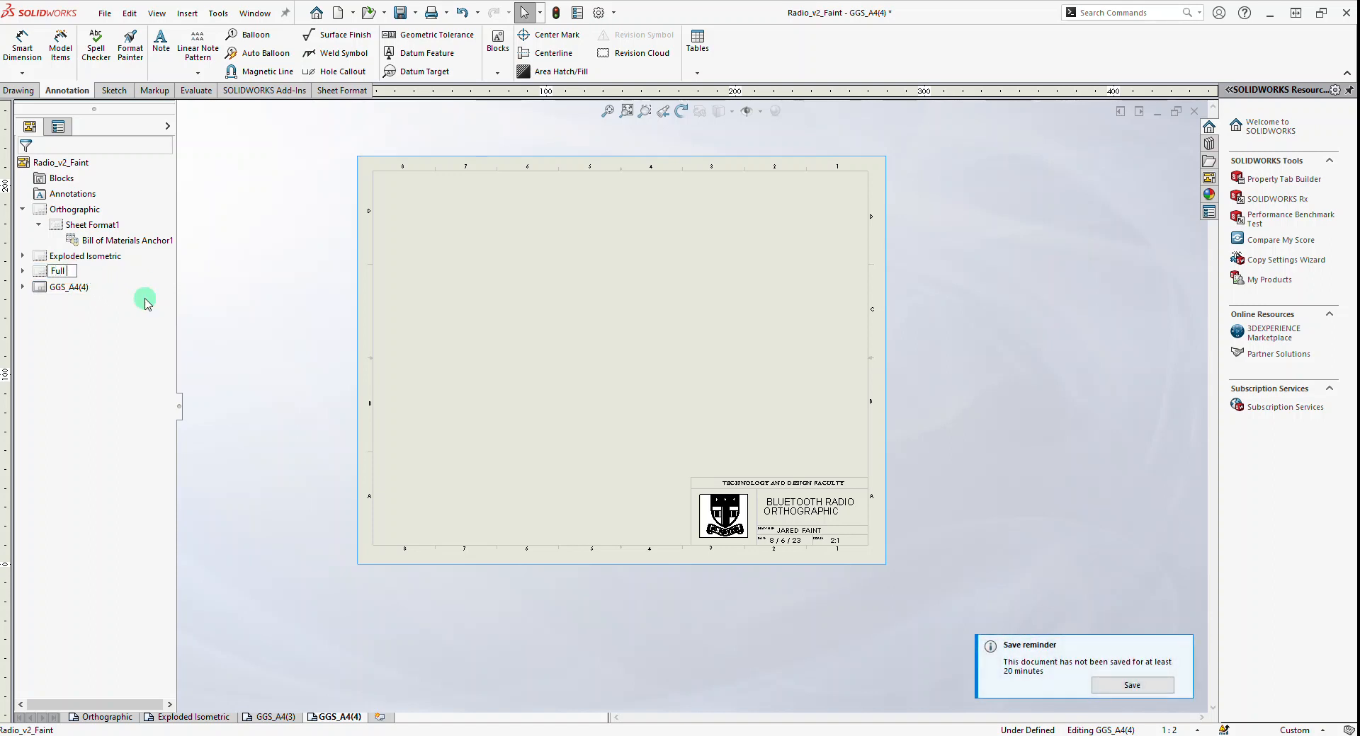
type(" Measure")
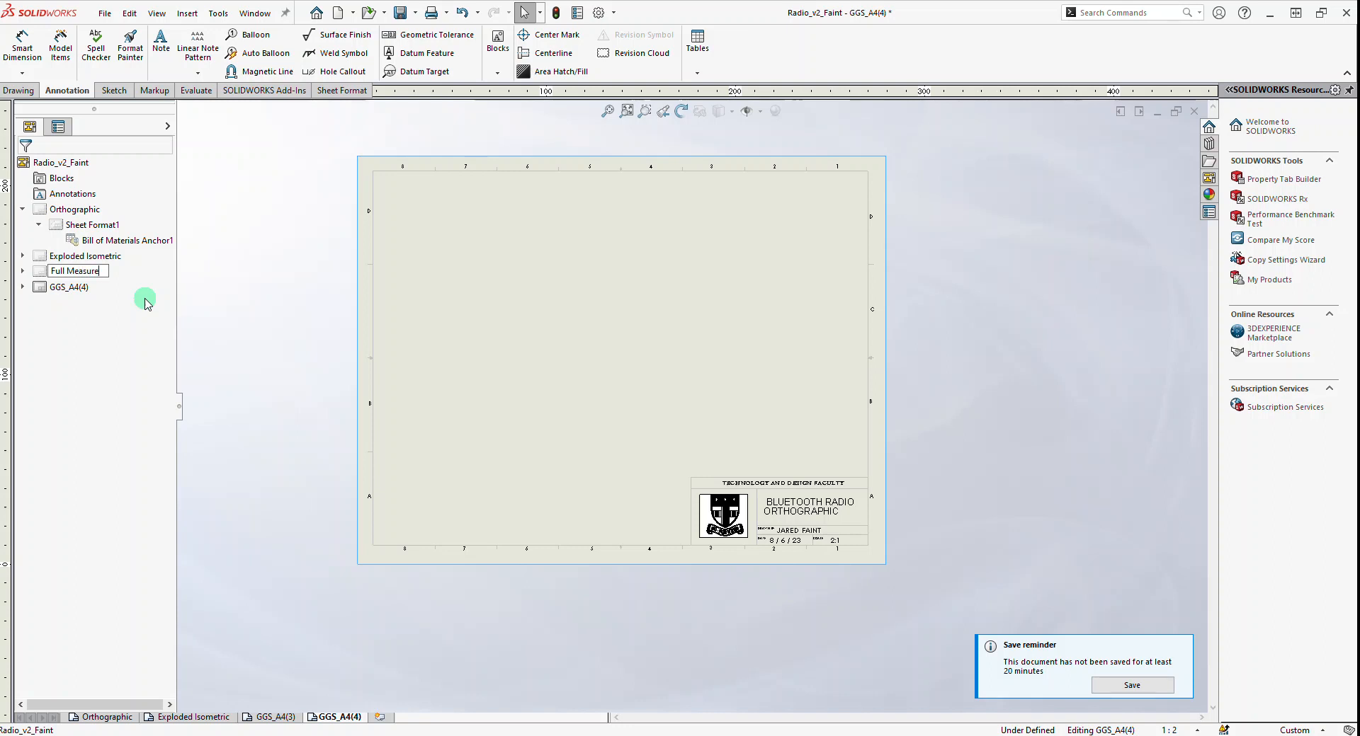
type("ments Part1")
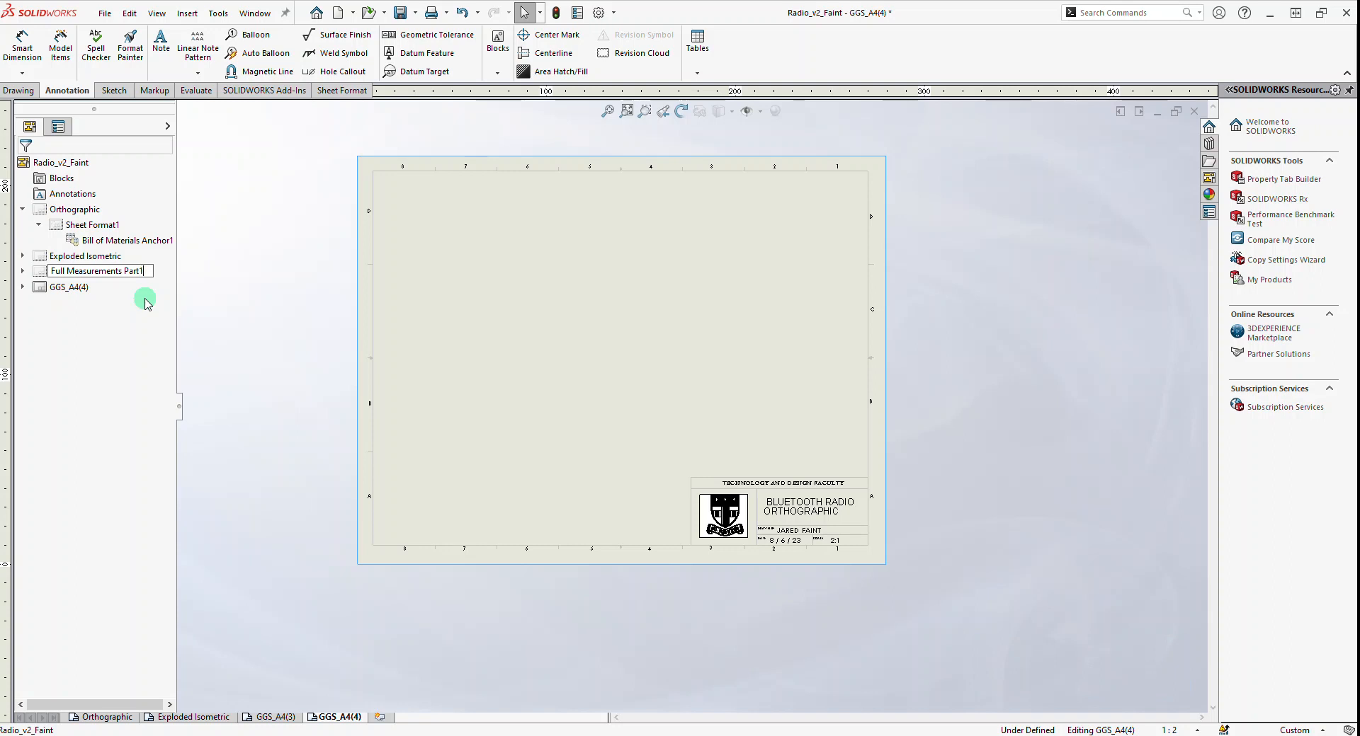
Rename sheet GGS_A4(4) as Full Measurements Part 2
left_click(75, 288)
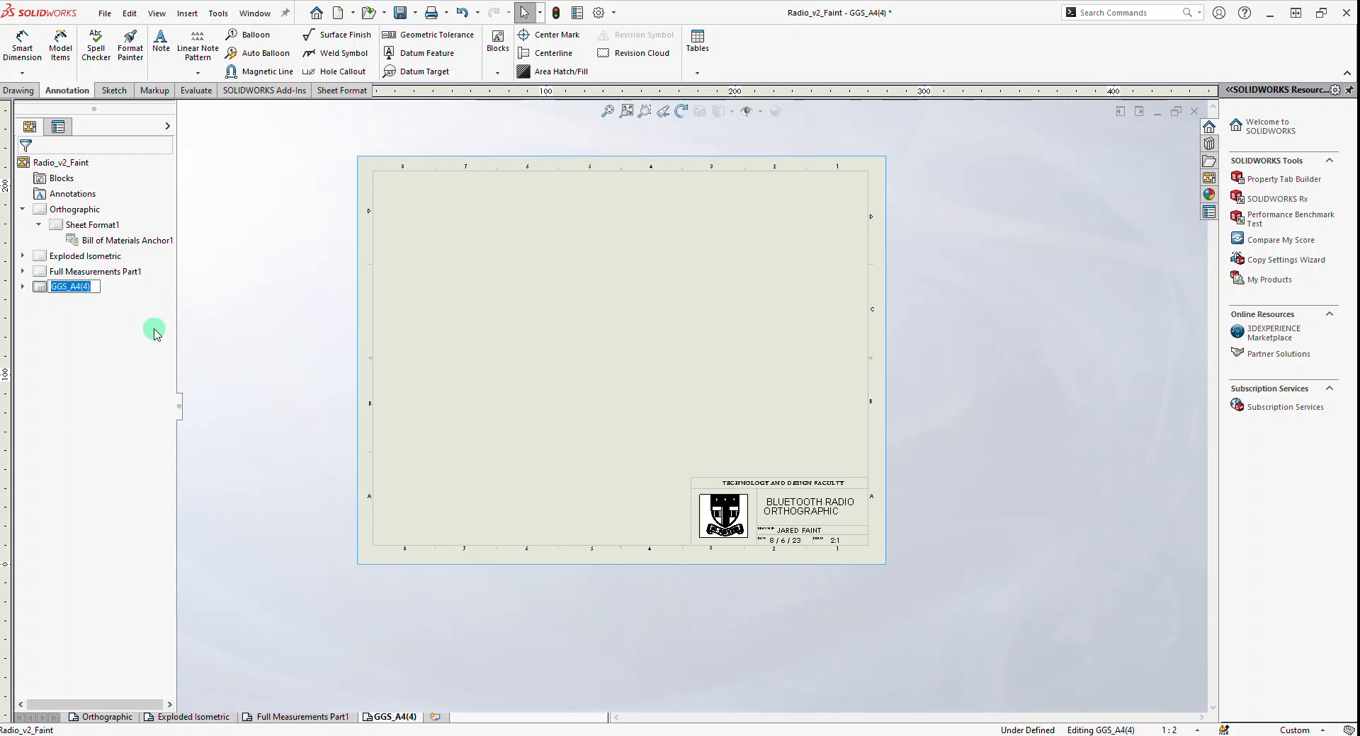
type("Full Measurements Part 2")
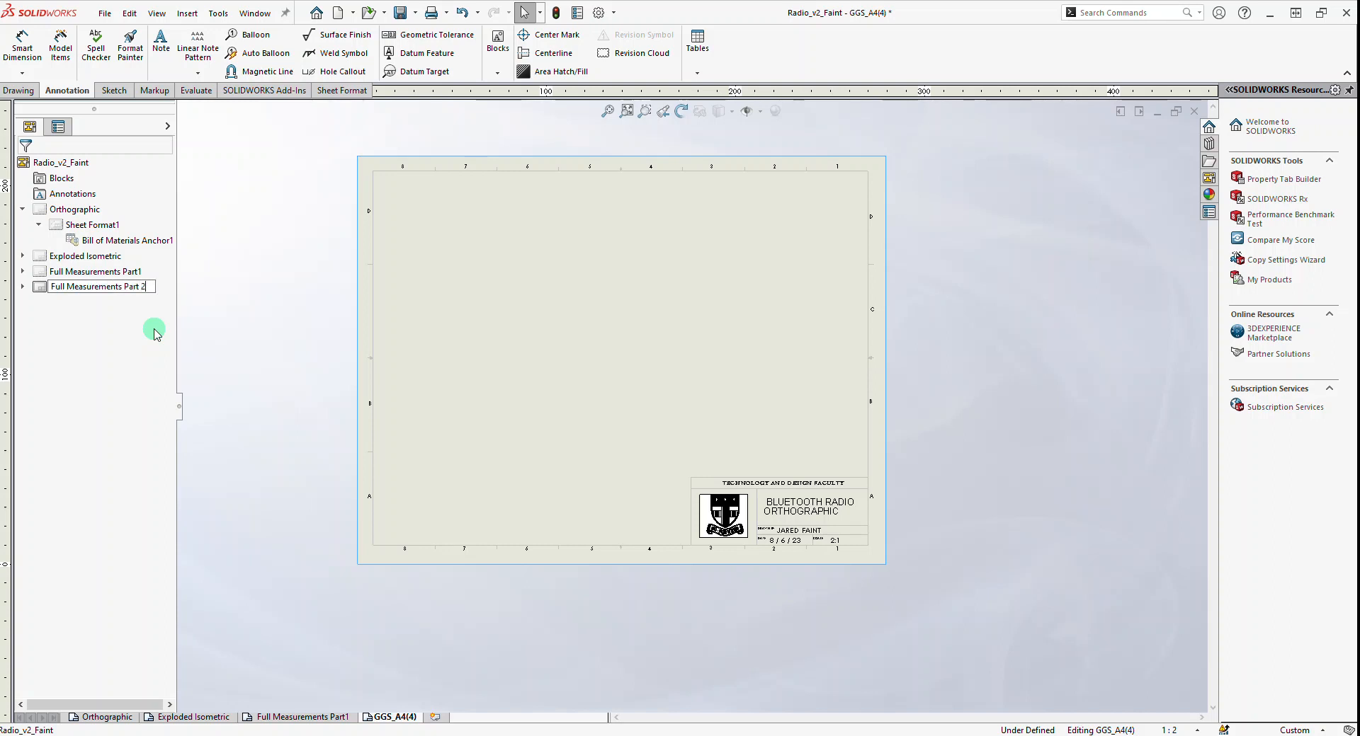
left_click(242, 345)
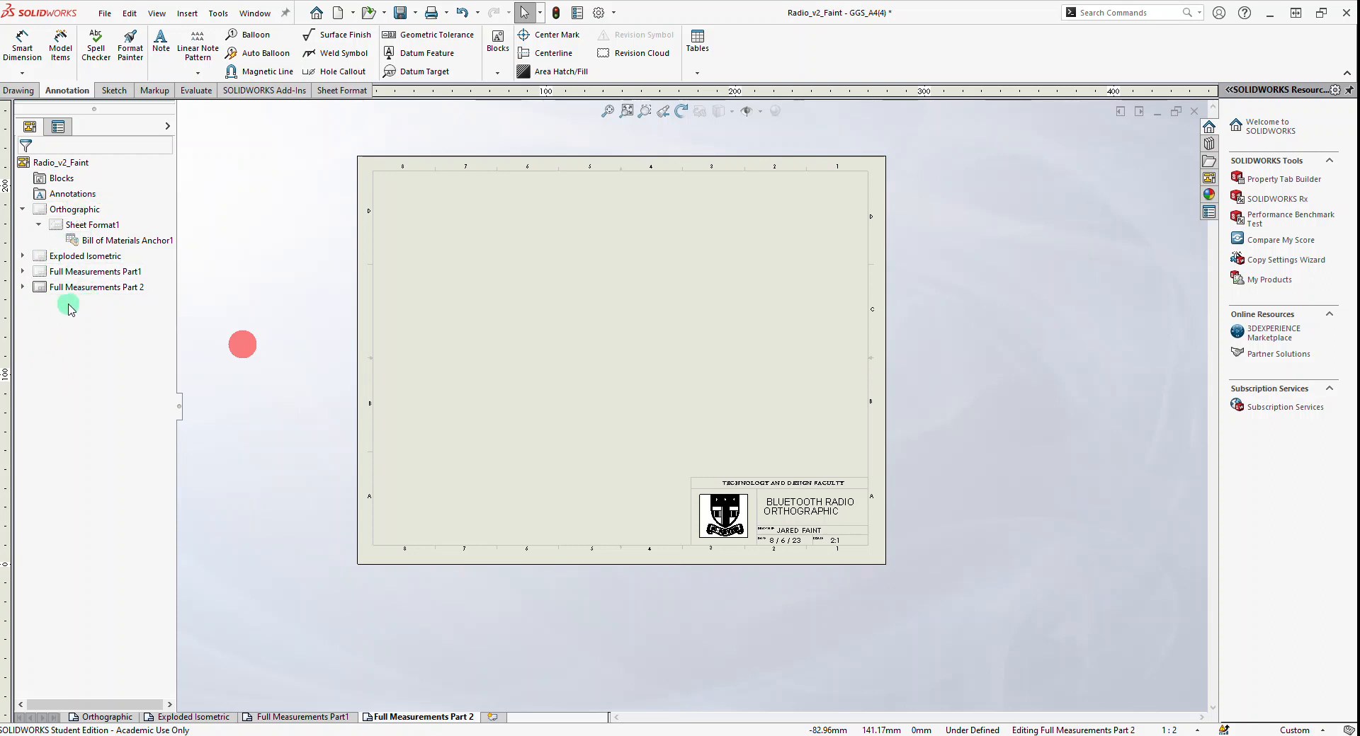
Activate the Orthographic sheet and insert a front model view of the open radio assembly in its upper-left area
right_click(77, 214)
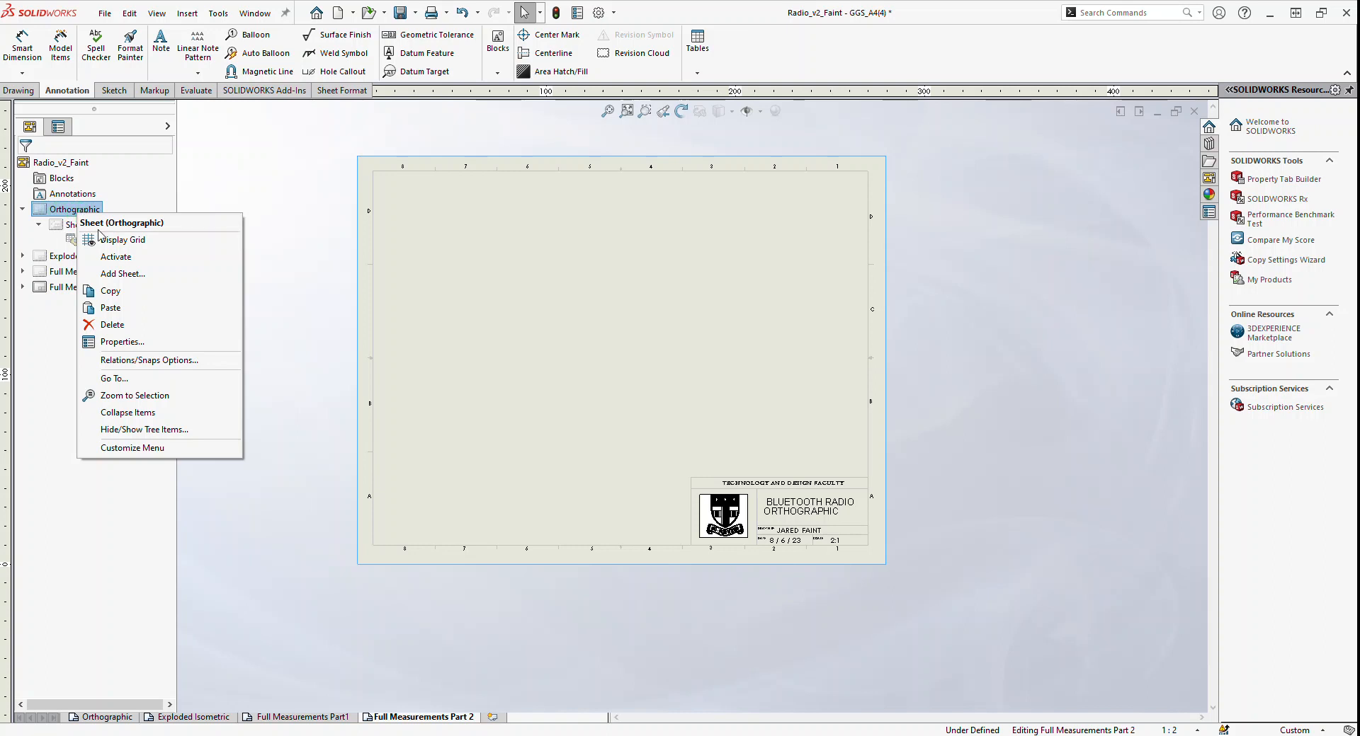
left_click(114, 256)
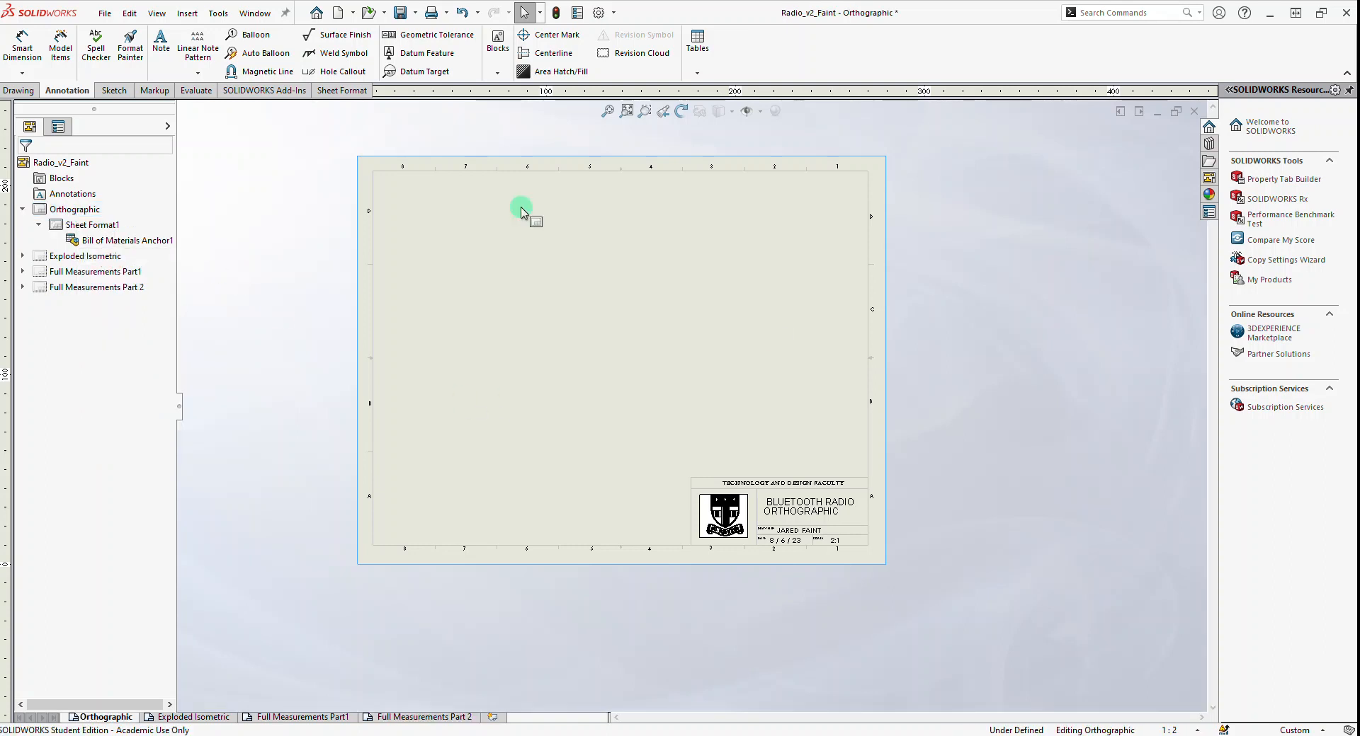
left_click(11, 93)
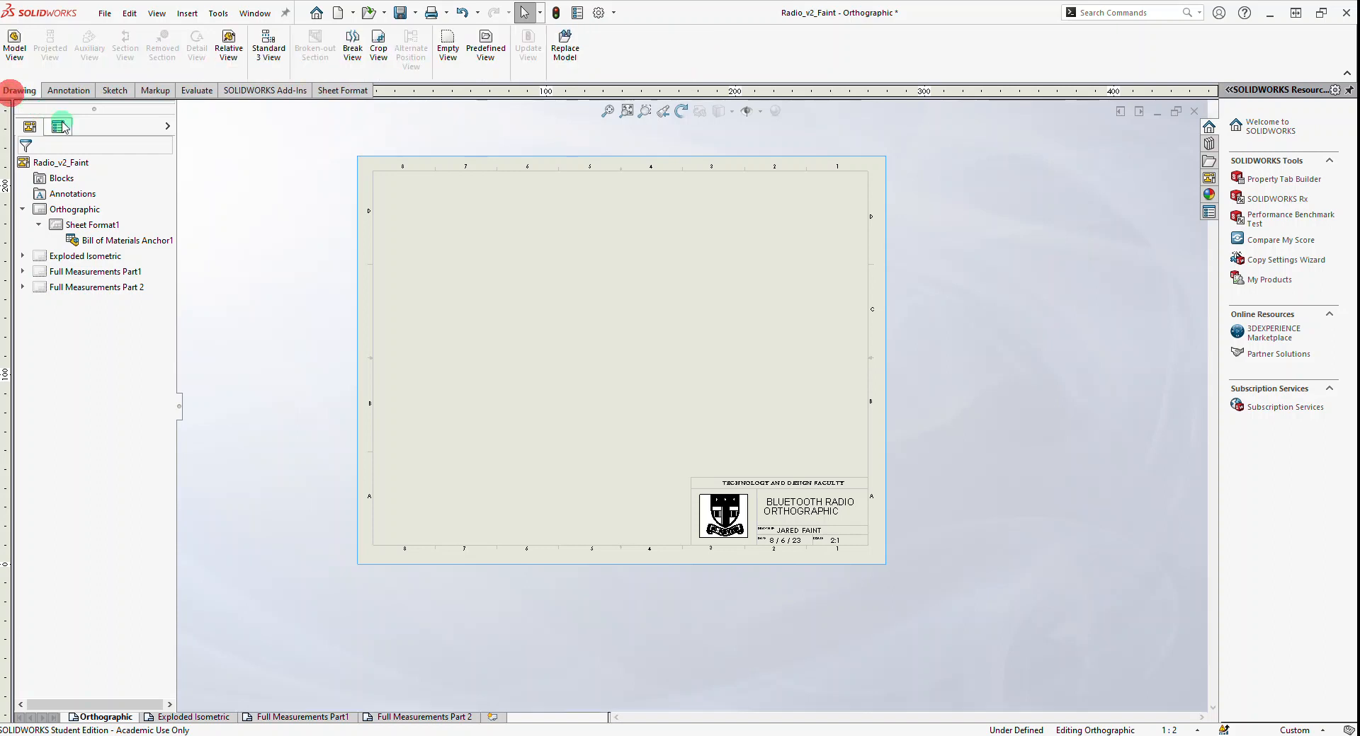
left_click(14, 46)
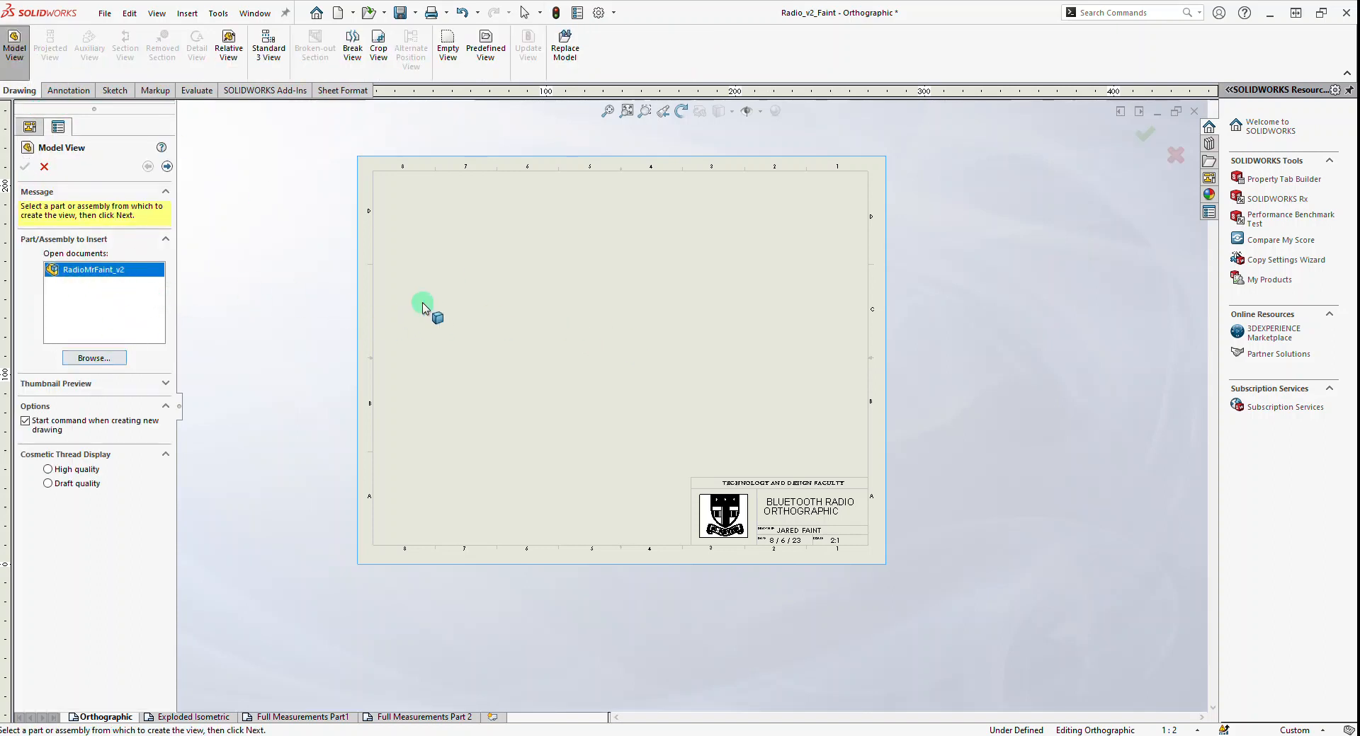
double_click(122, 277)
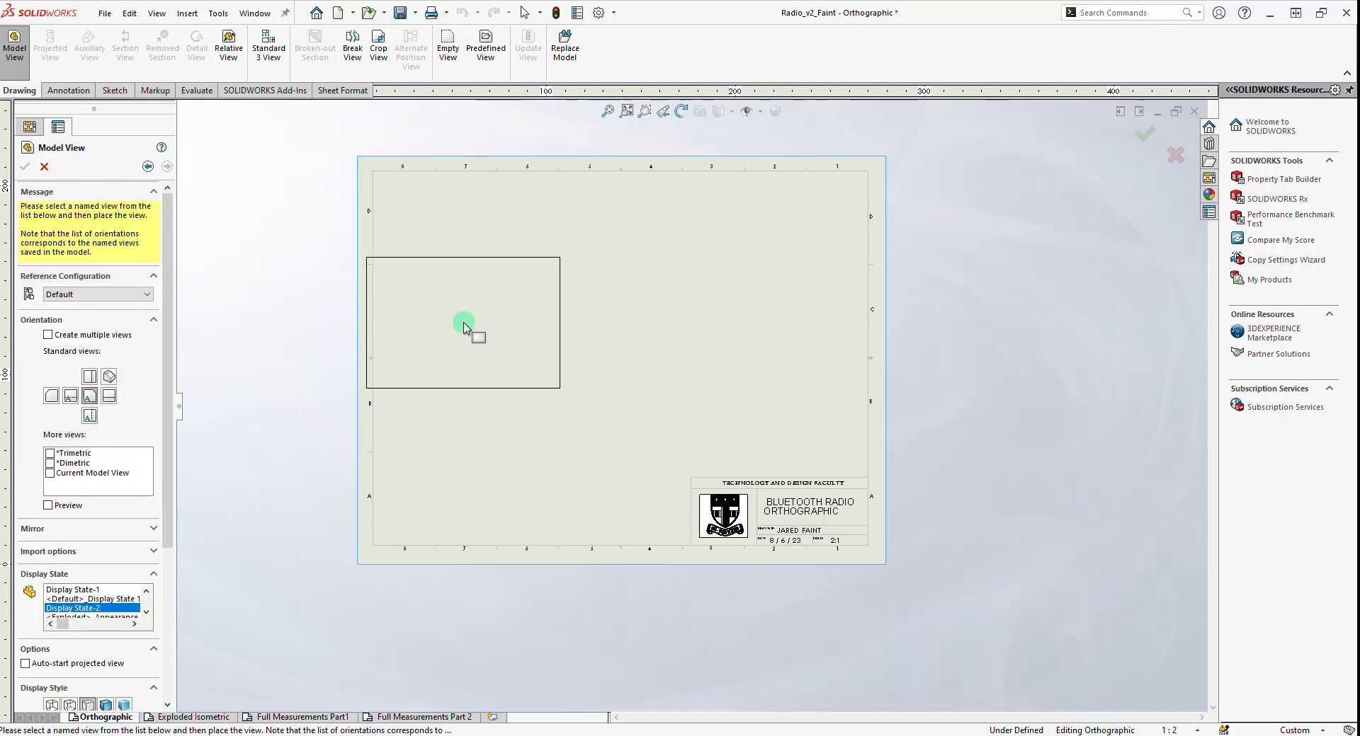
left_click(497, 279)
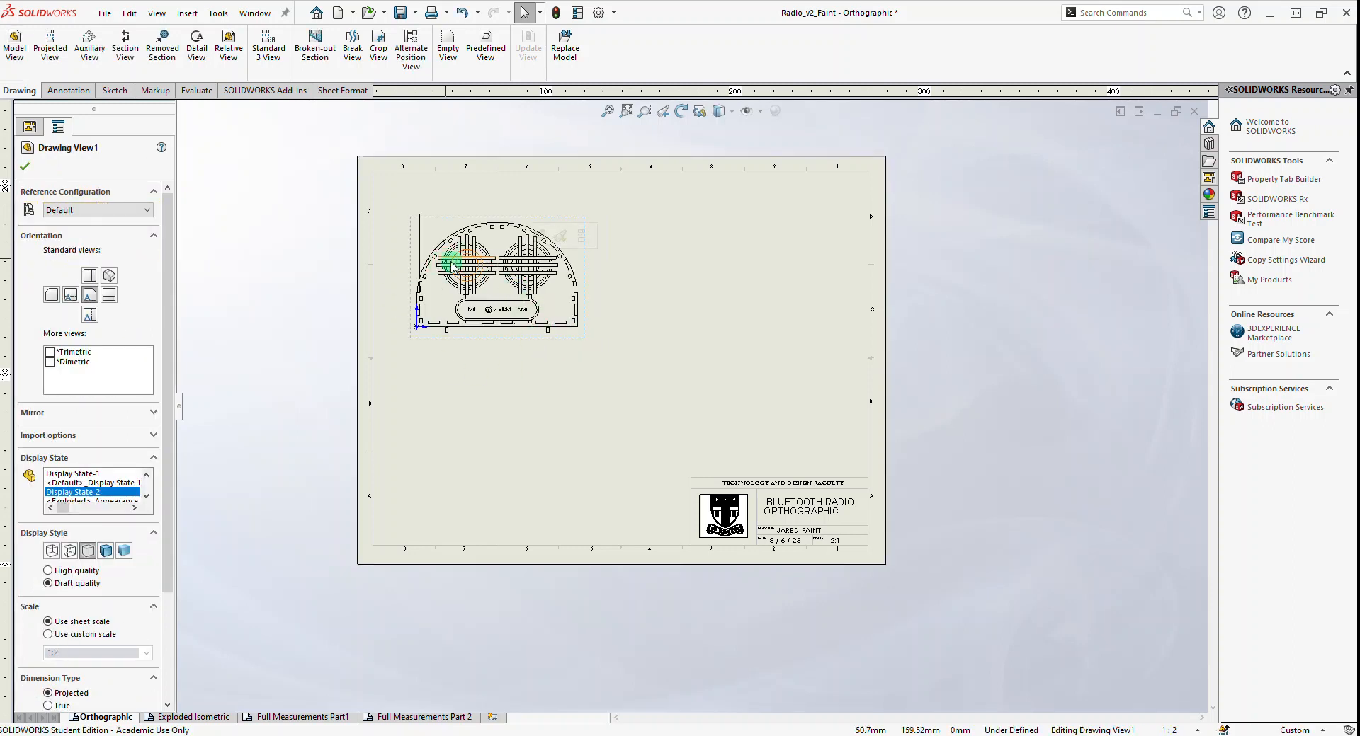
Move the front view down to the lower-left area of the Orthographic sheet, leaving room for a view above it
scroll(447, 268, "down", 2)
middle_click_drag(448, 269, 479, 293)
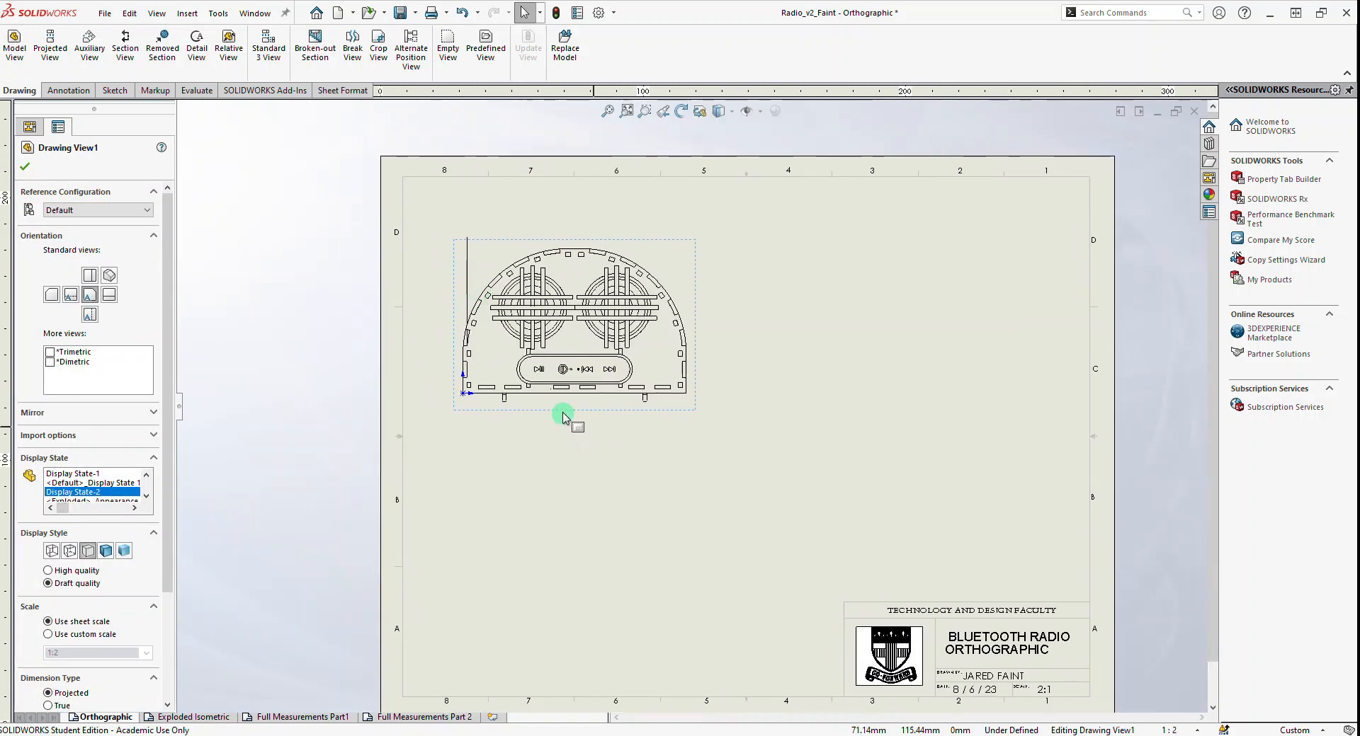
mouse_move(566, 400)
left_mouse_down()
mouse_move(564, 534)
mouse_move(595, 567)
mouse_move(554, 576)
left_mouse_up()
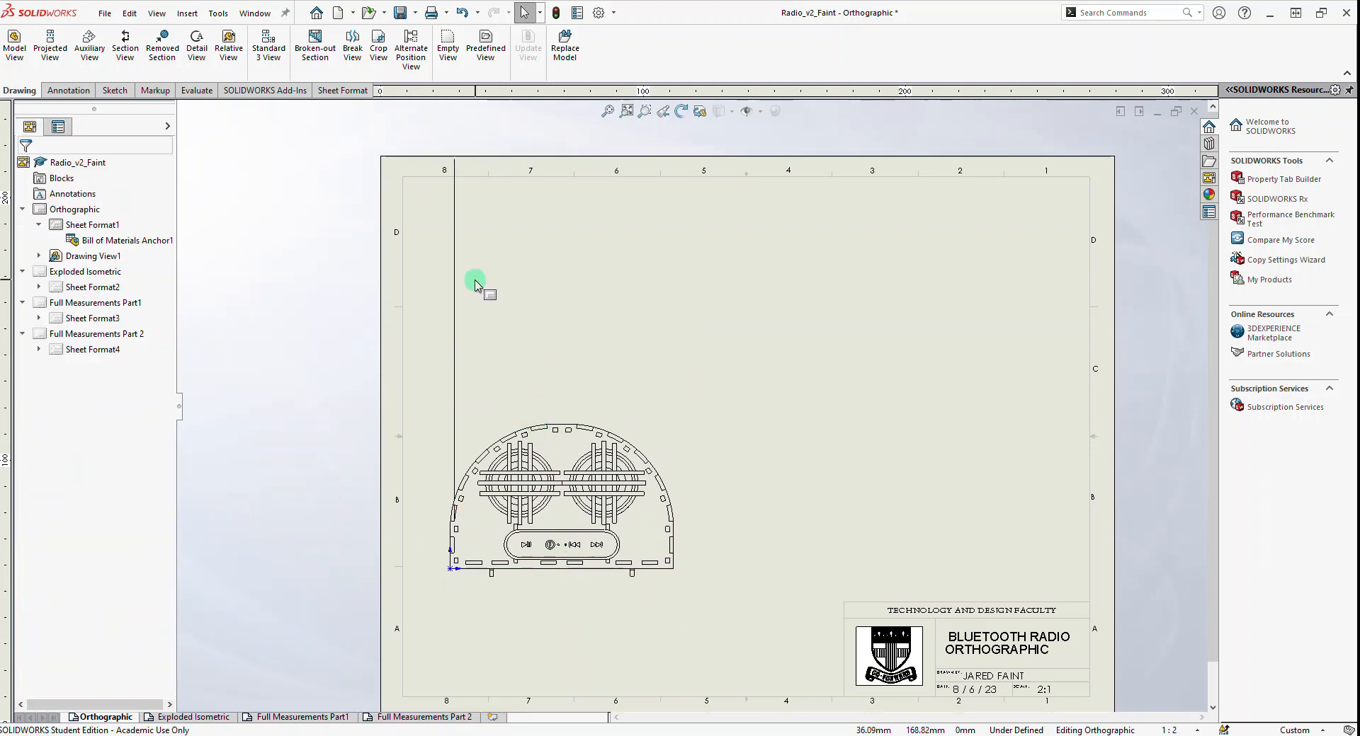
left_click(457, 322)
left_click(380, 334)
scroll(461, 446, "down", 2)
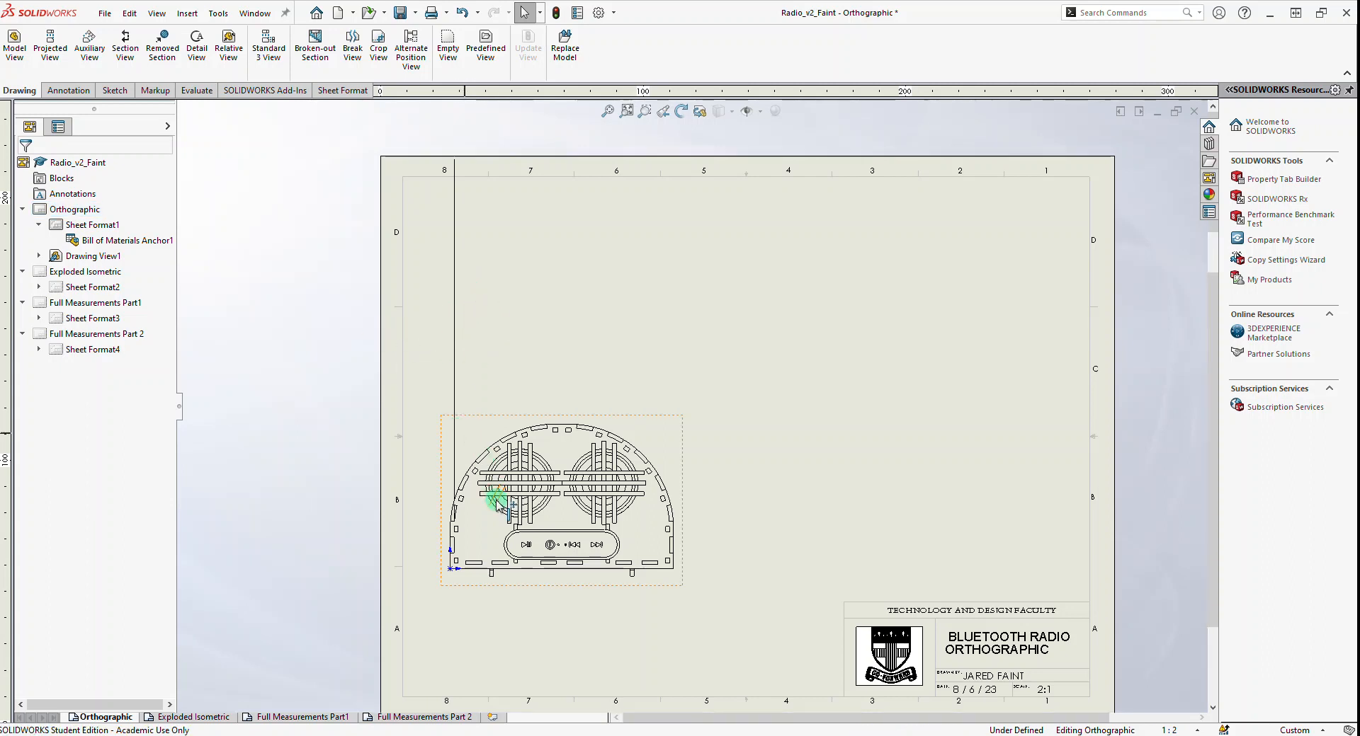
key("f")
left_click(751, 116)
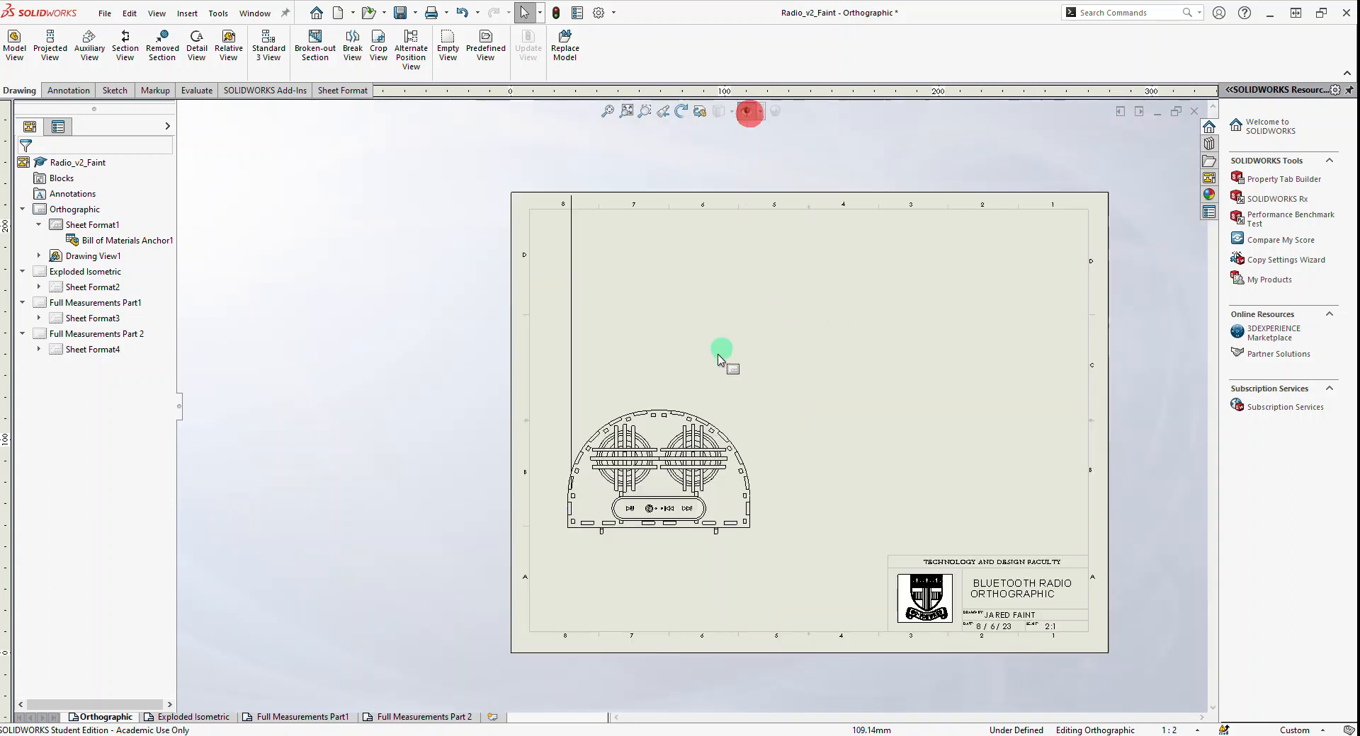
left_click(597, 510)
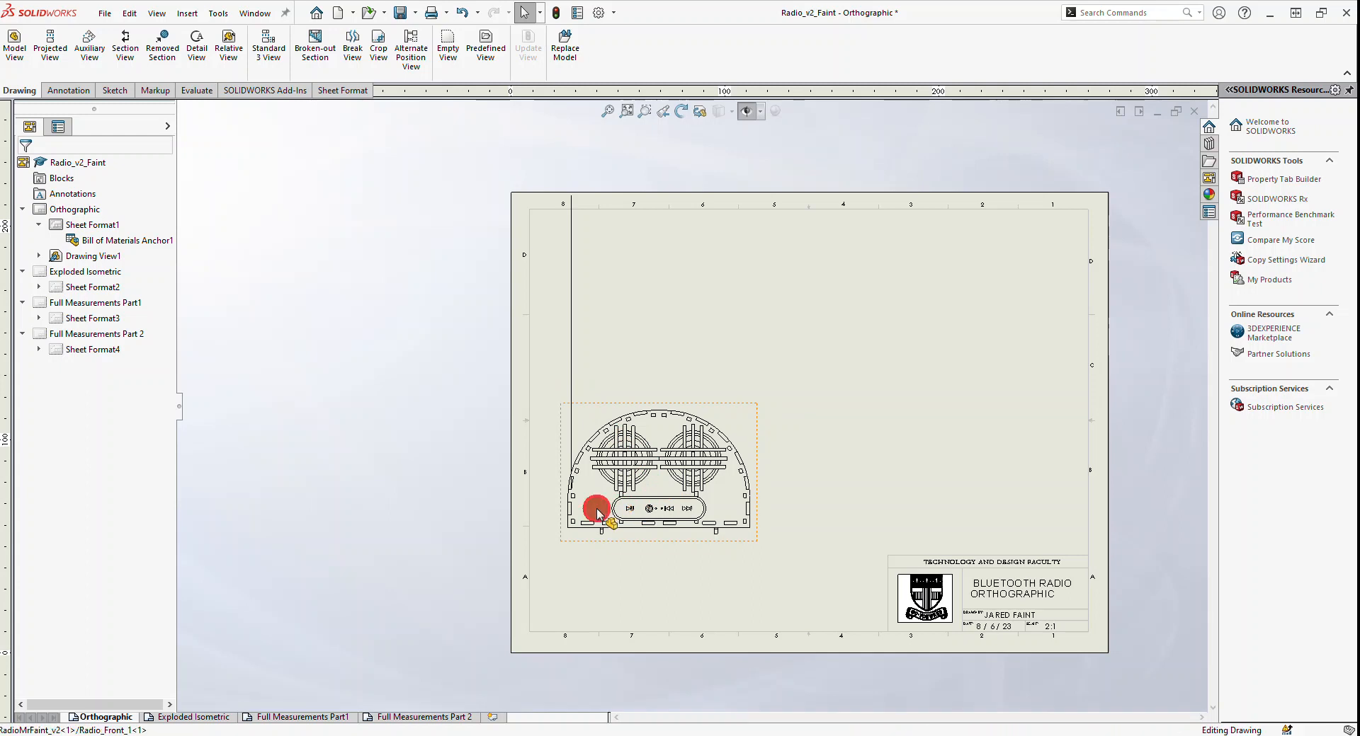
mouse_move(671, 528)
left_mouse_down()
mouse_move(724, 529)
mouse_move(691, 520)
mouse_move(671, 552)
left_mouse_up()
left_click(434, 457)
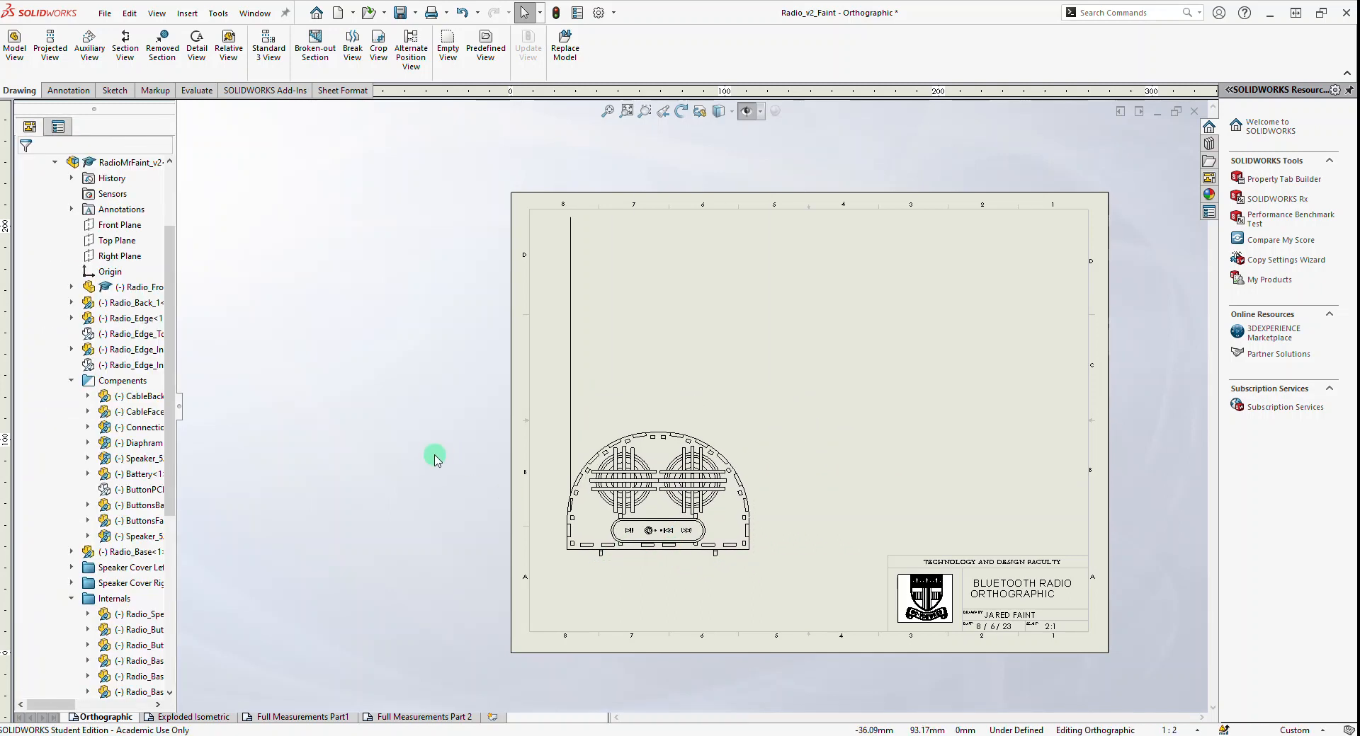
Project a top view above the front view and a side view to the right of it
left_click(631, 546)
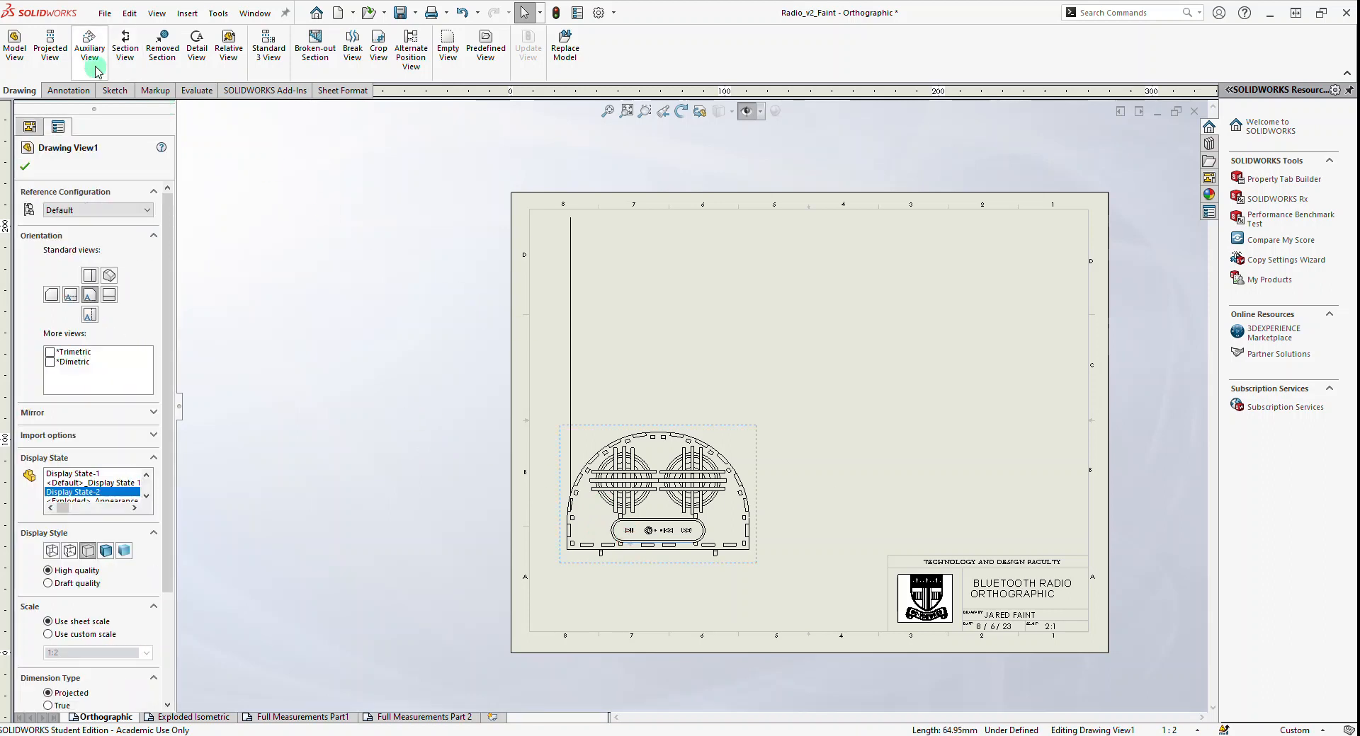
left_click(56, 58)
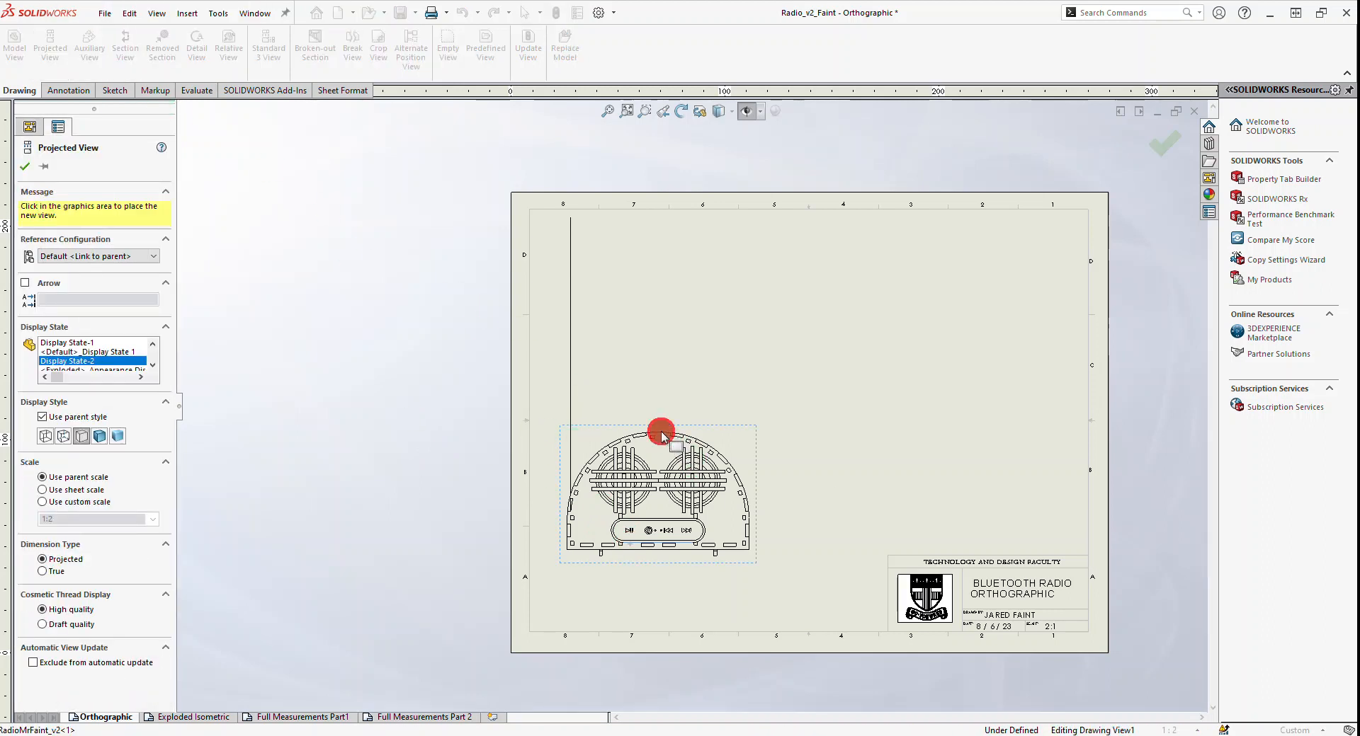
left_click(646, 320)
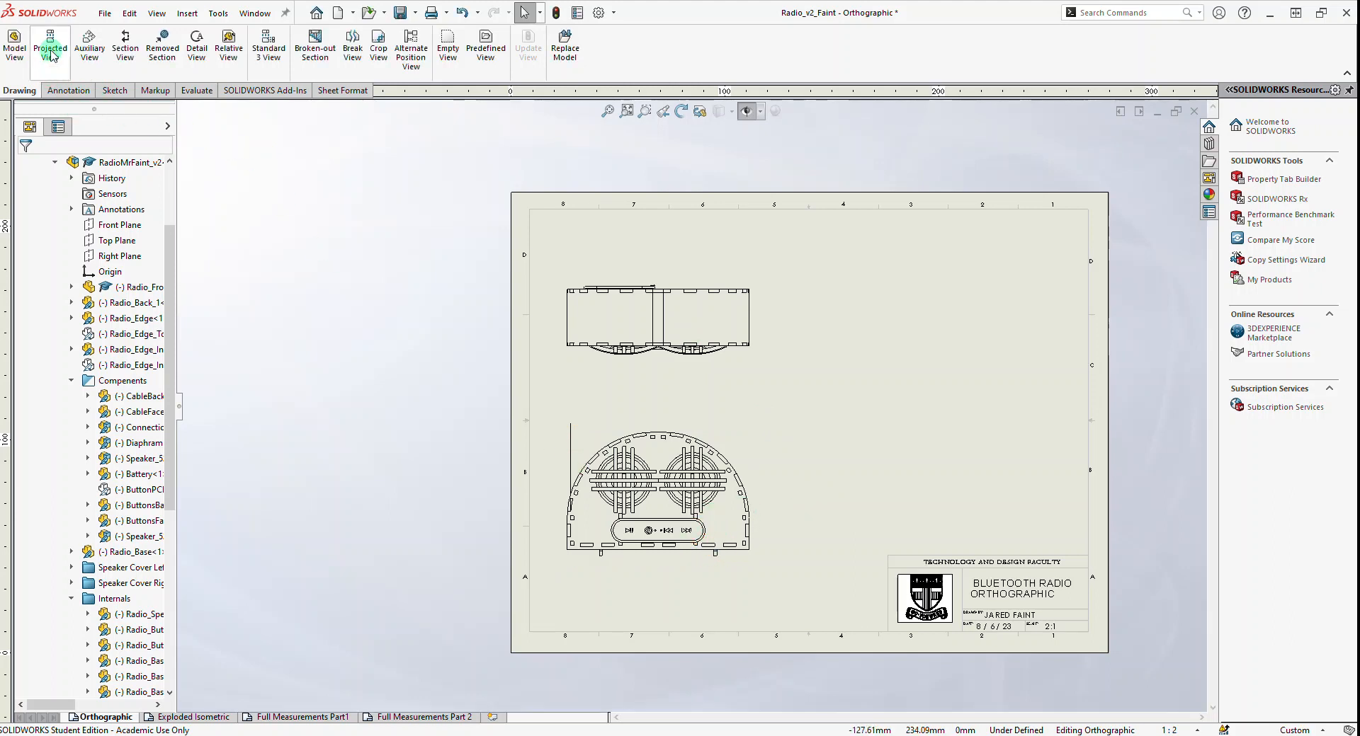
left_click(51, 56)
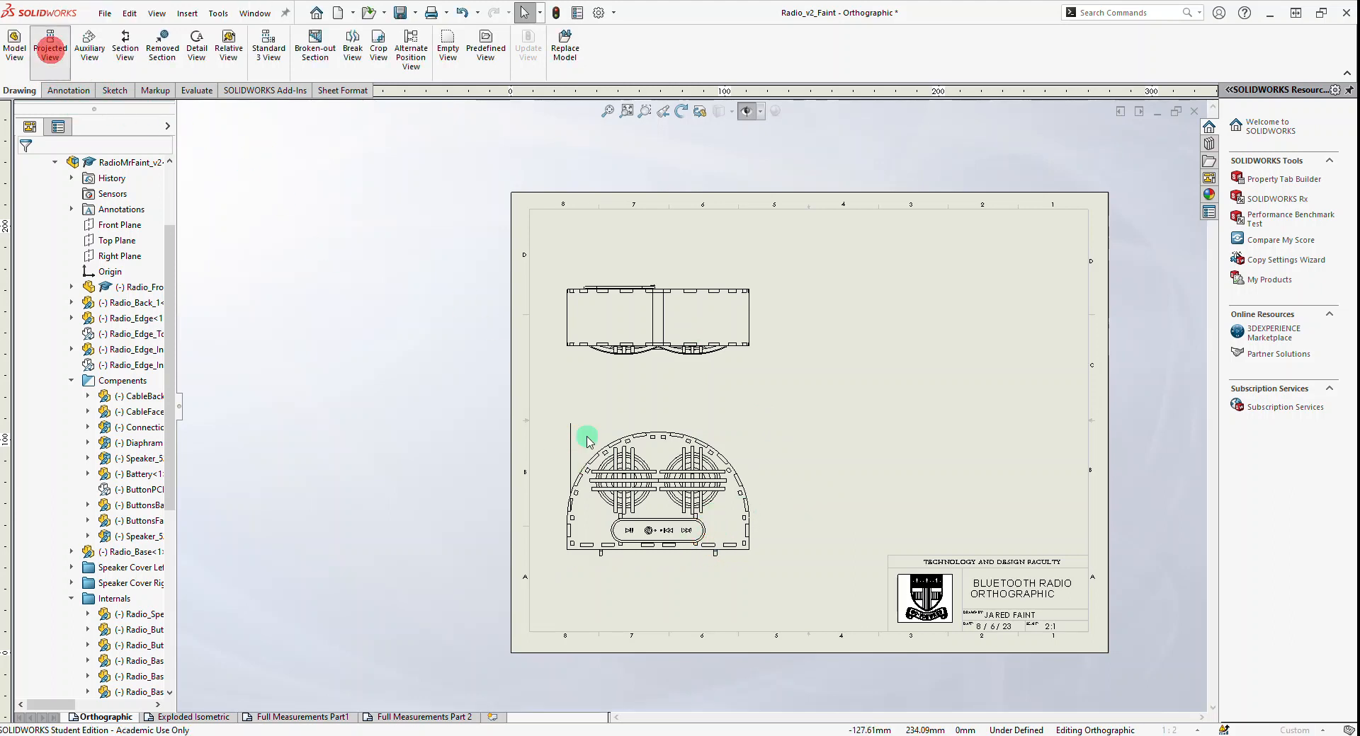
left_click(677, 552)
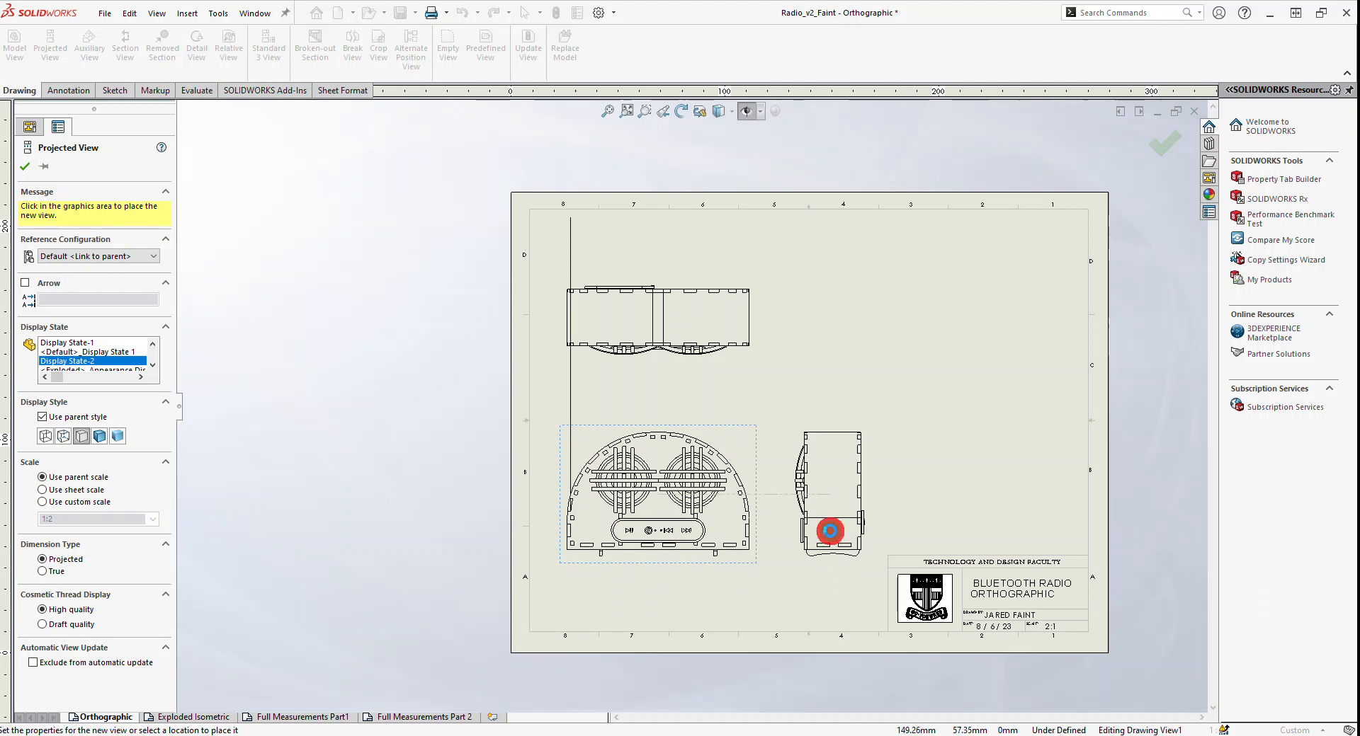
left_click(830, 533)
Project a rear view from the side view and place it to the right, above the title block
left_click(51, 47)
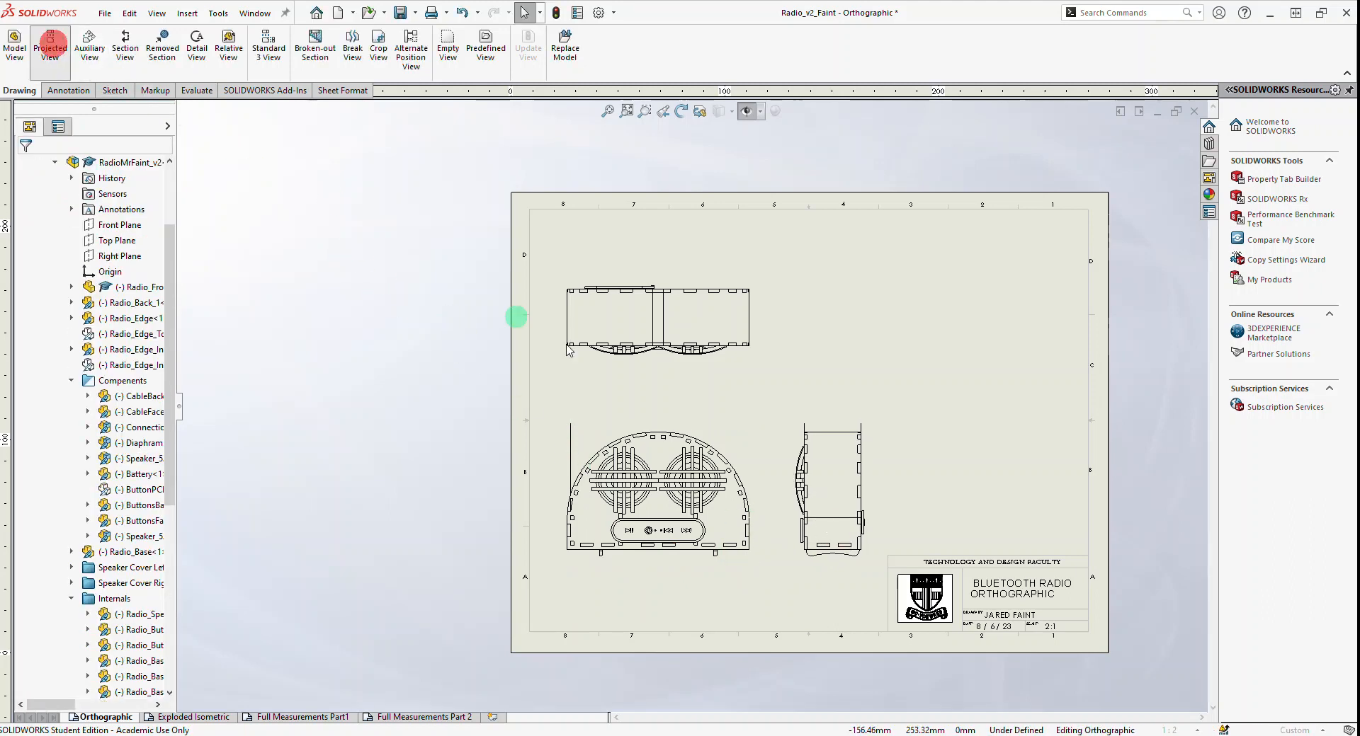
left_click(858, 533)
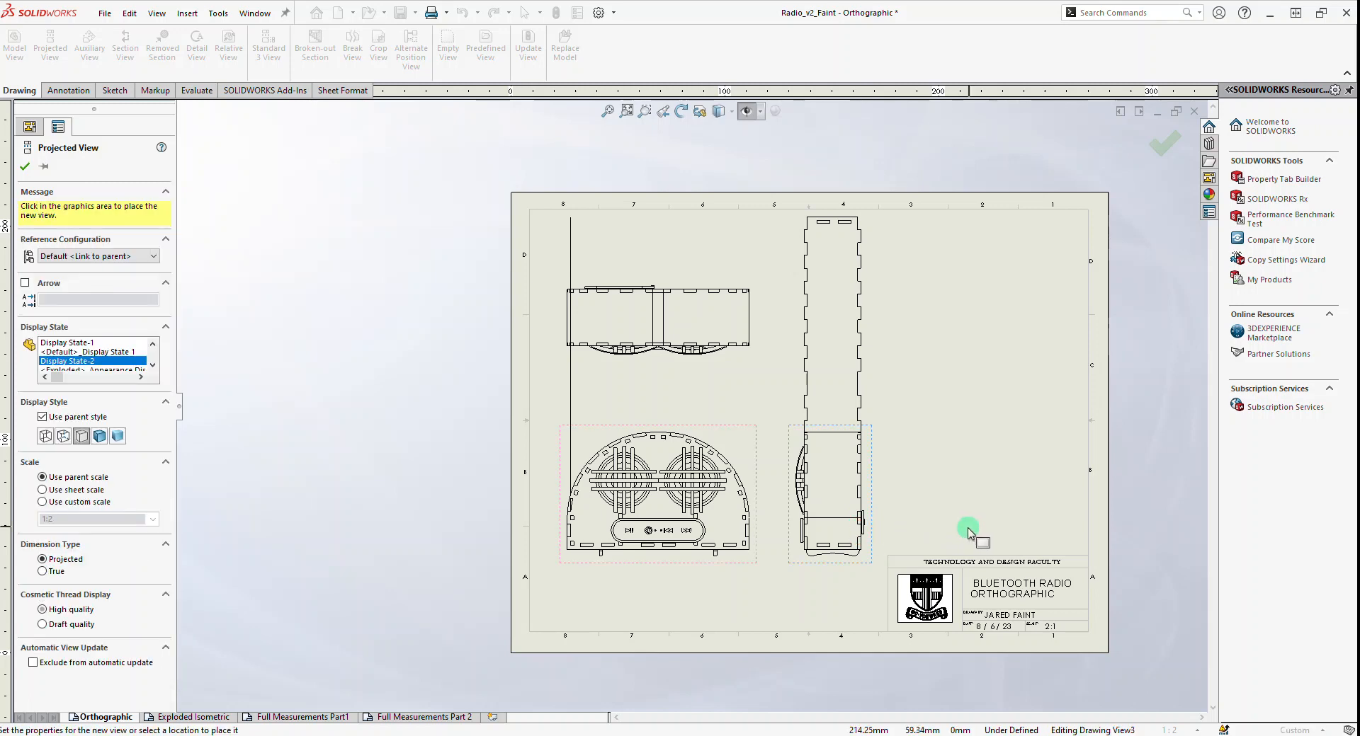
left_click(990, 533)
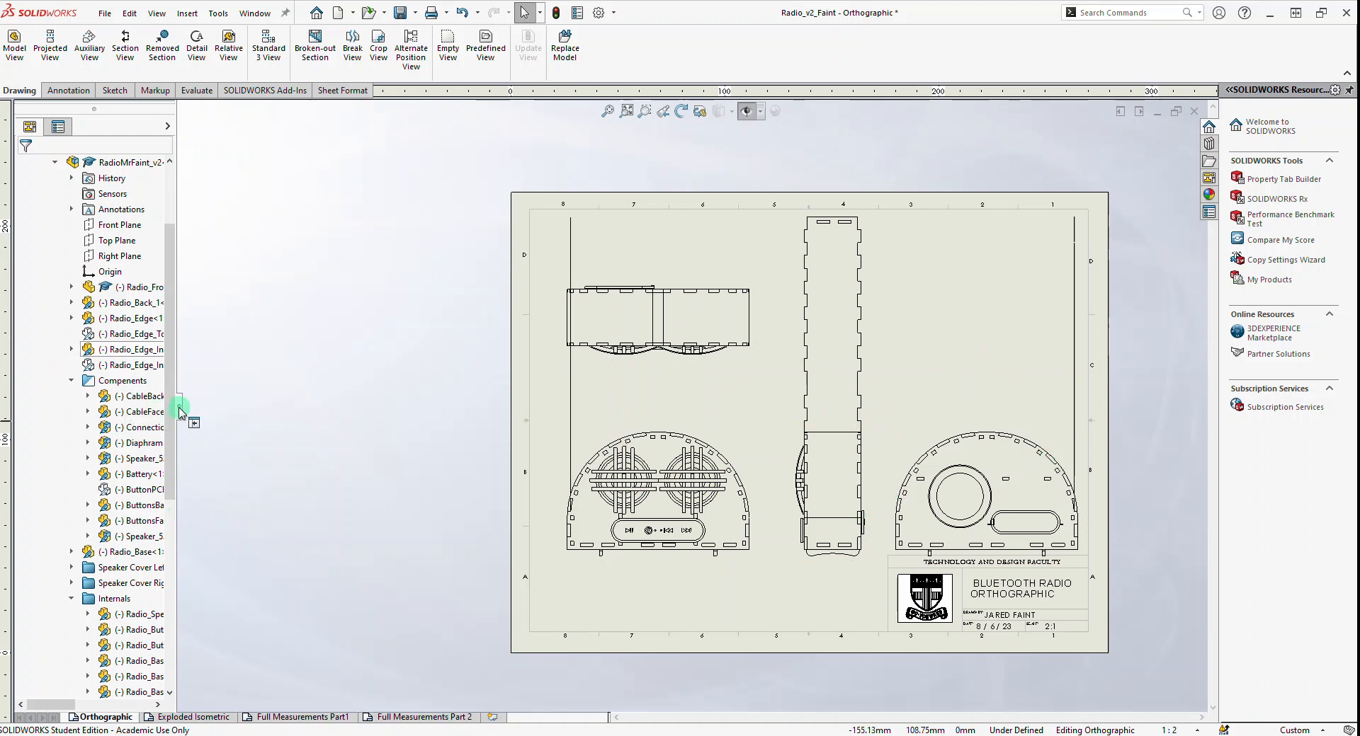
Widen the feature tree to read the full component names of the radio assembly
left_click_drag(177, 409, 214, 417)
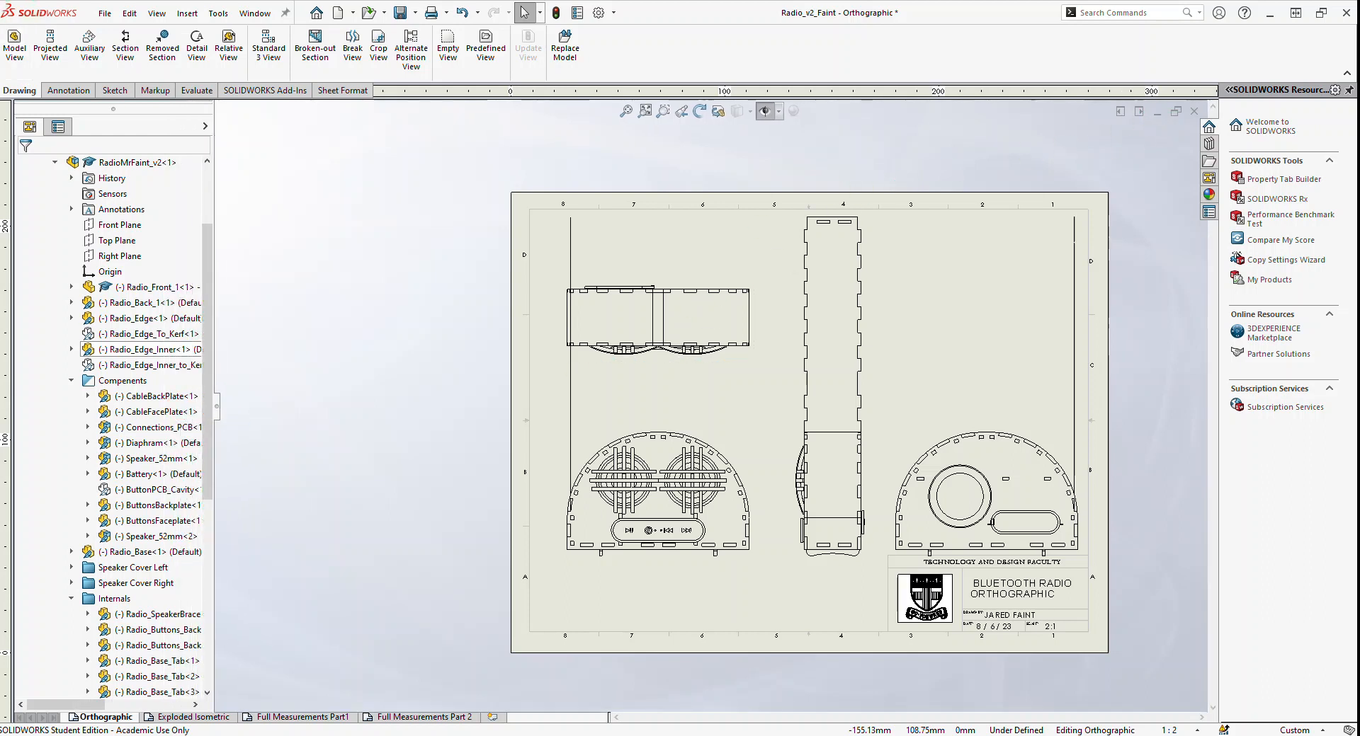
left_click(462, 12)
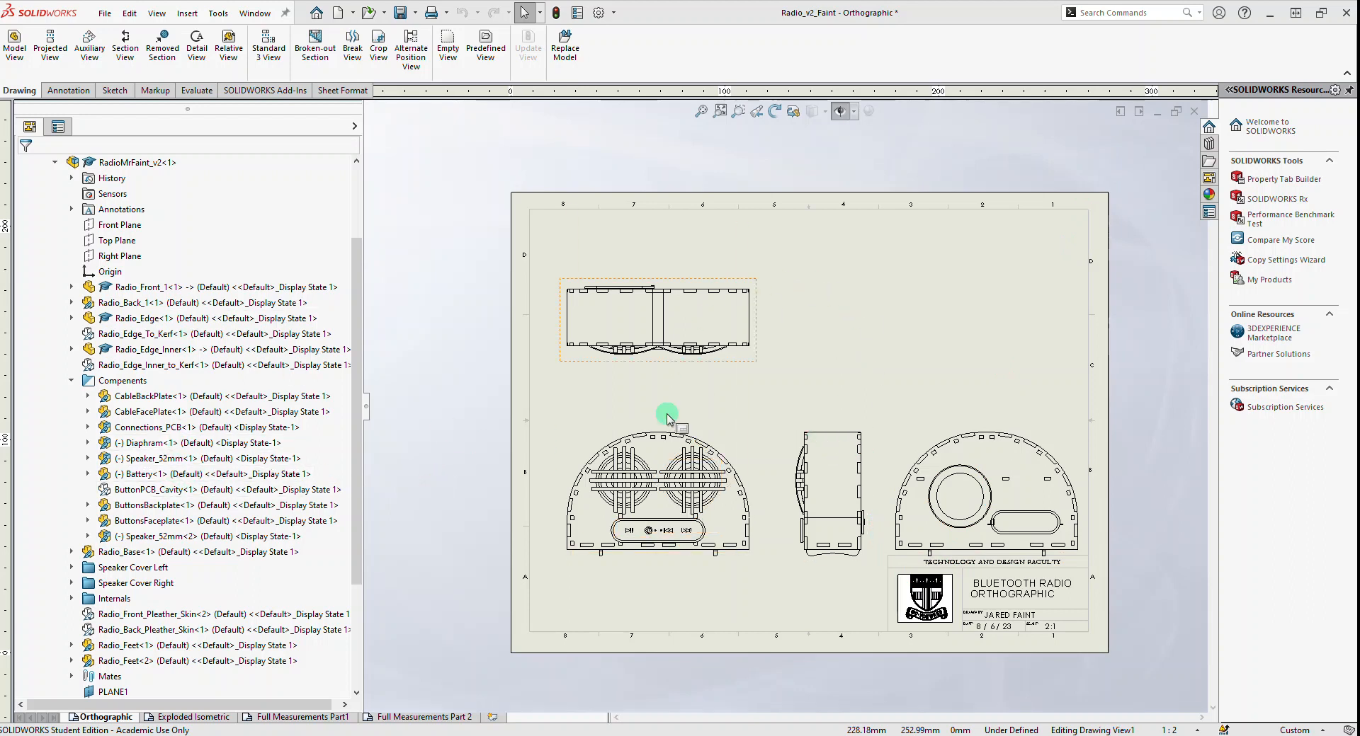
Shift the front view and its aligned views up clear of the title block, and move the side view closer to the front view
mouse_move(678, 566)
left_mouse_down()
mouse_move(667, 531)
mouse_move(661, 547)
mouse_move(653, 537)
left_mouse_up()
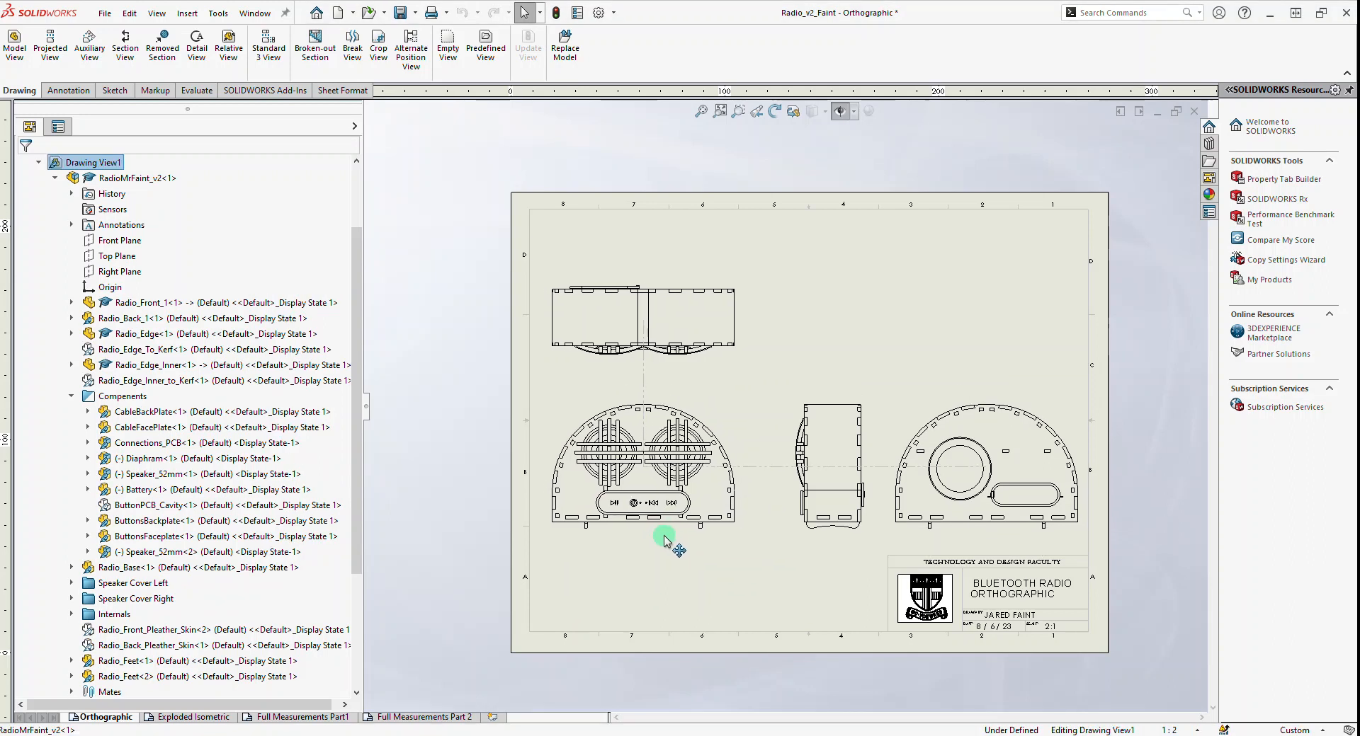
left_click_drag(834, 531, 816, 531)
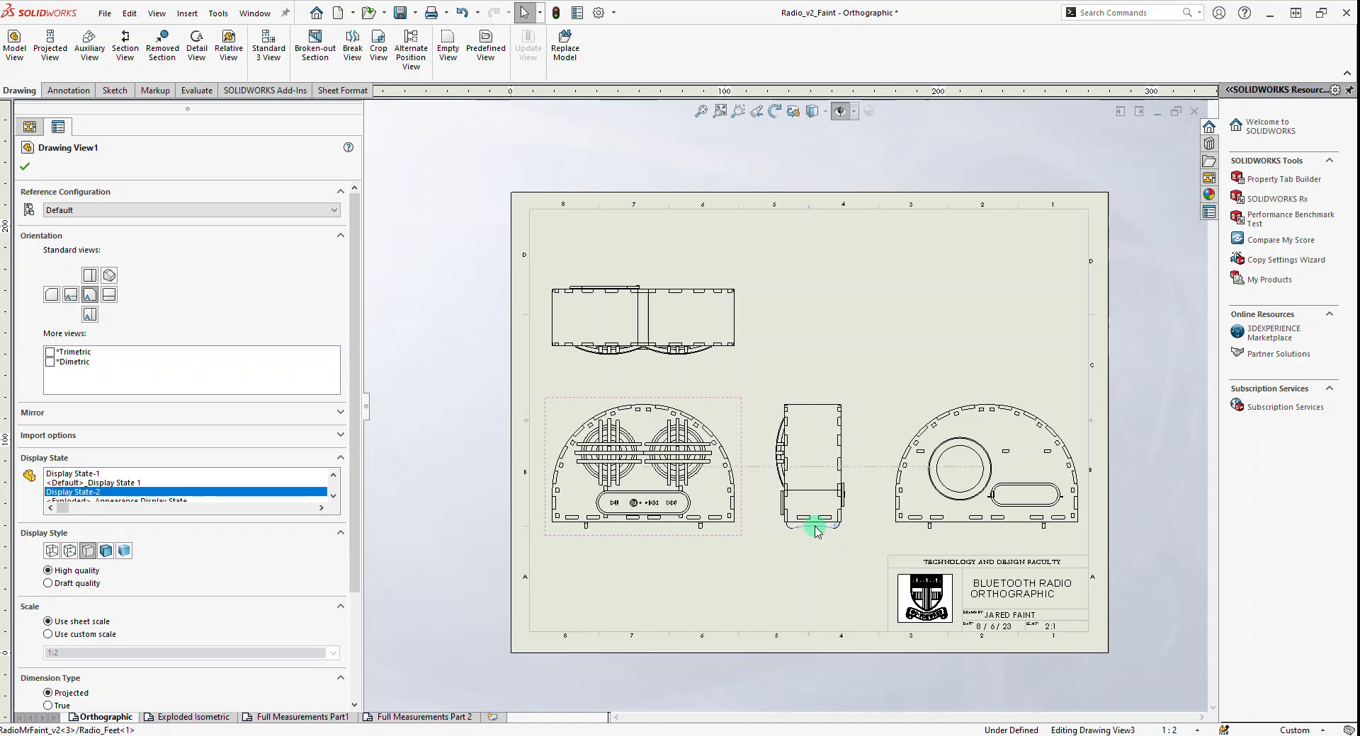
left_click(771, 386)
Project an isometric view from the front view to the sheet's upper right, and set the front view's display style to Hidden Lines Visible
left_click(49, 49)
left_click(719, 513)
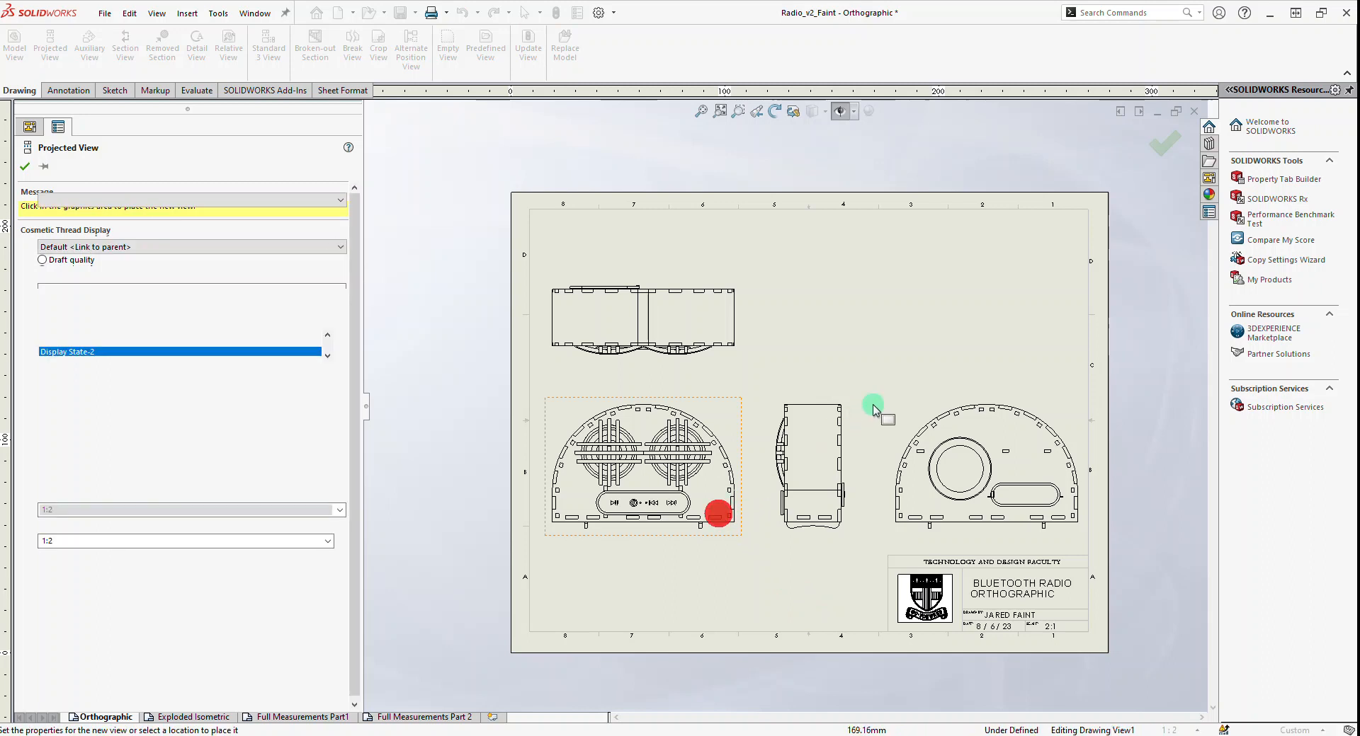
left_click(988, 354)
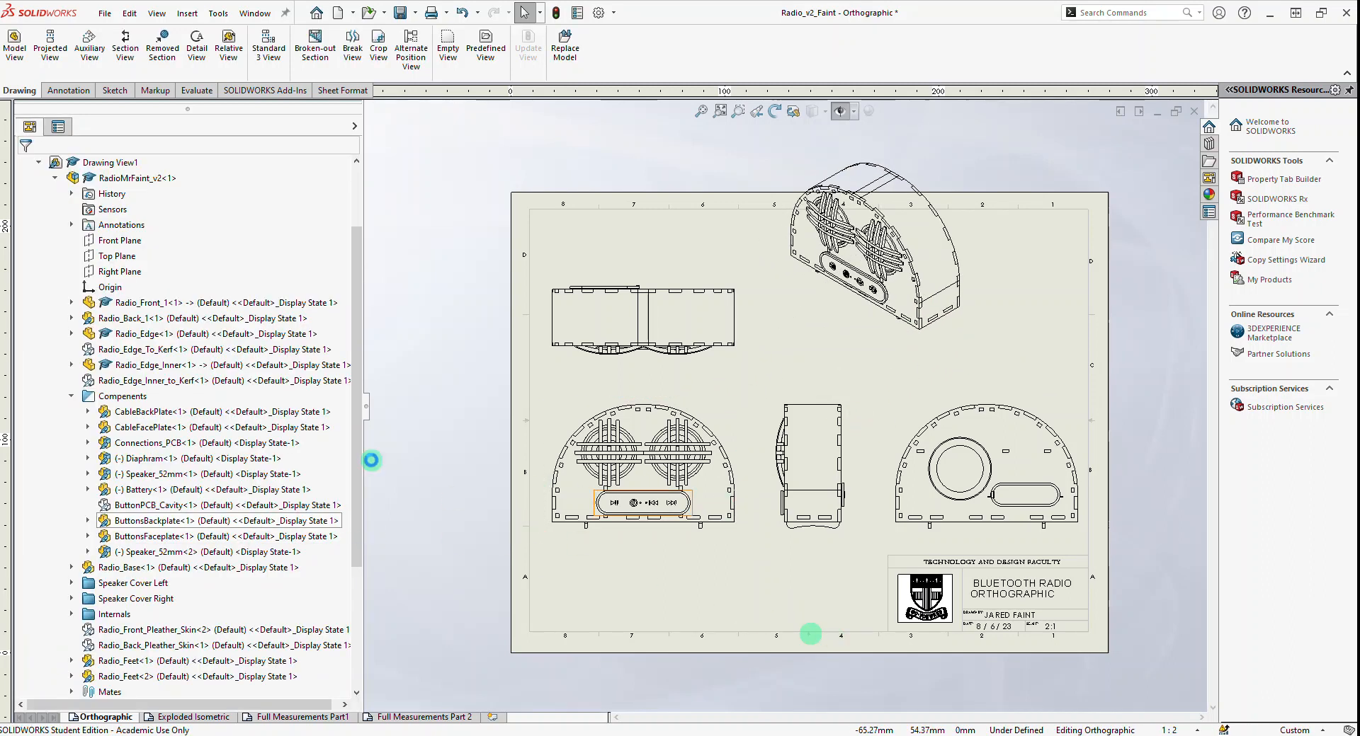
left_click(591, 525)
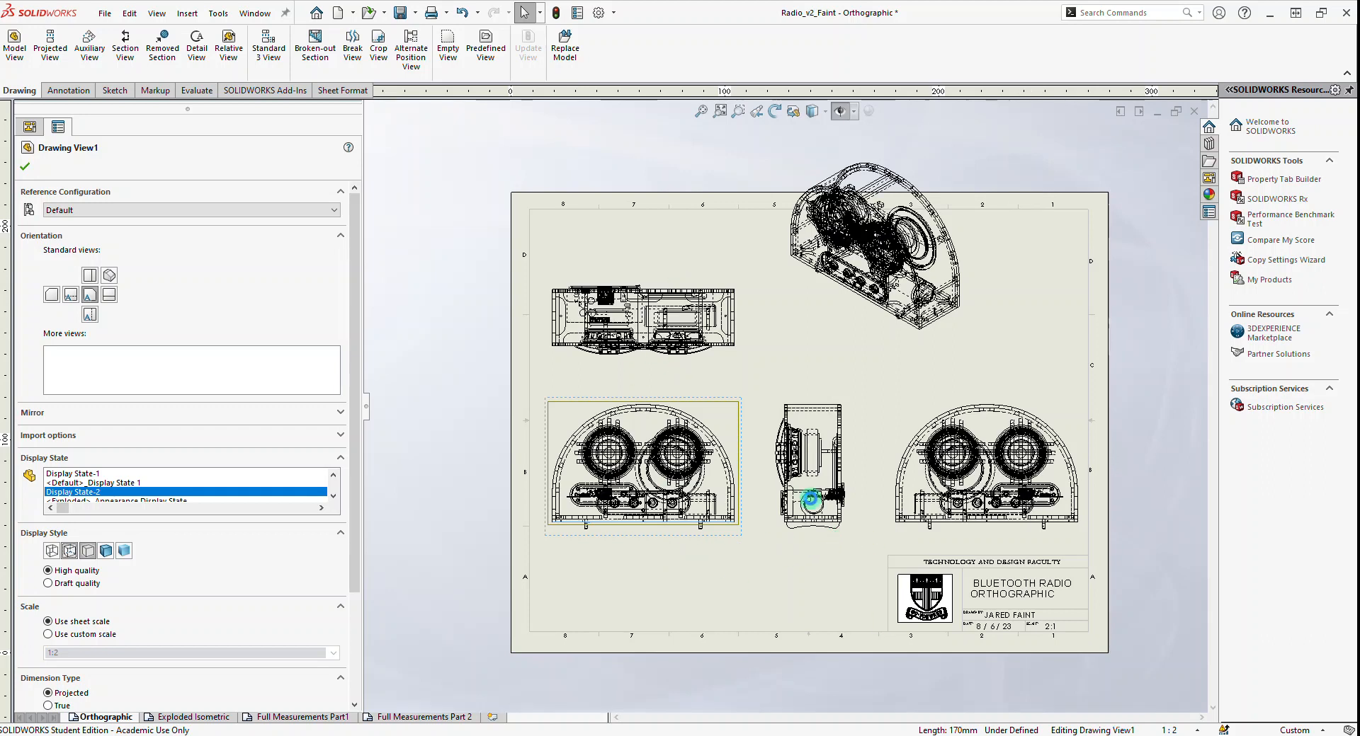
Set the isometric view's display style to Shaded With Edges and move the view fully inside the sheet border above the back view
left_click(956, 297)
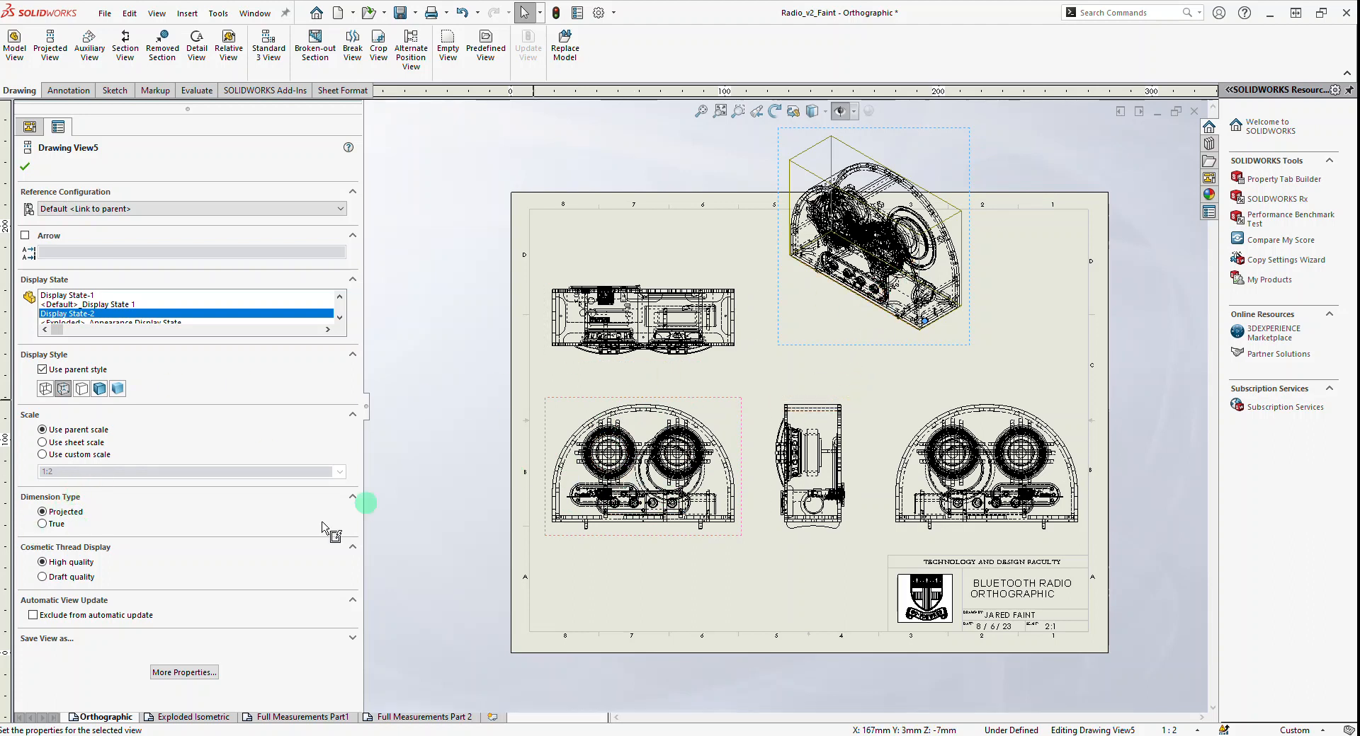
left_click(101, 389)
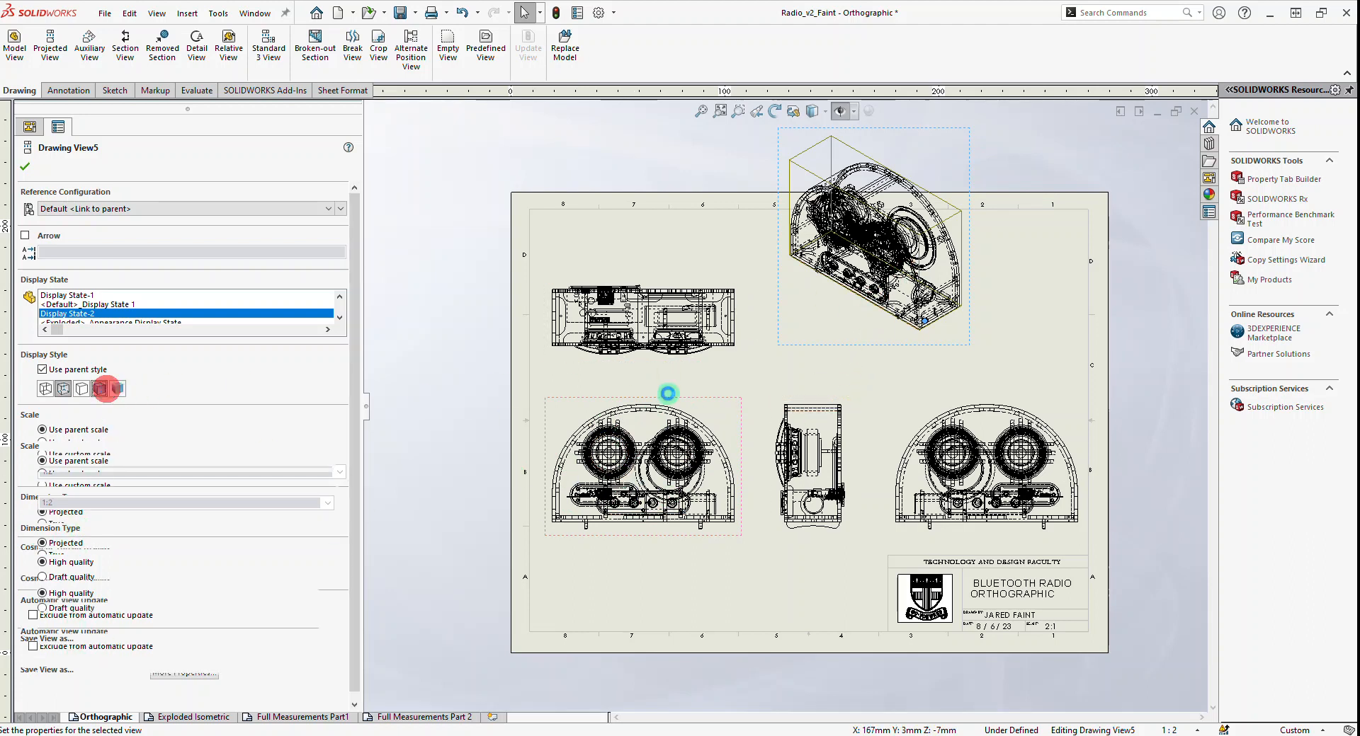
left_click_drag(932, 328, 1020, 386)
left_click(1133, 382)
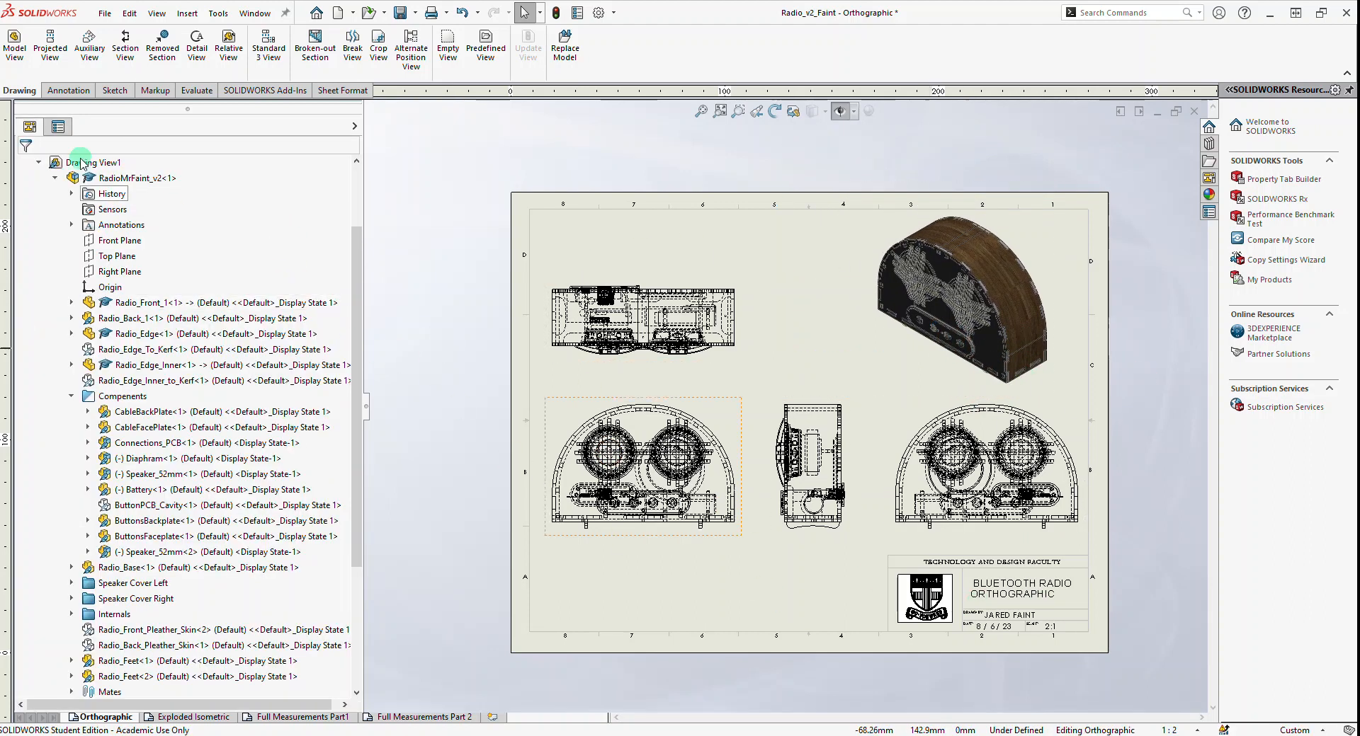
Dimension the radio body's overall height on the front view, placing the dimension to the left of the view
left_click(63, 90)
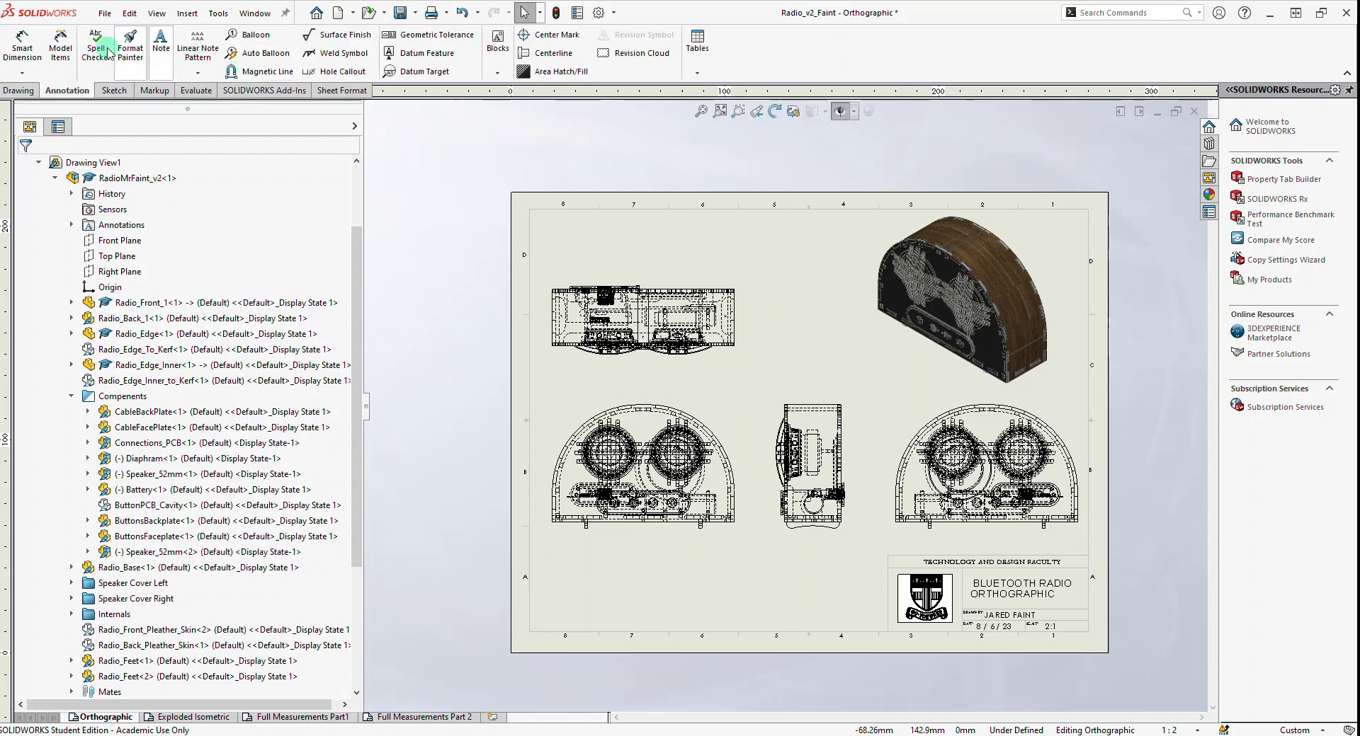
left_click(34, 53)
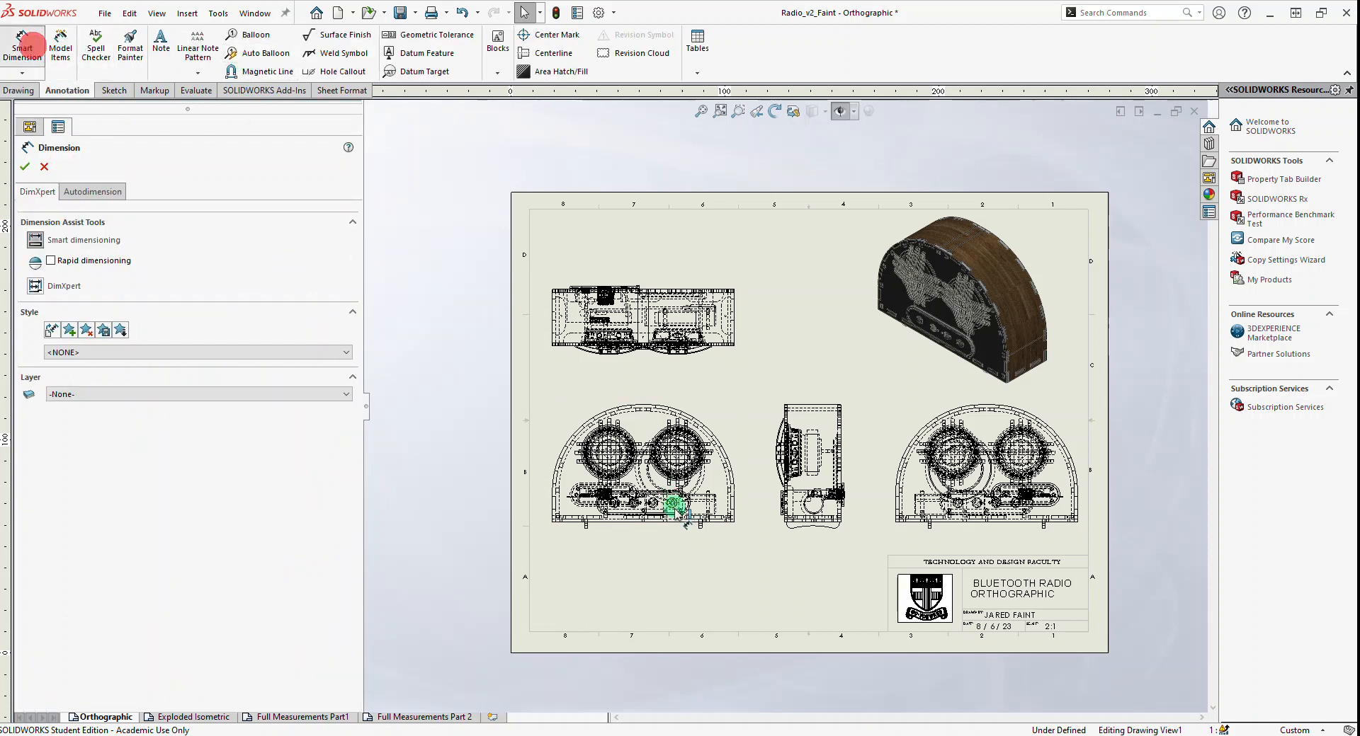
left_click(617, 524)
left_click(644, 405)
left_click(540, 423)
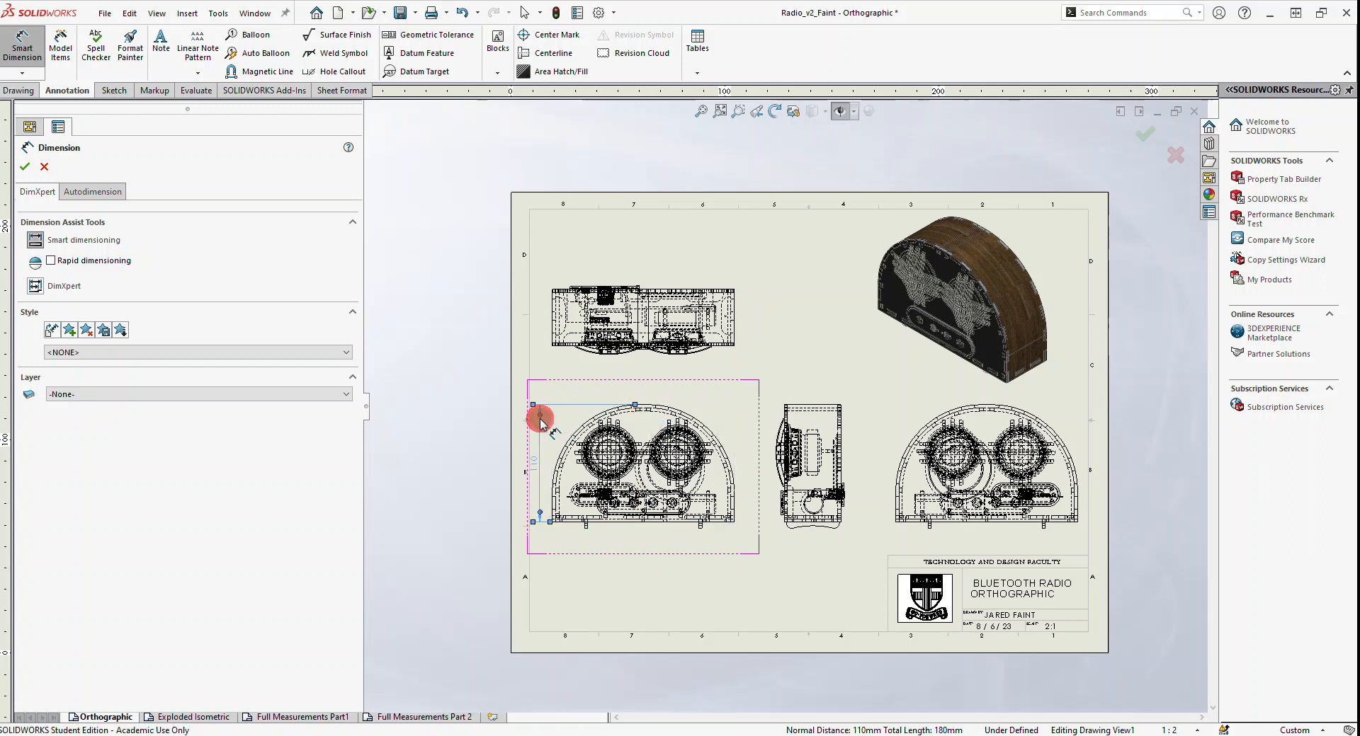
Dimension the radio body's depth on the side view, placing the dimension above the view
left_click(781, 416)
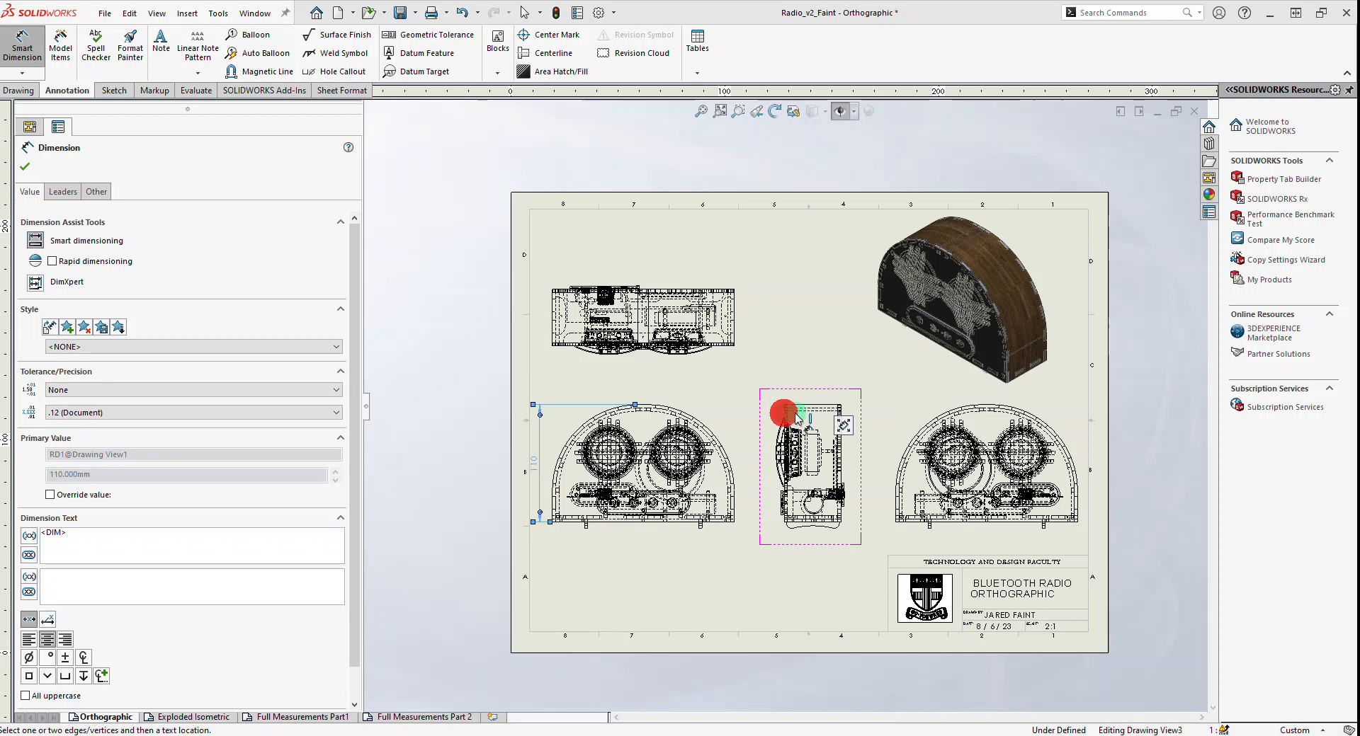
left_click(839, 418)
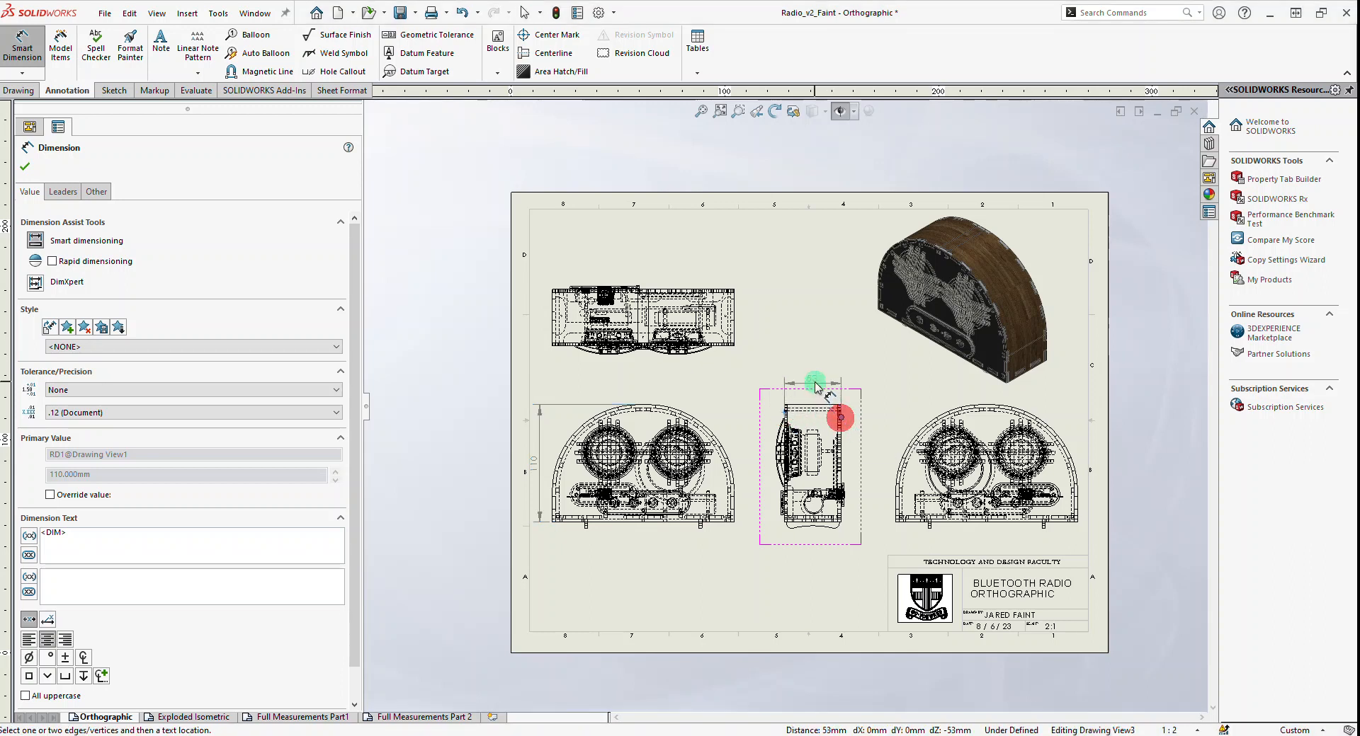
left_click(815, 382)
Dimension the radio's overall width between the two outer edges of the top view, placing the dimension above it
left_click(554, 301)
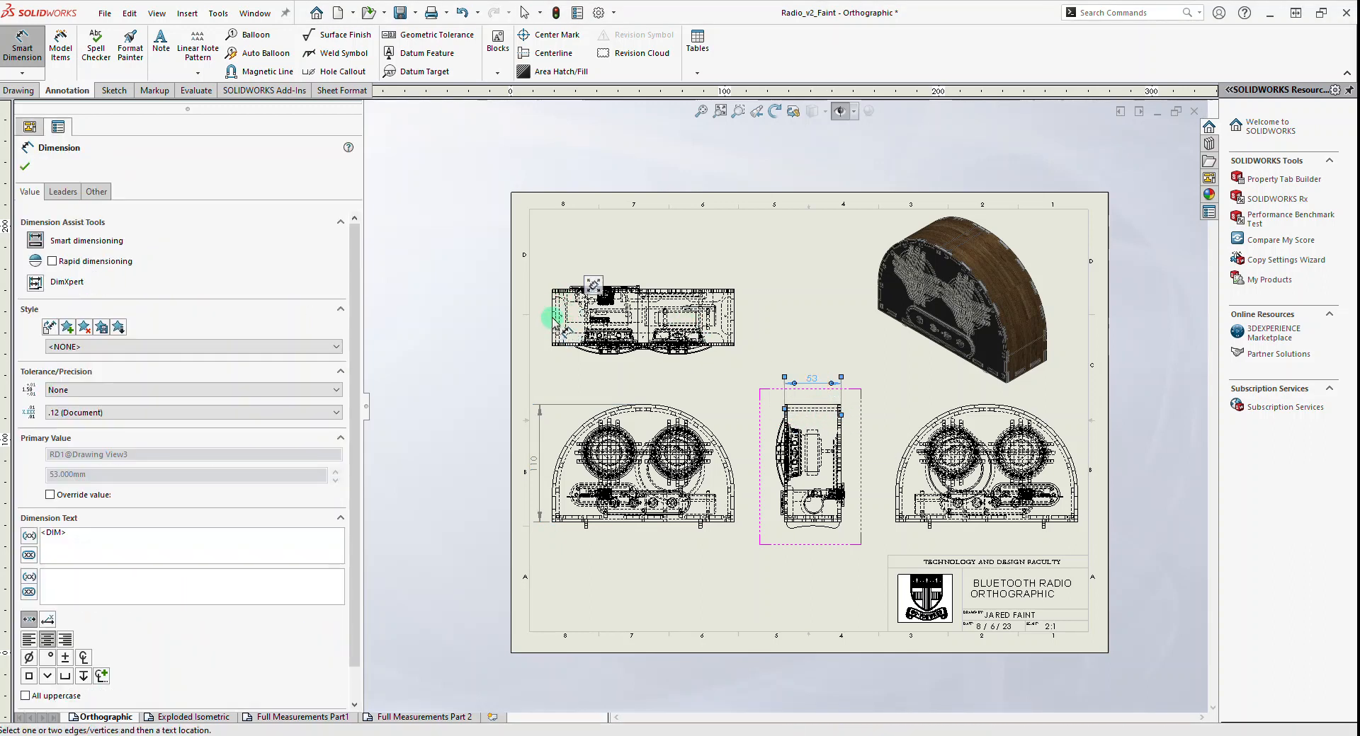
left_click(556, 318)
left_click(551, 312)
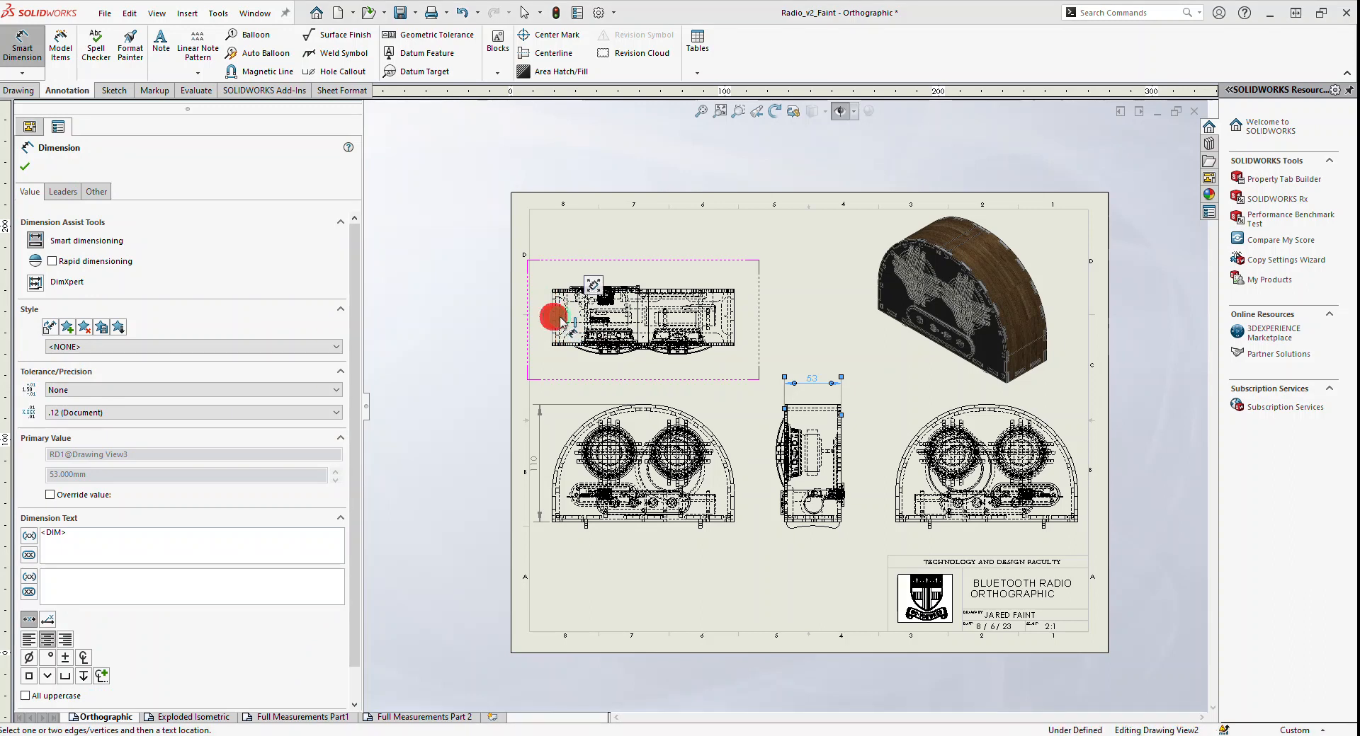
left_click(736, 326)
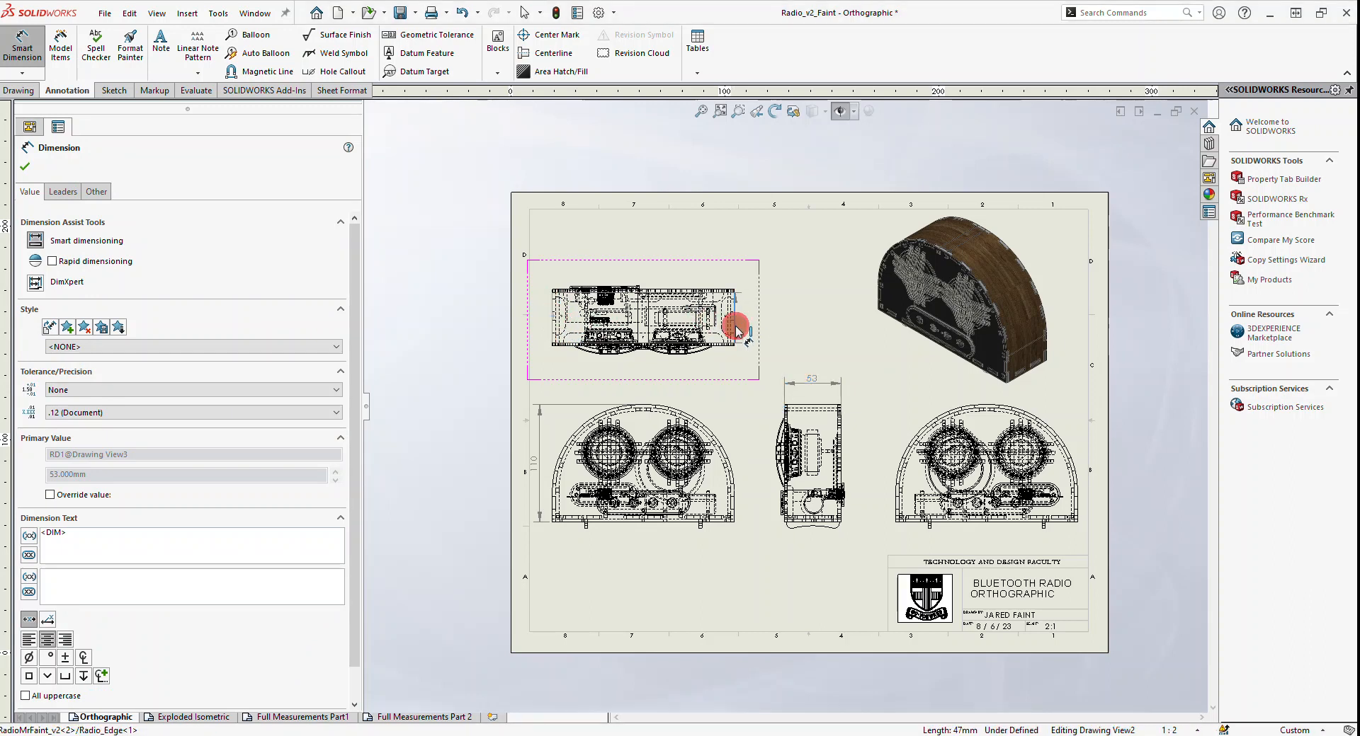
left_click(685, 276)
Add the notes "FRONT VIEW" below the front view and "SIDE VIEW" below the side view
left_click(161, 43)
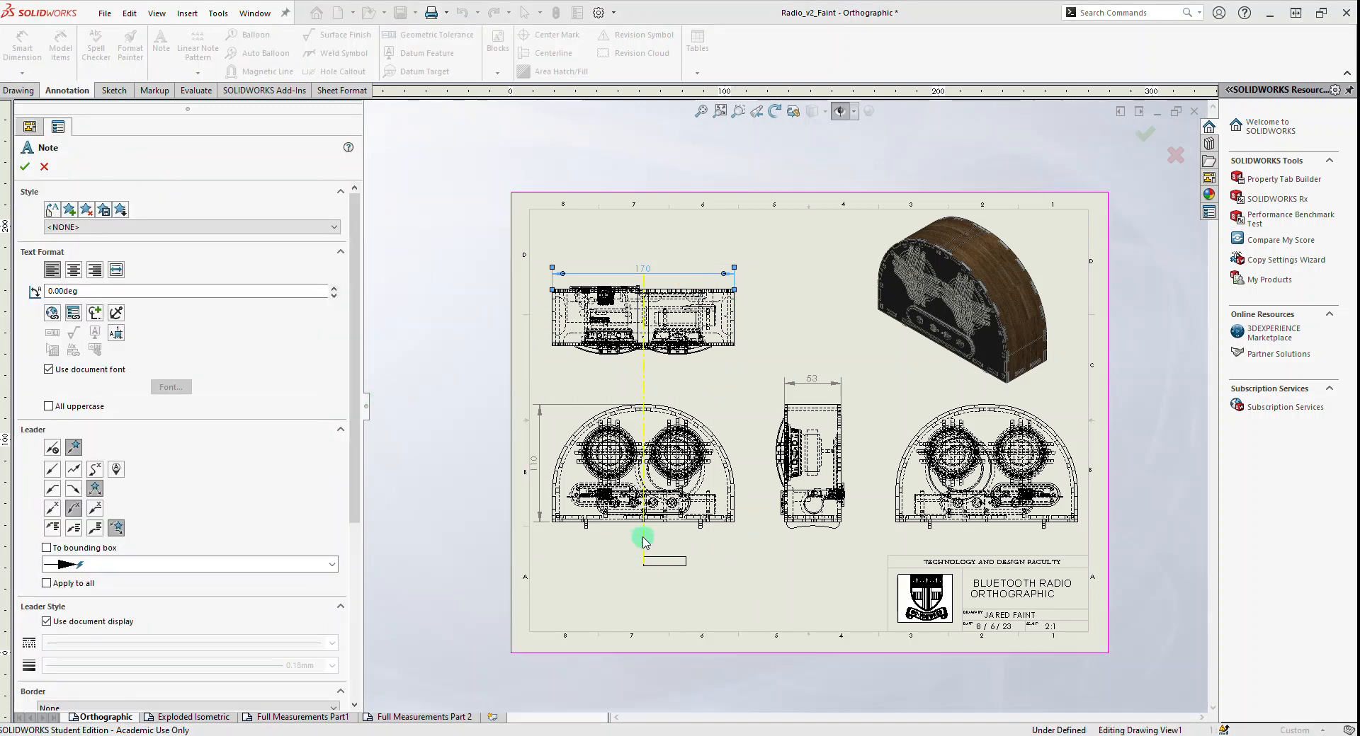
left_click(614, 544)
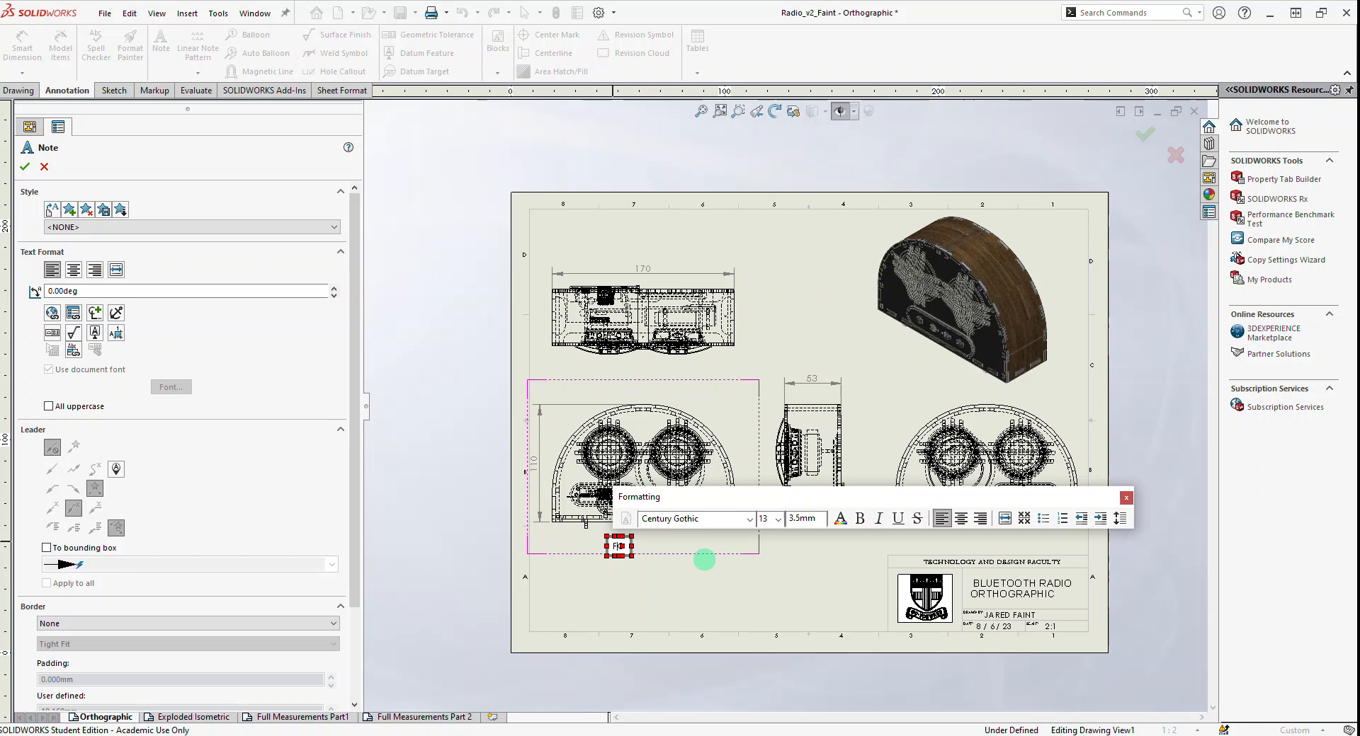
type("FRONT VIEW")
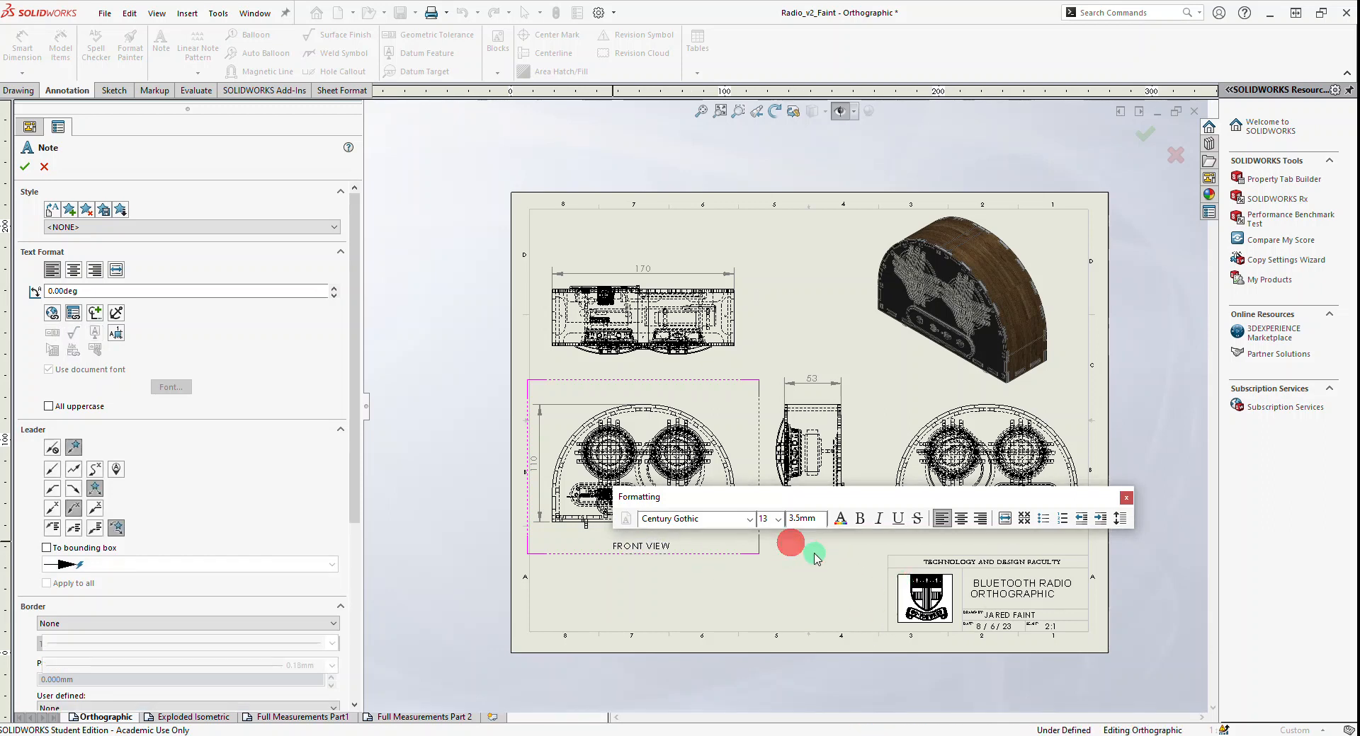
left_click(786, 543)
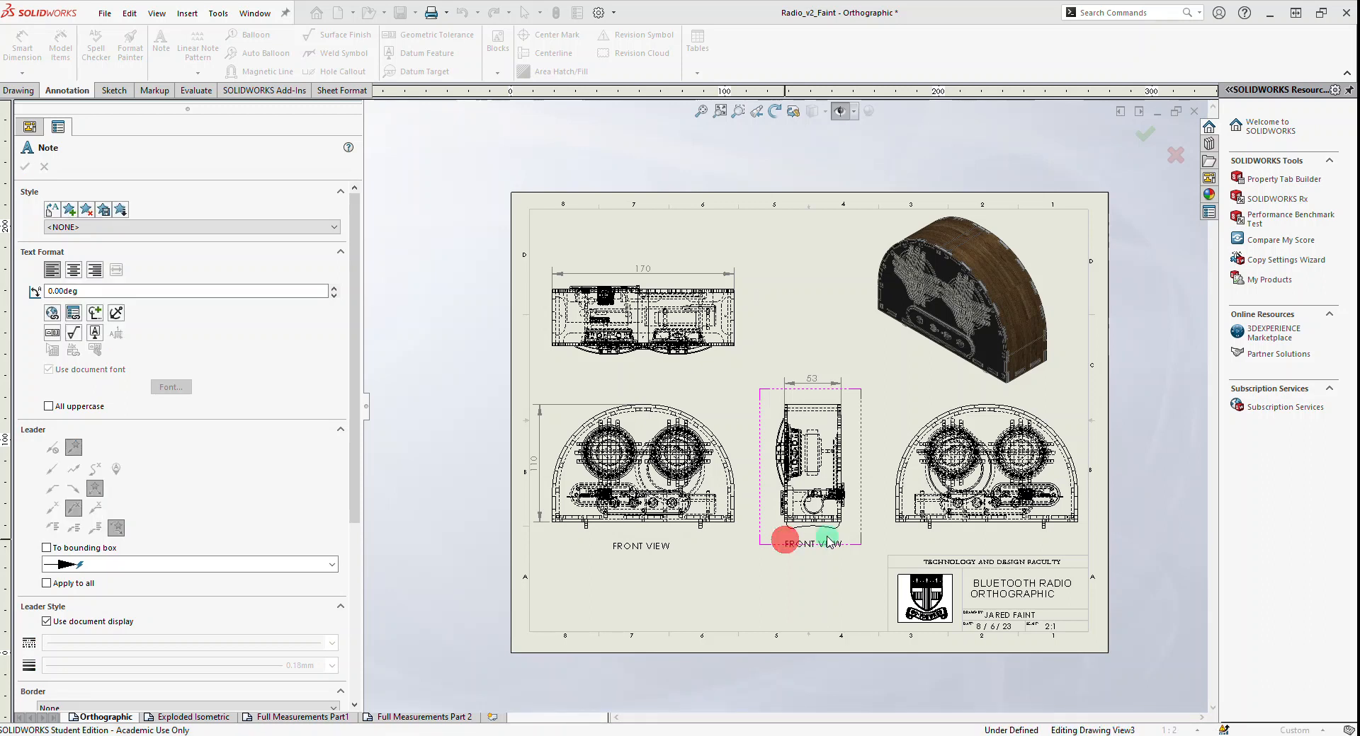
left_click(786, 542)
type("SIDE VIEW")
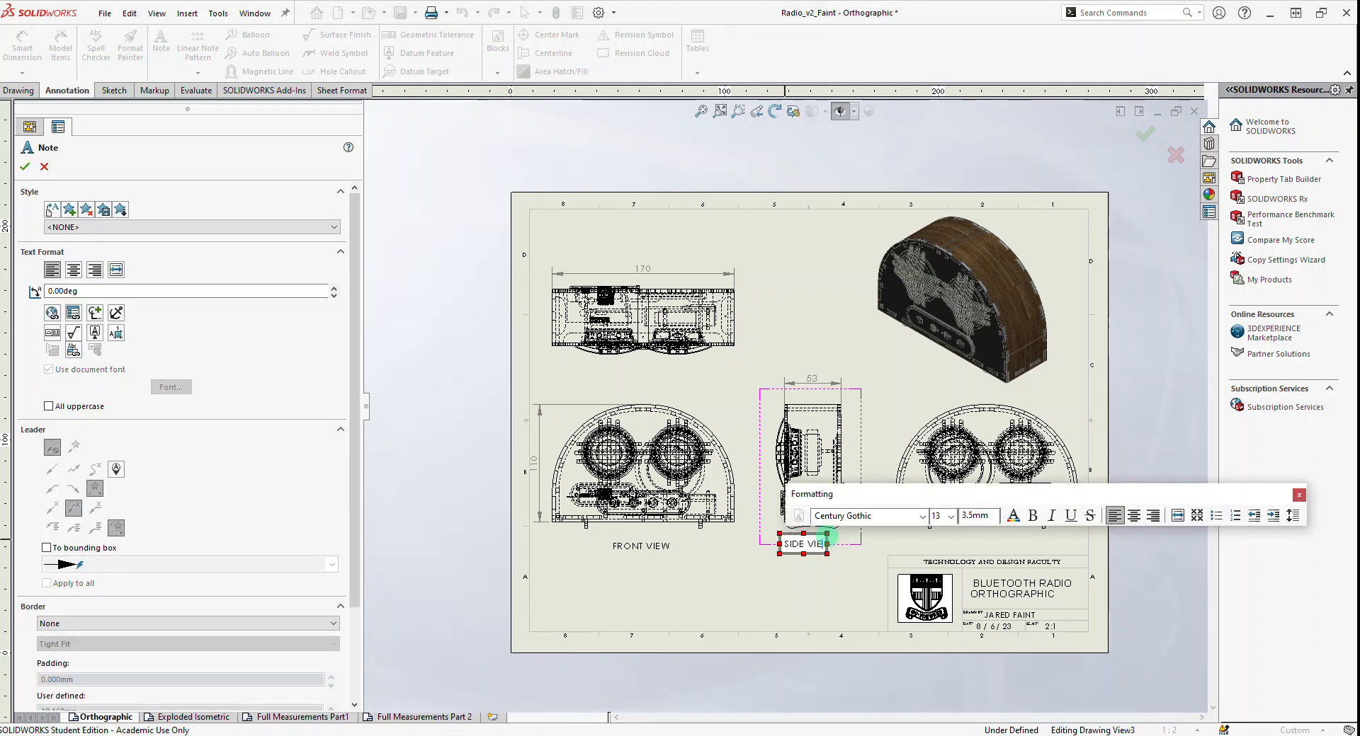
Add the notes "BACK VIEW" below the back view and "TOP VIEW" below the top view, and finish placing notes
left_click(974, 542)
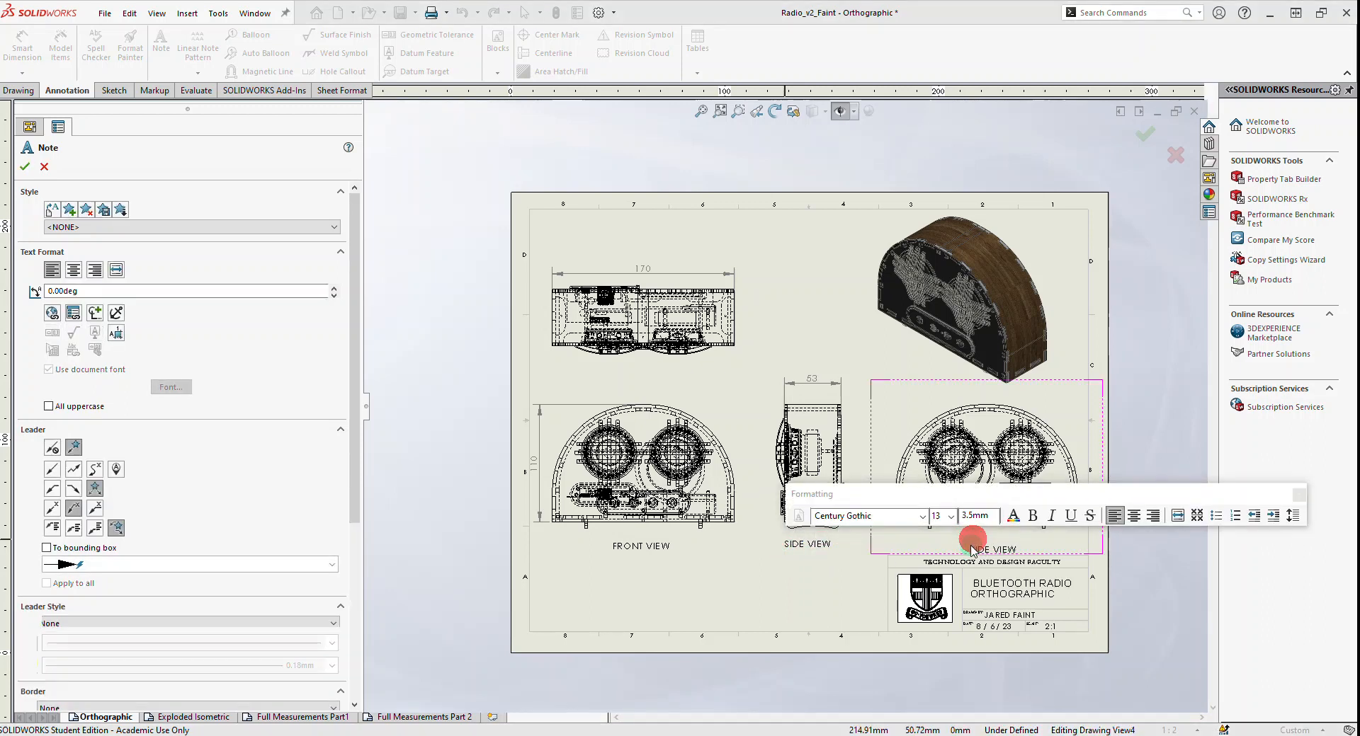
left_click(971, 542)
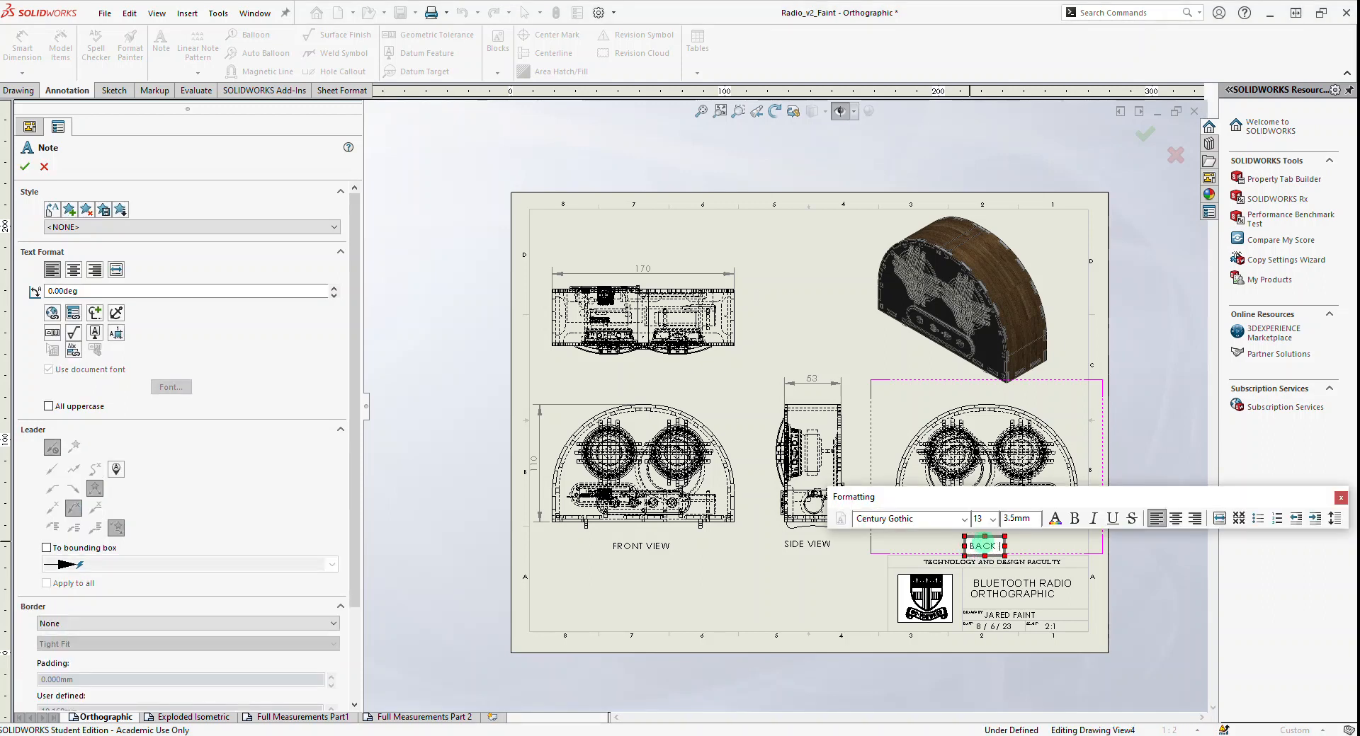
left_click(607, 379)
left_click(623, 373)
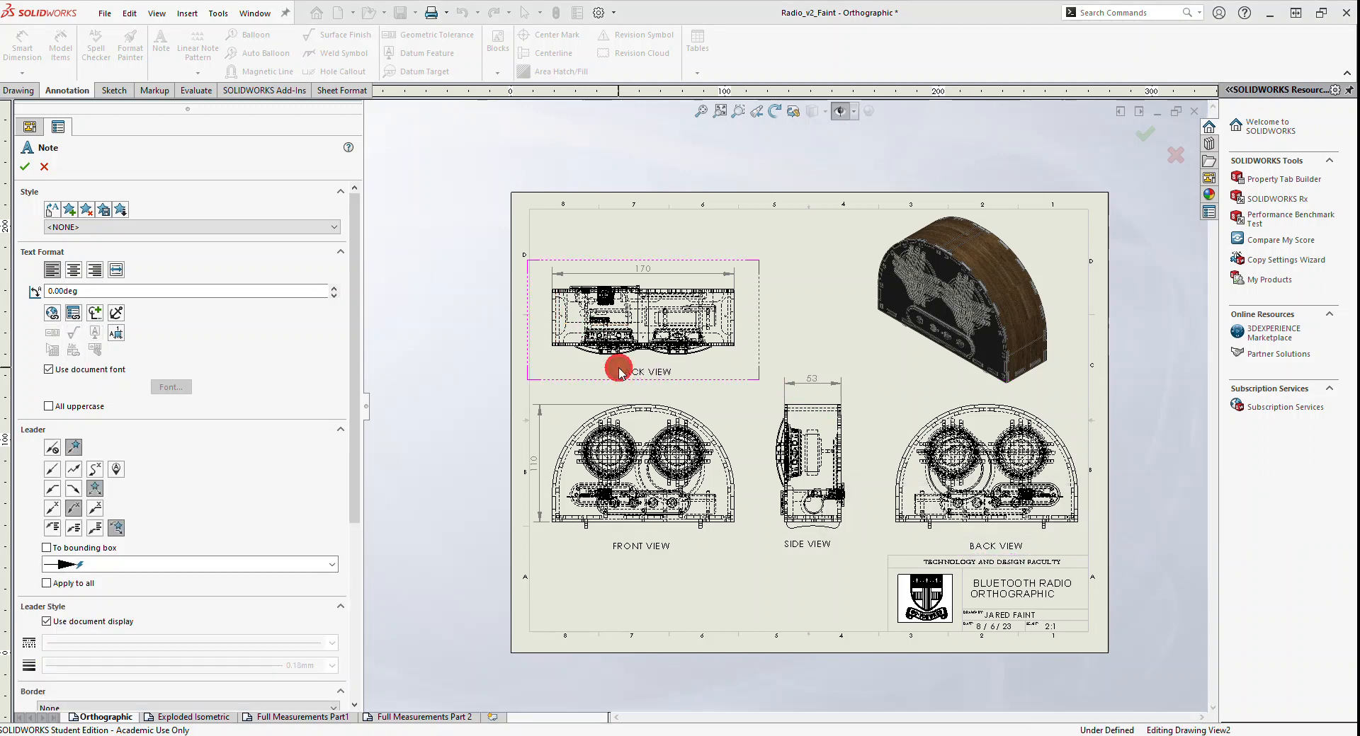
type("TOP VIEW")
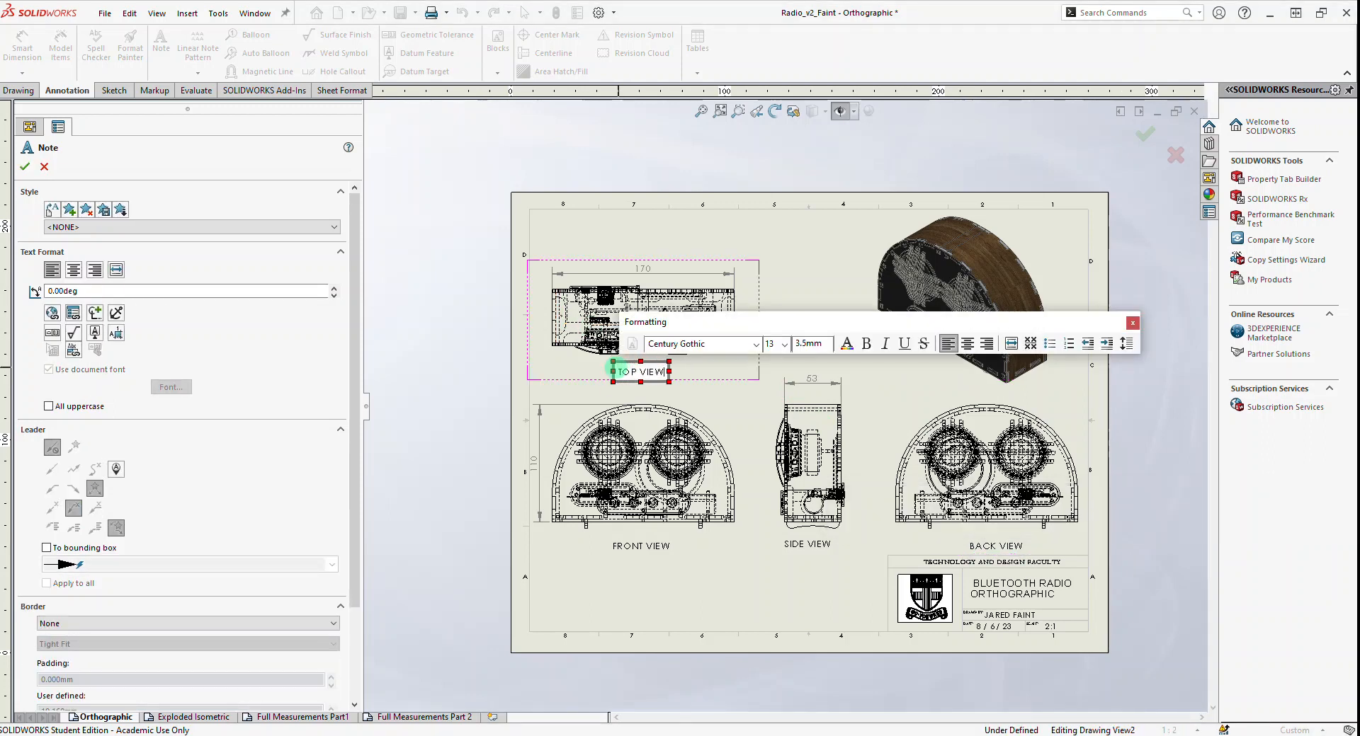
left_click(759, 594)
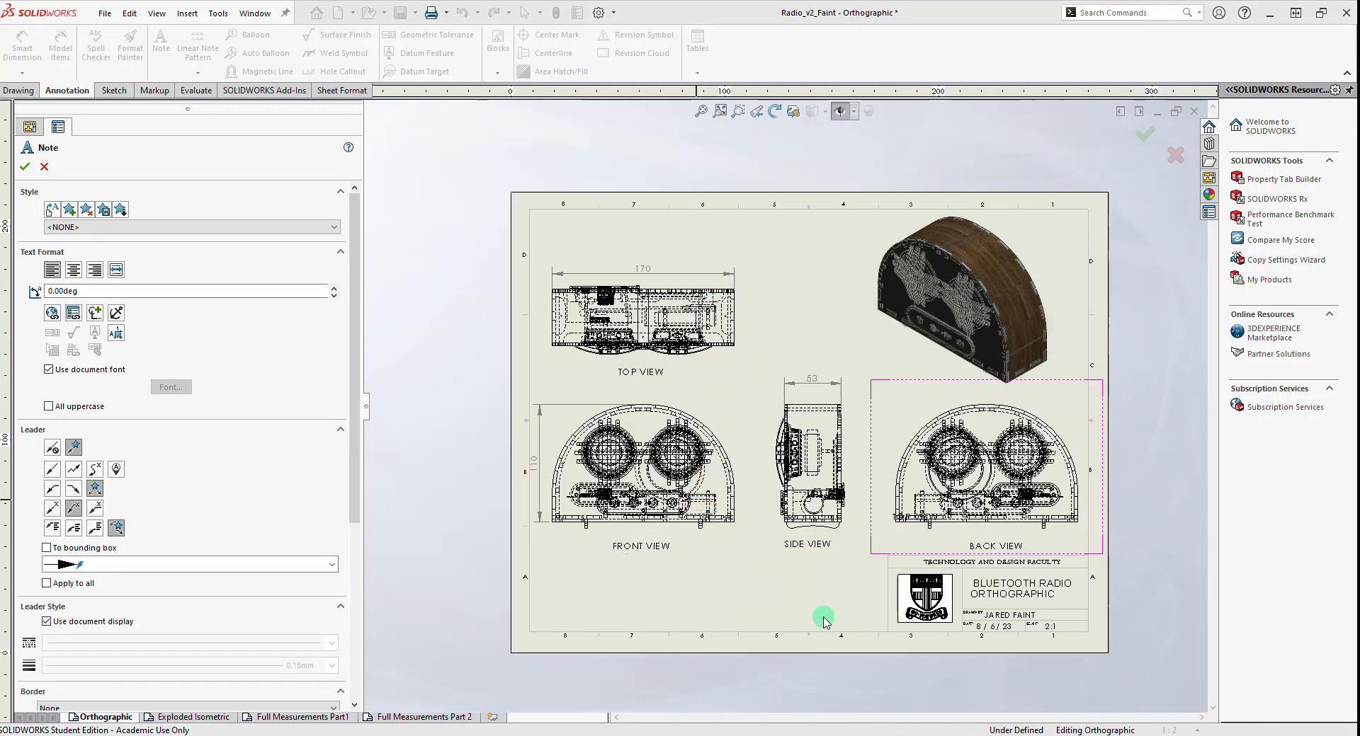
key("Escape")
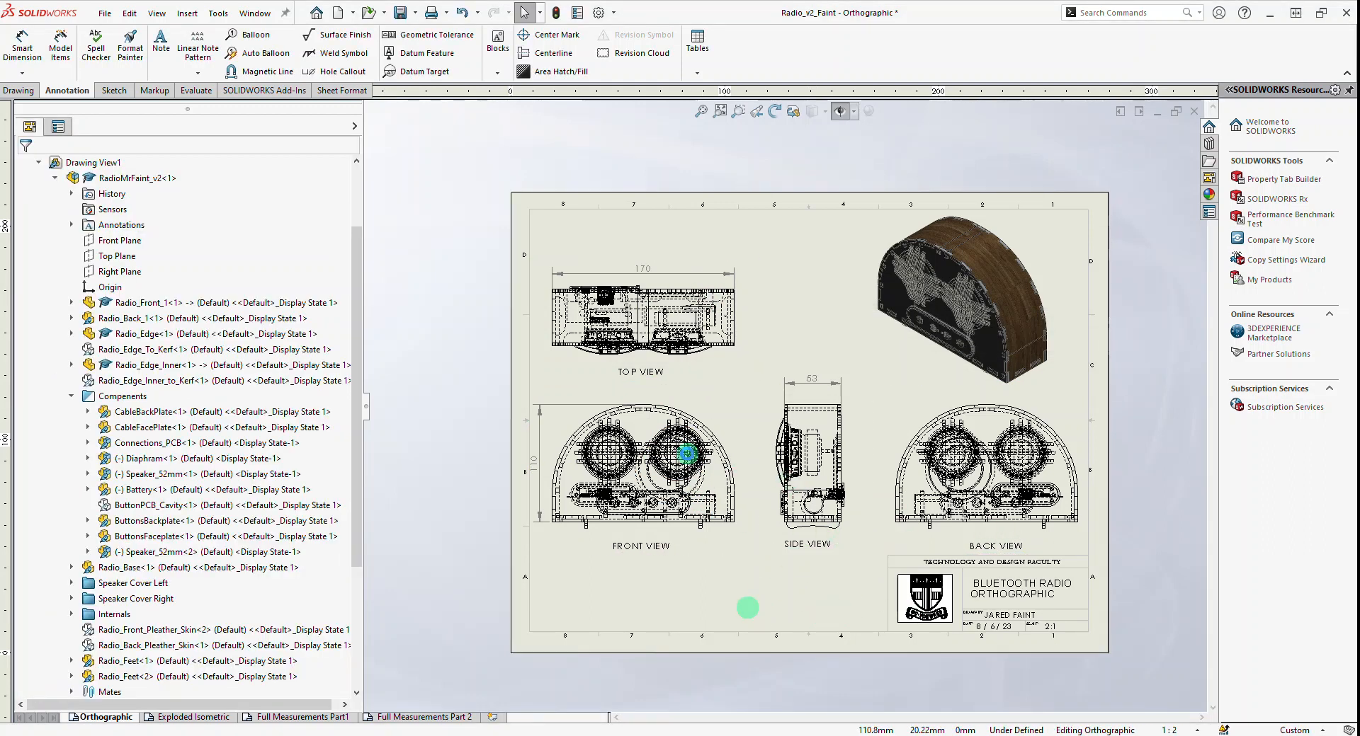
Collapse the radio assembly's components in the feature tree and activate the Exploded Isometric sheet
left_click(56, 180)
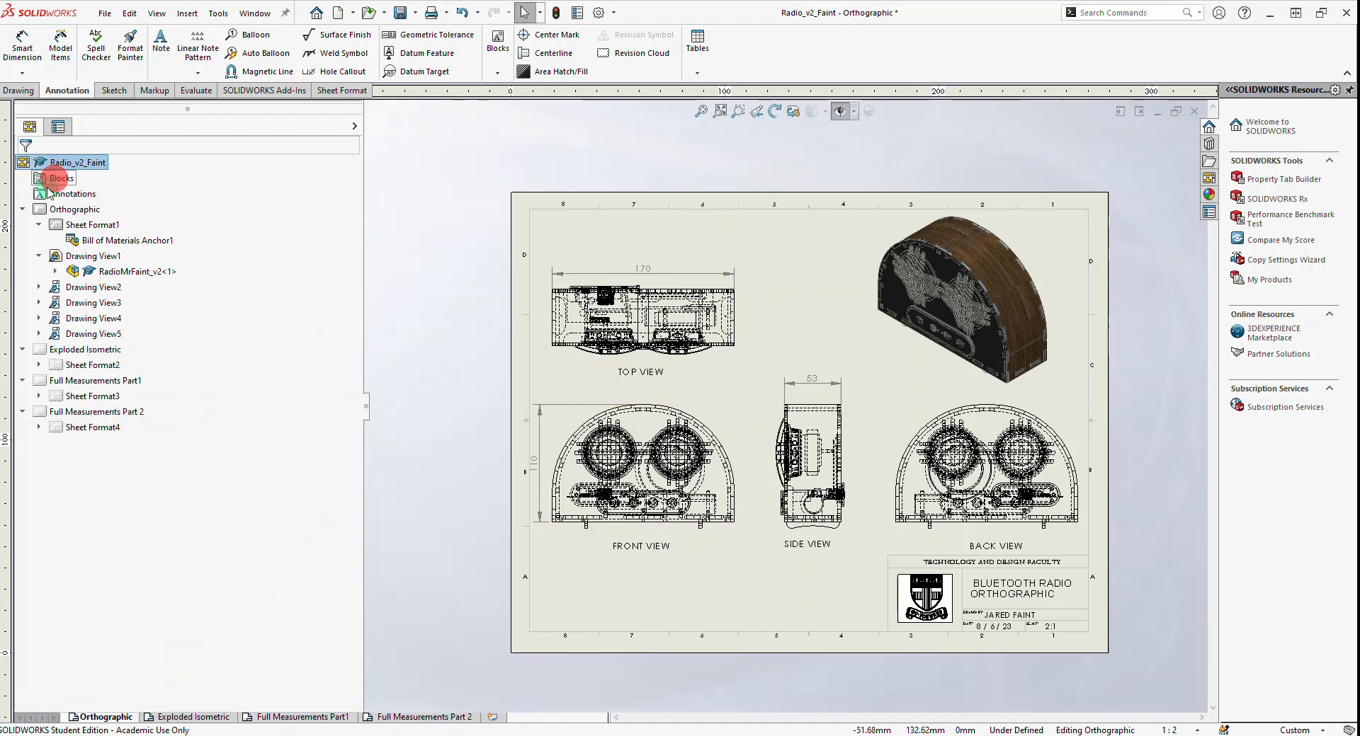
right_click(89, 358)
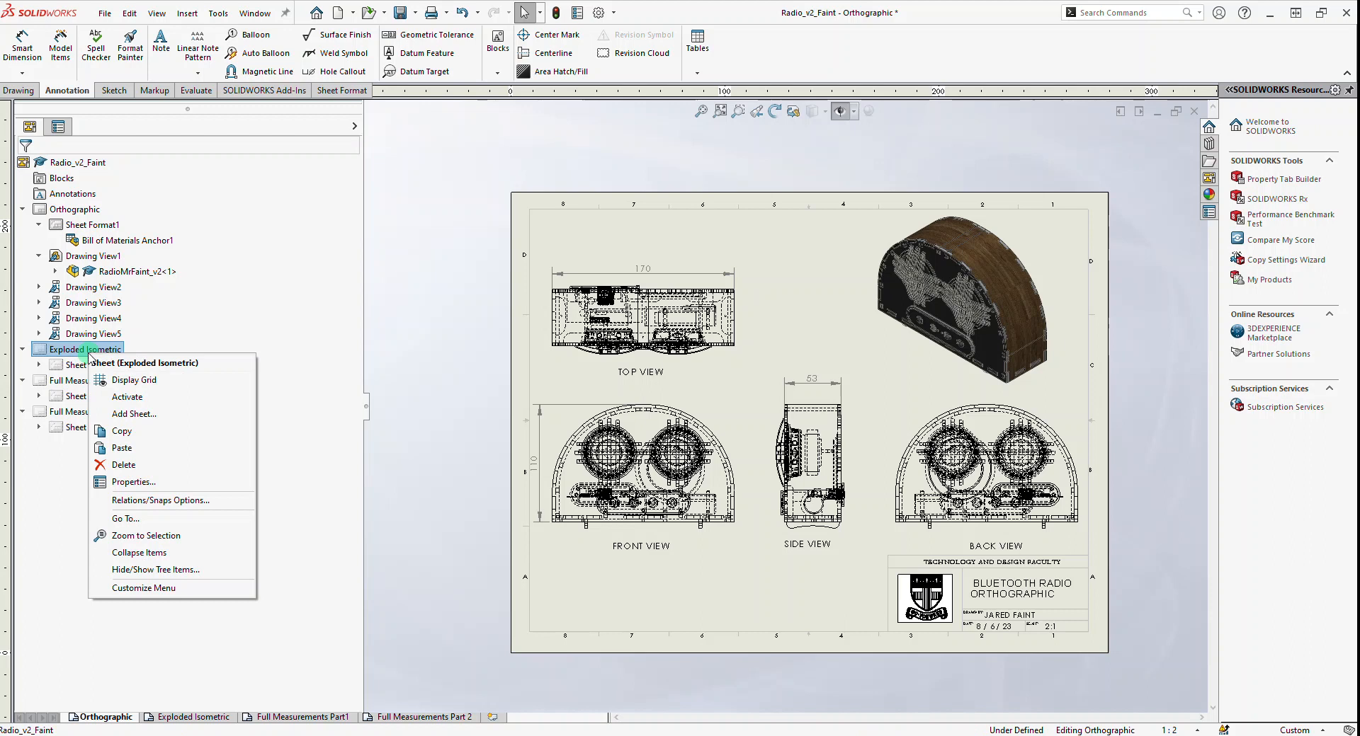
left_click(142, 397)
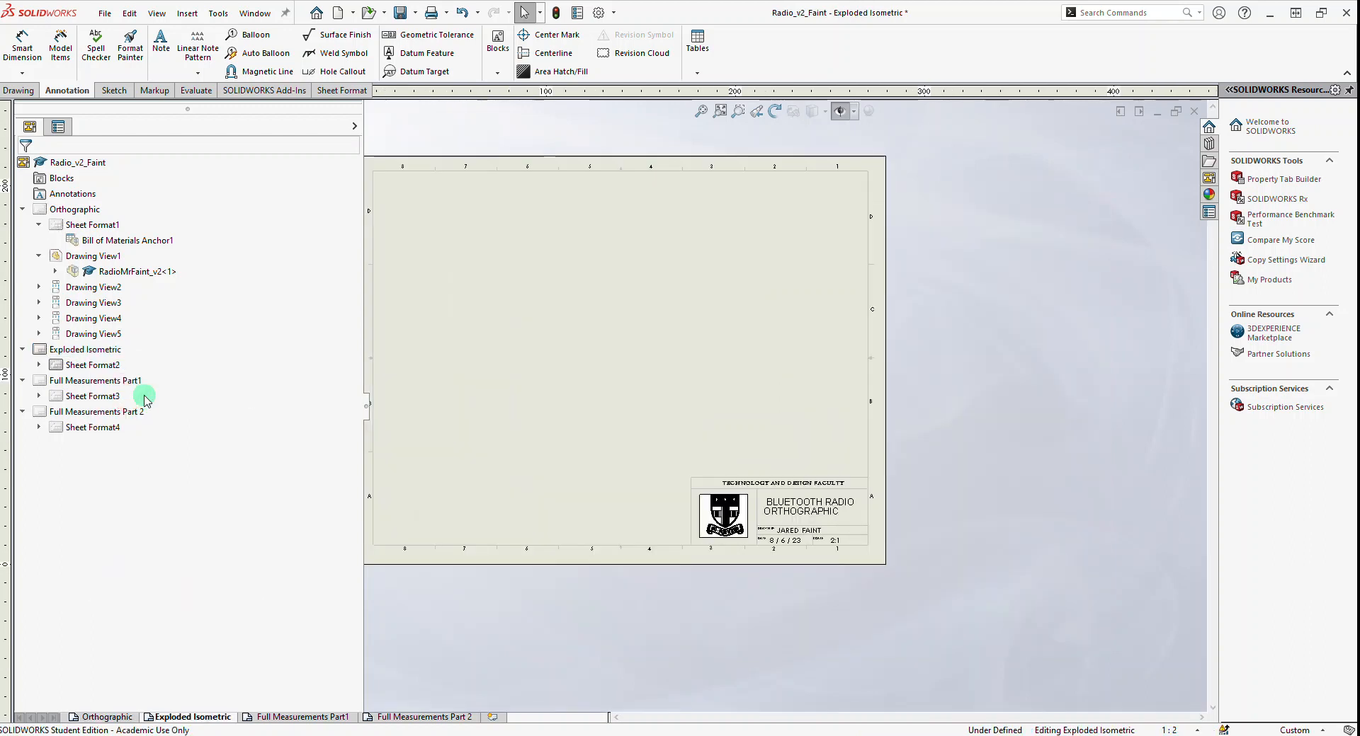
scroll(506, 513, "up", 3)
scroll(588, 394, "down", 6)
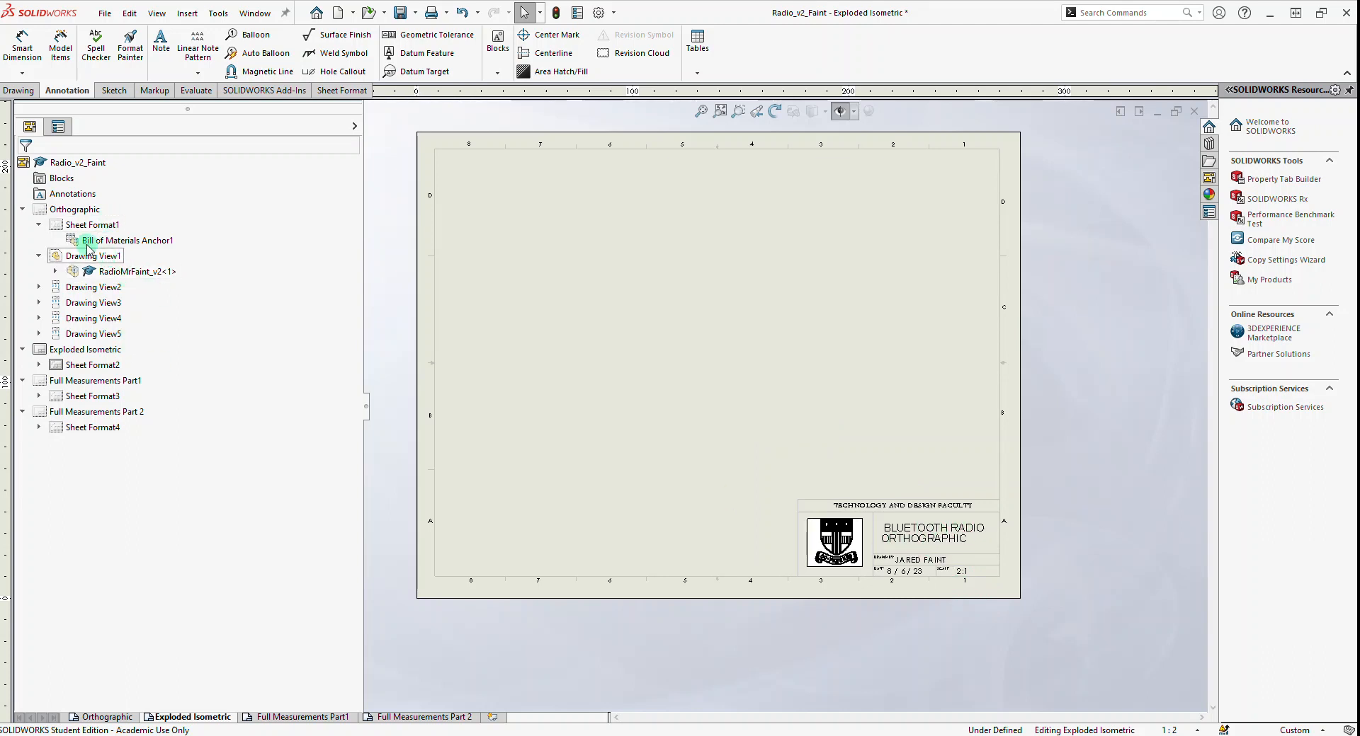
Edit the Exploded Isometric sheet's format and change the second line of the title block's drawing title to "EXPLODED ISOMETRIC"
right_click(103, 374)
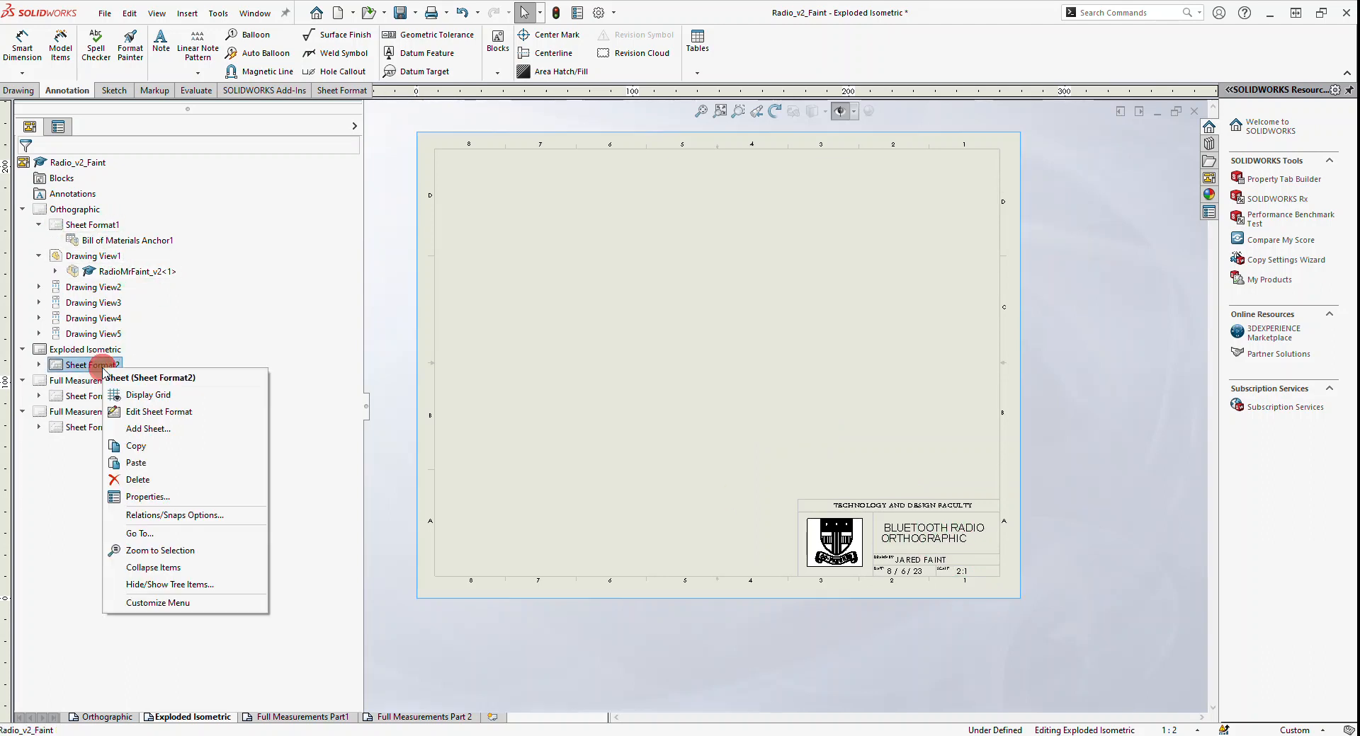
left_click(151, 411)
left_click(929, 540)
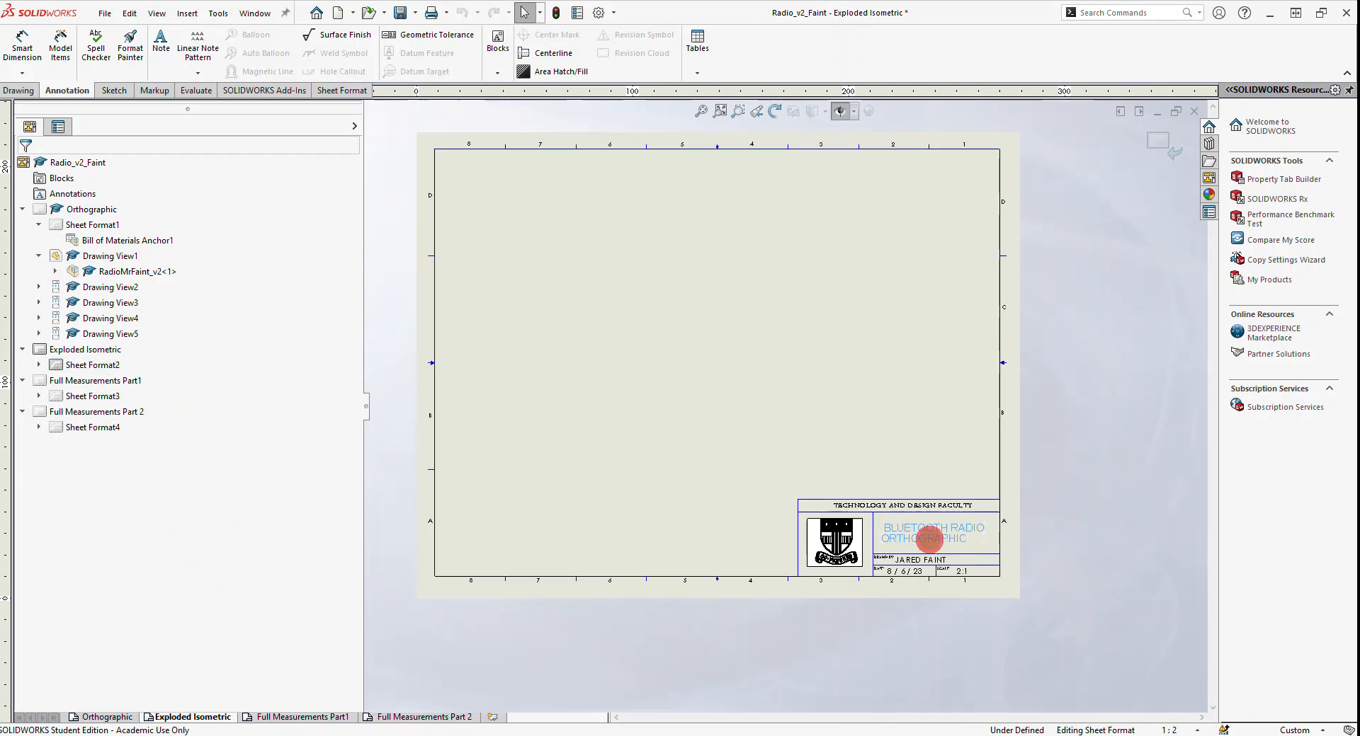
double_click(929, 540)
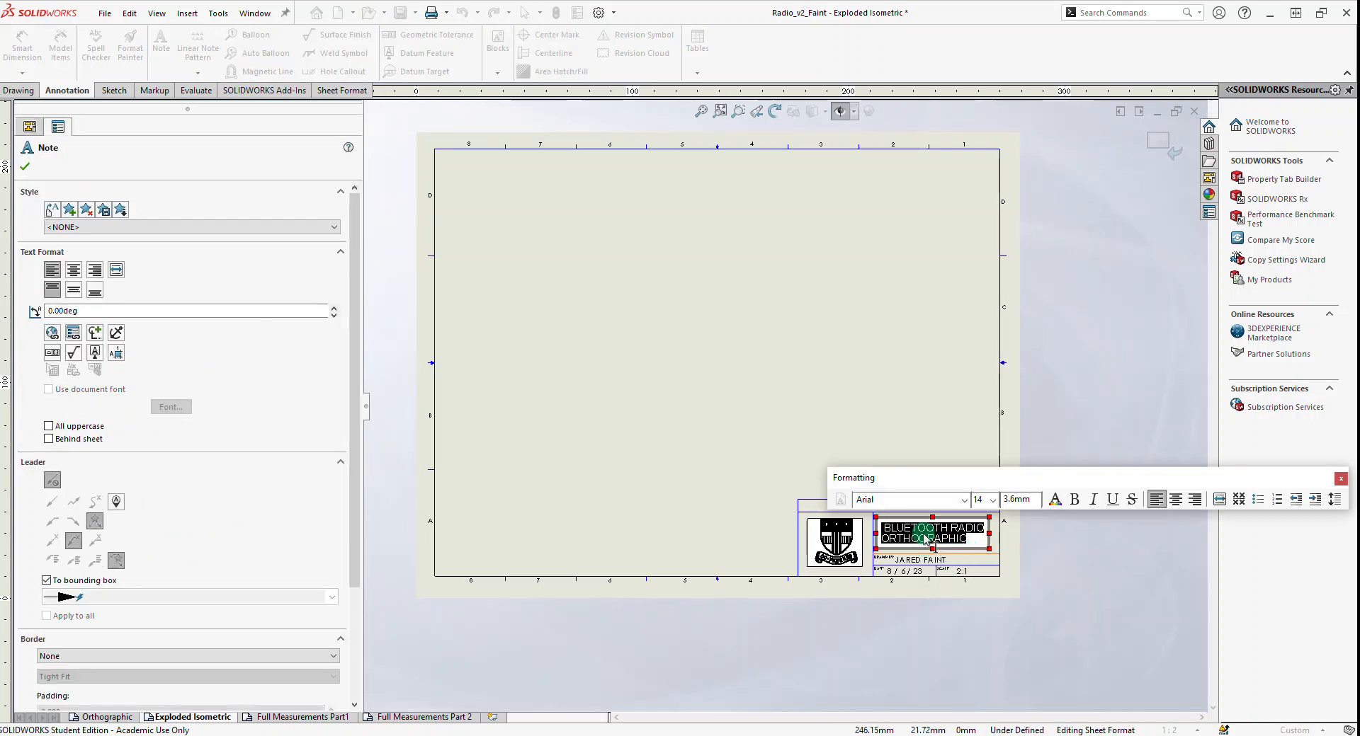
left_click_drag(925, 540, 962, 545)
type("eX")
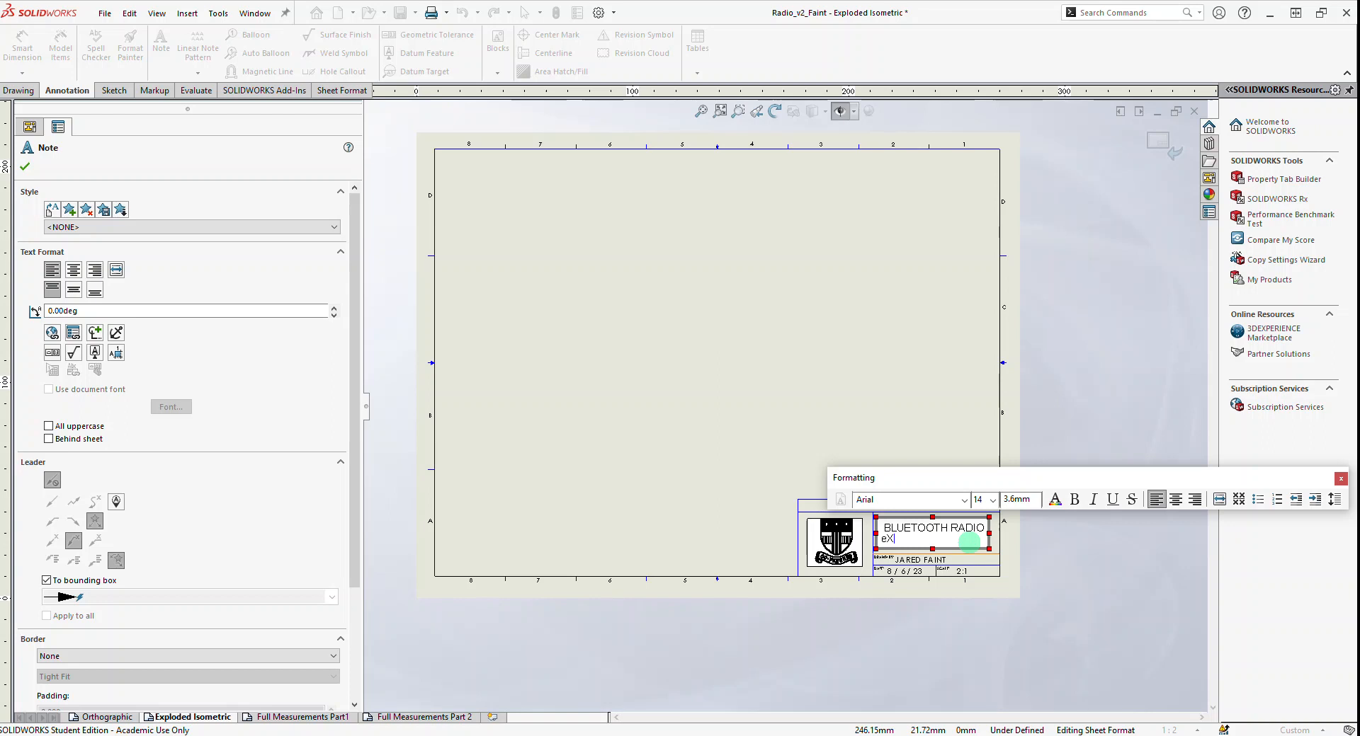
type("XPLODED ISOMETIC")
key("BackSpace")
key("BackSpace")
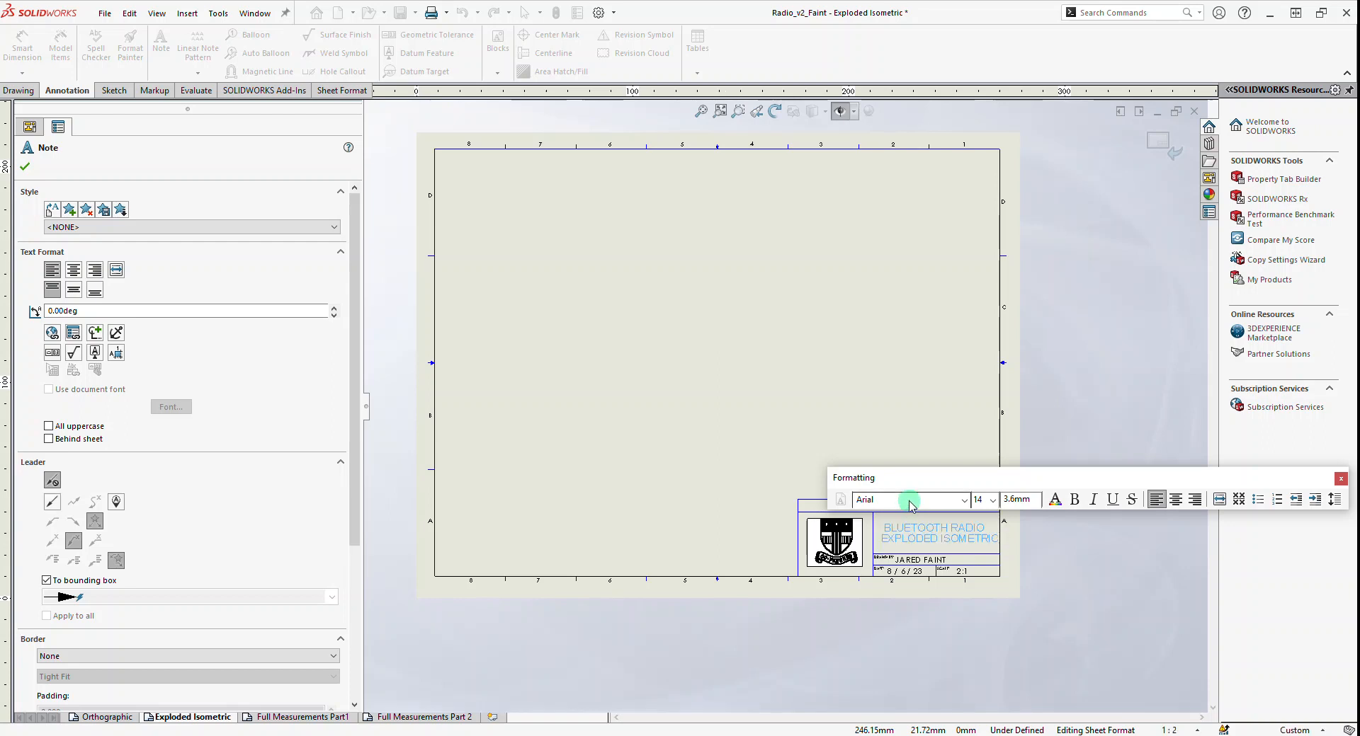
left_click(814, 352)
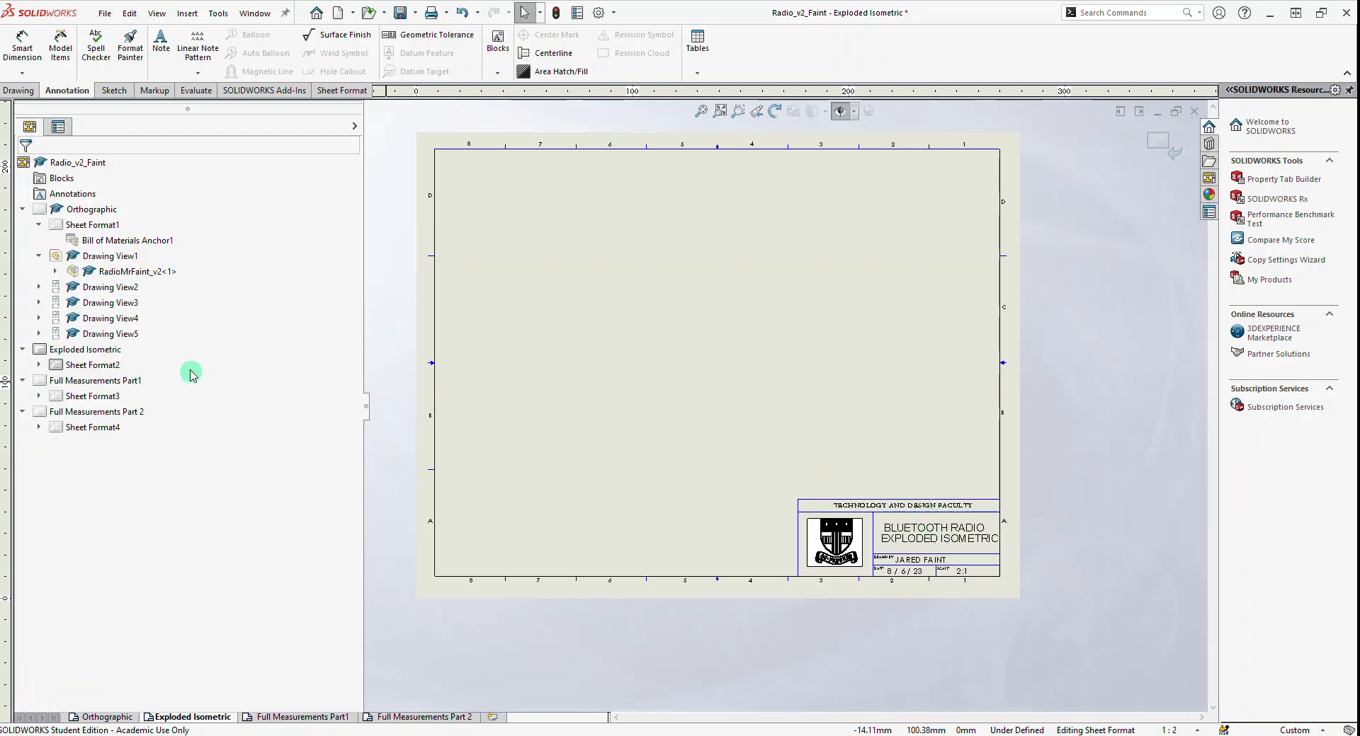
Leave sheet format editing and place a model view of the radio assembly near the centre of the Exploded Isometric sheet
left_click(1160, 151)
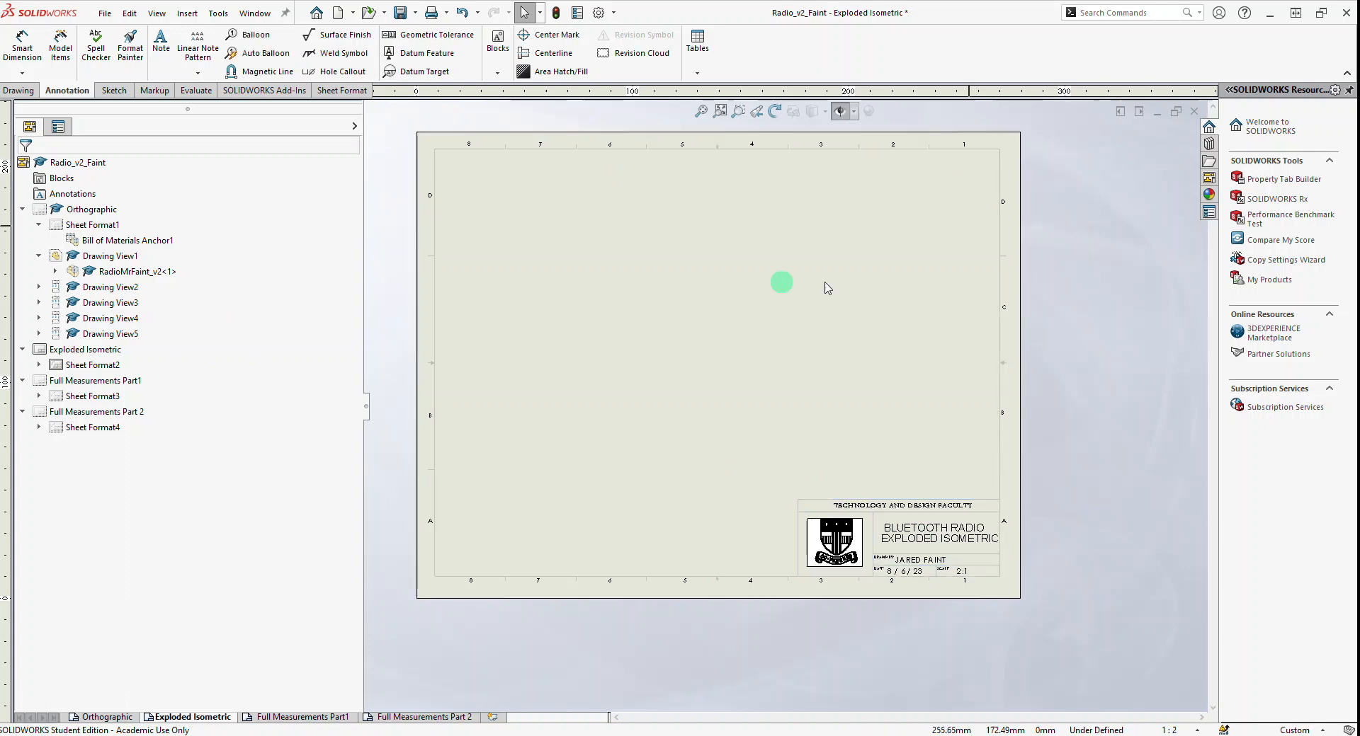
left_click(22, 90)
left_click(16, 54)
left_click(102, 272)
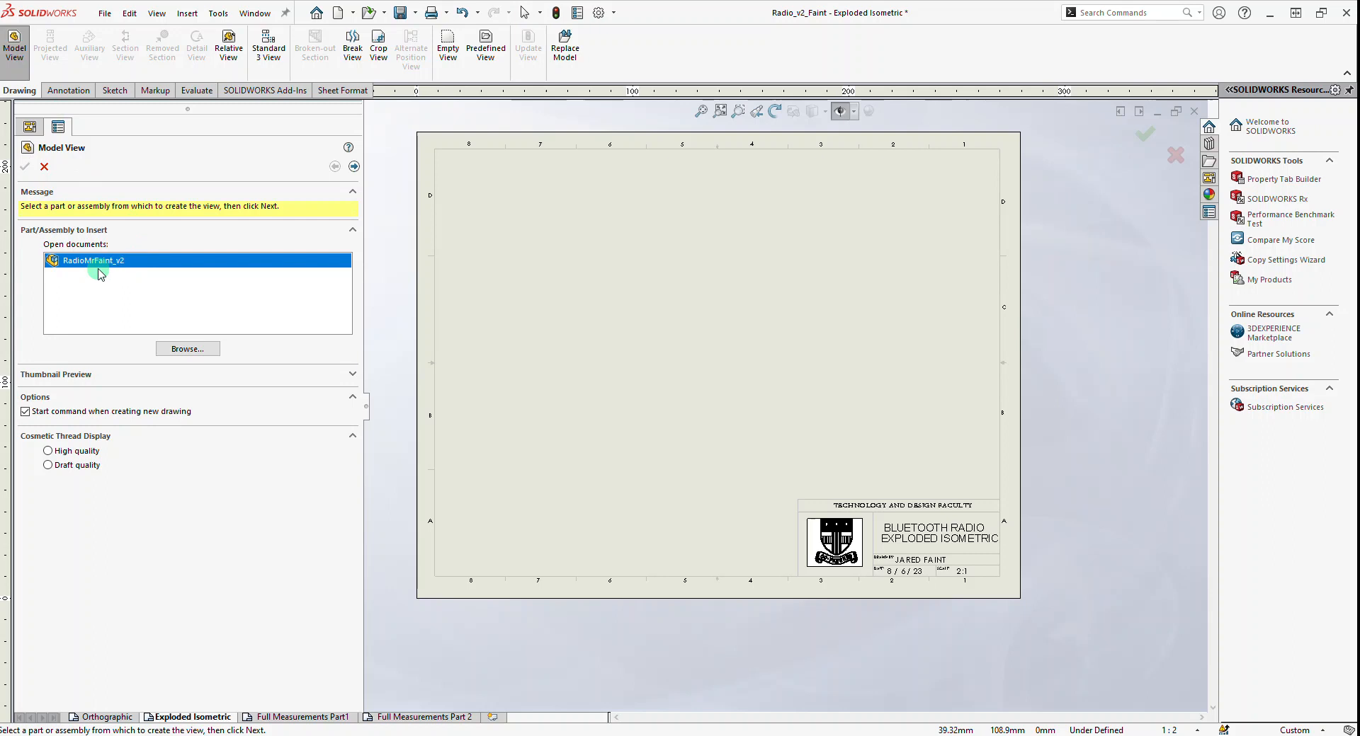
left_click(92, 260)
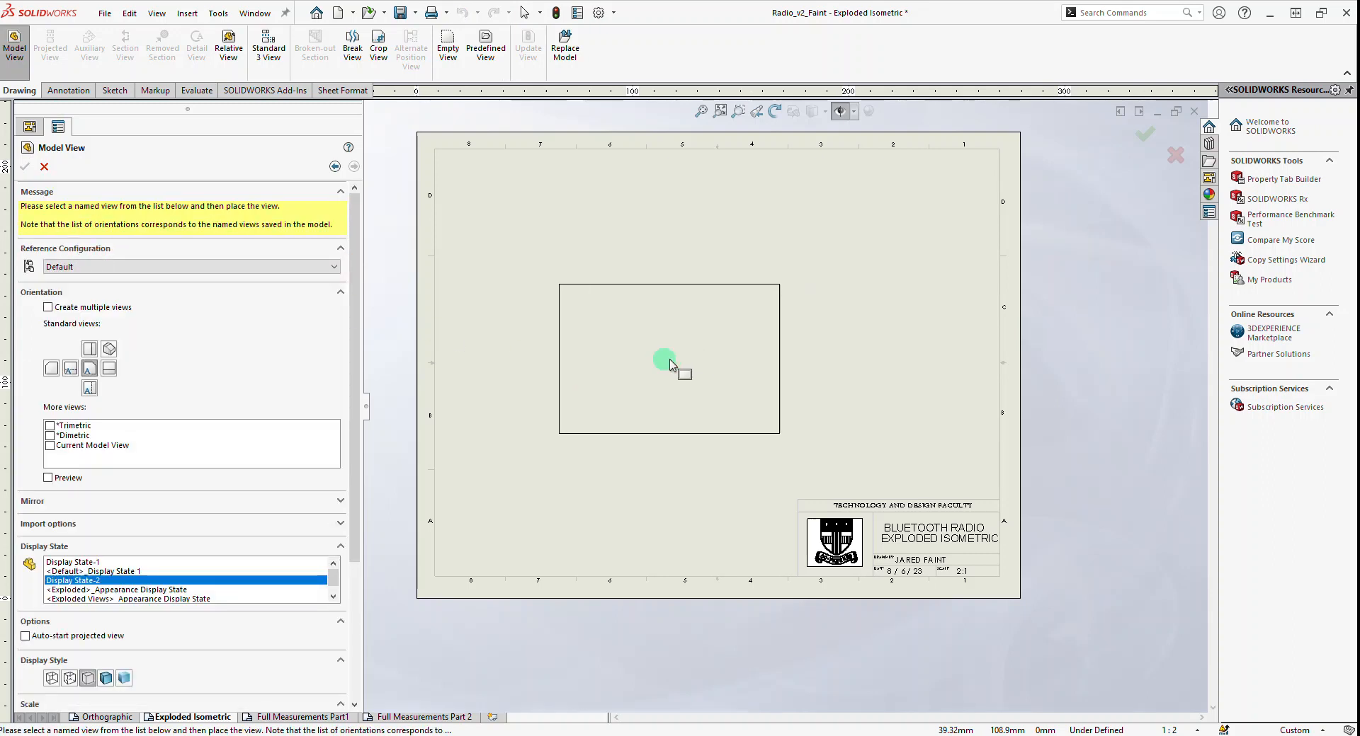
left_click(704, 375)
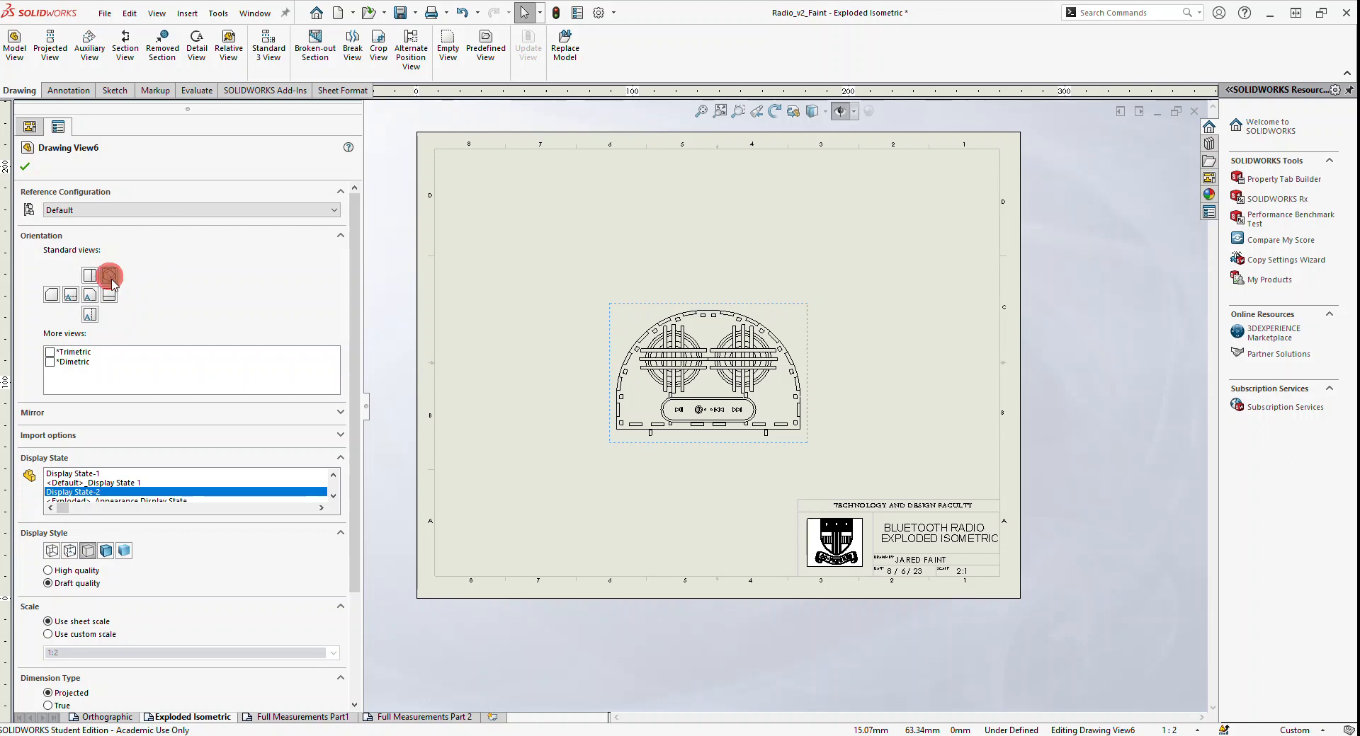
Set the radio view to isometric orientation, Shaded With Edges display and the Exploded Views configuration
left_click(110, 278)
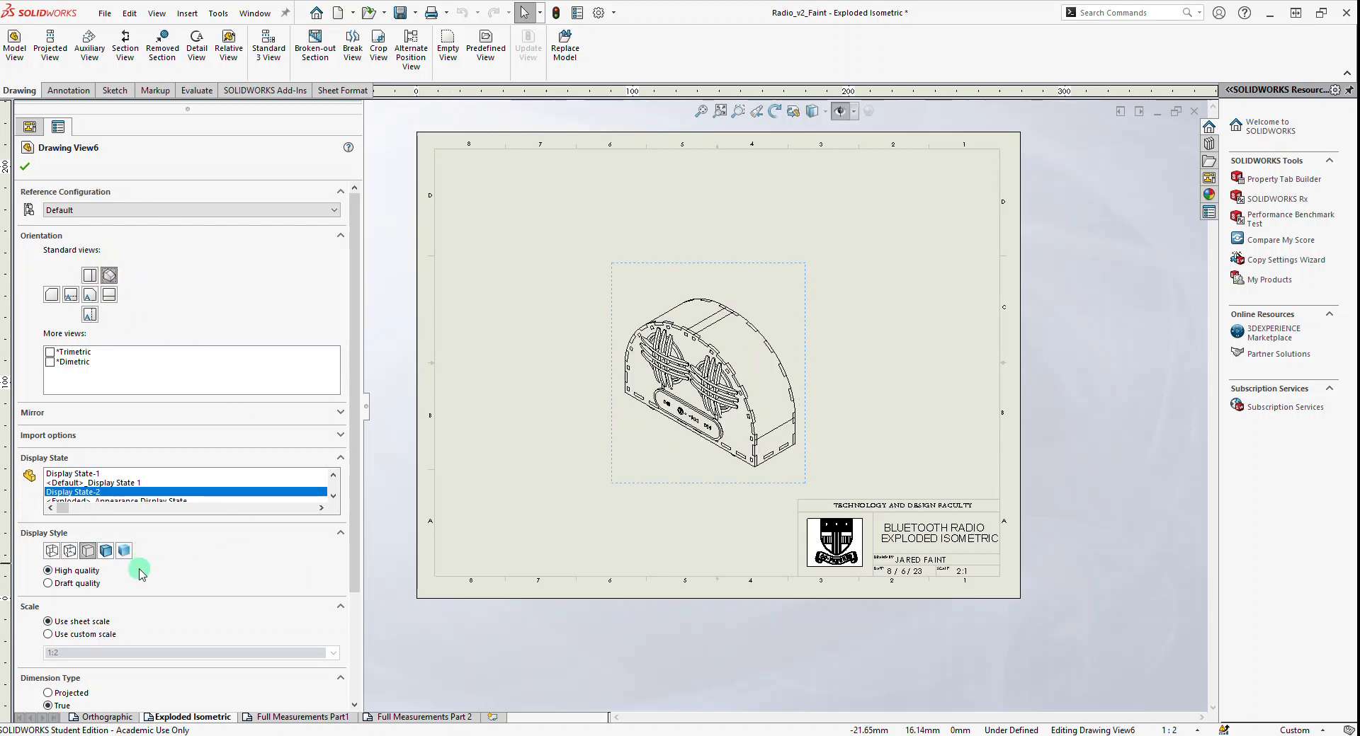
left_click(111, 550)
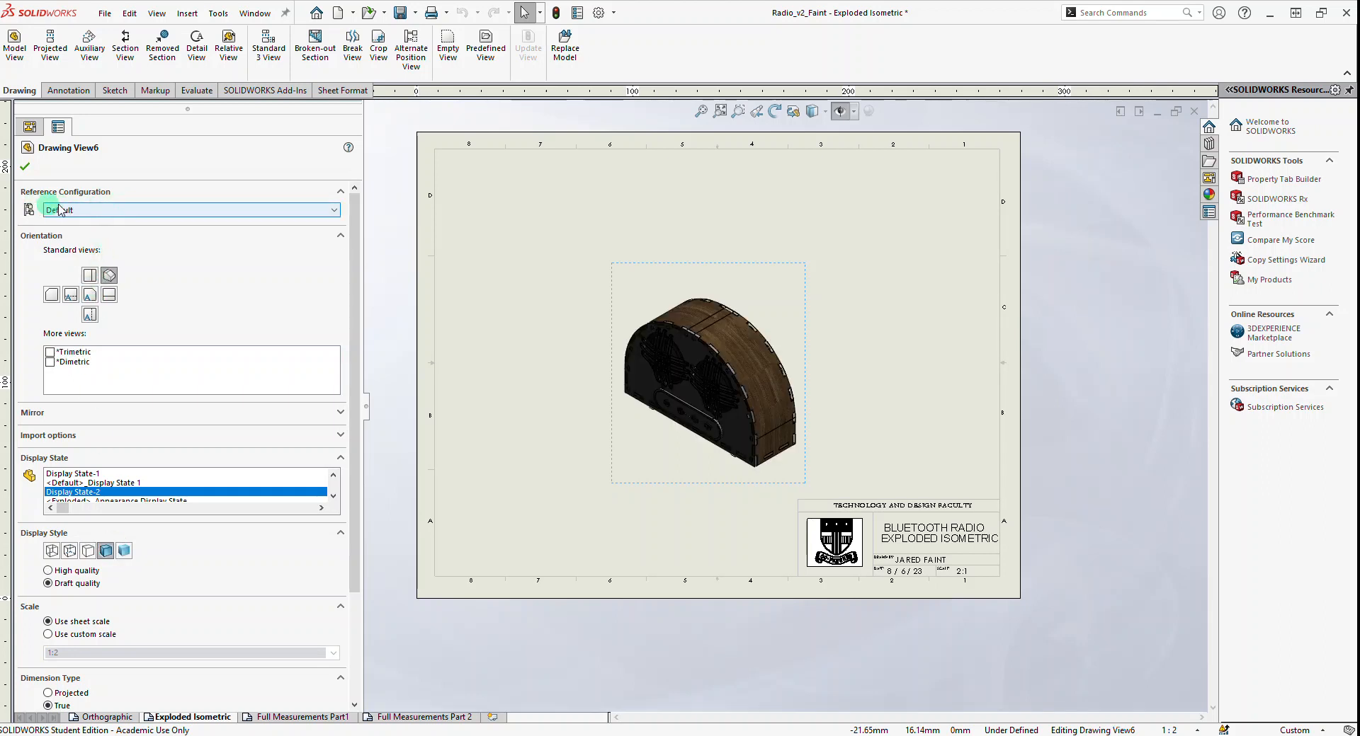
left_click(83, 210)
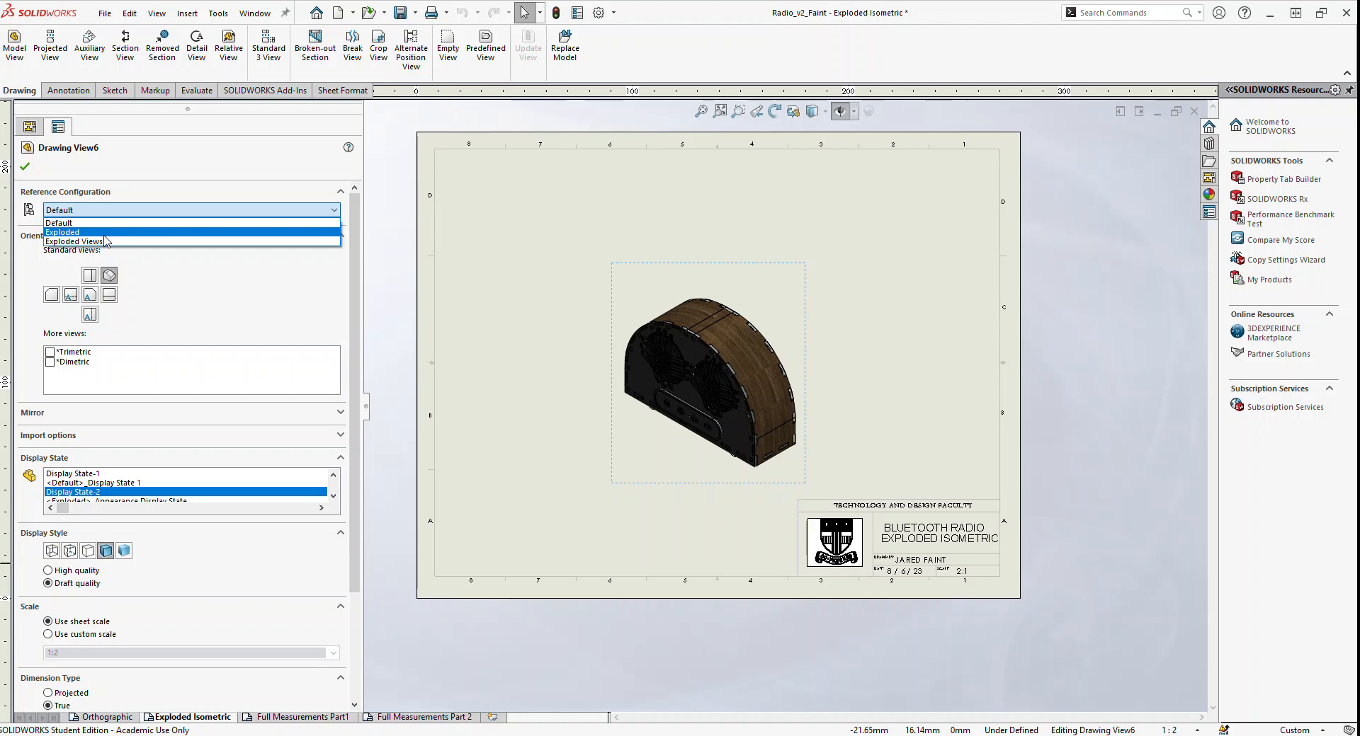
left_click(97, 243)
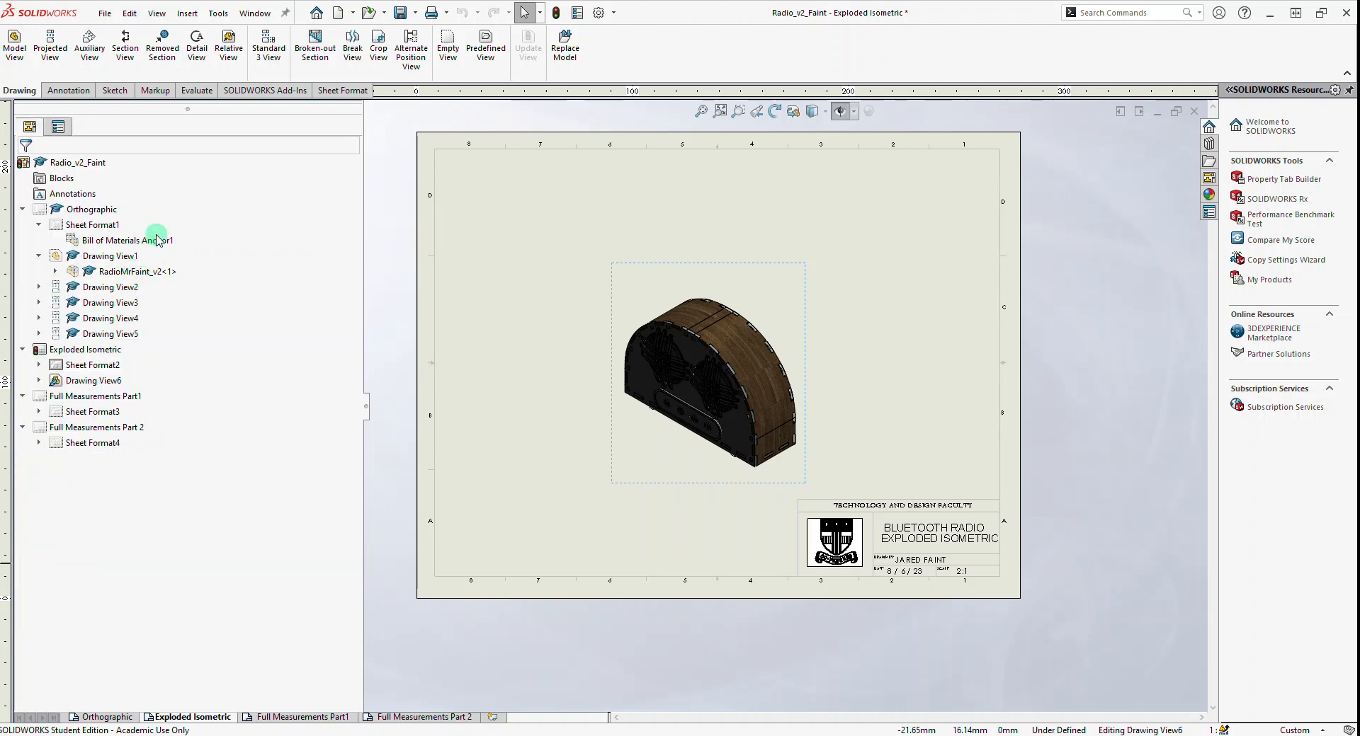
Show the isometric radio view in its exploded state, using Exploded View4
left_click(717, 439)
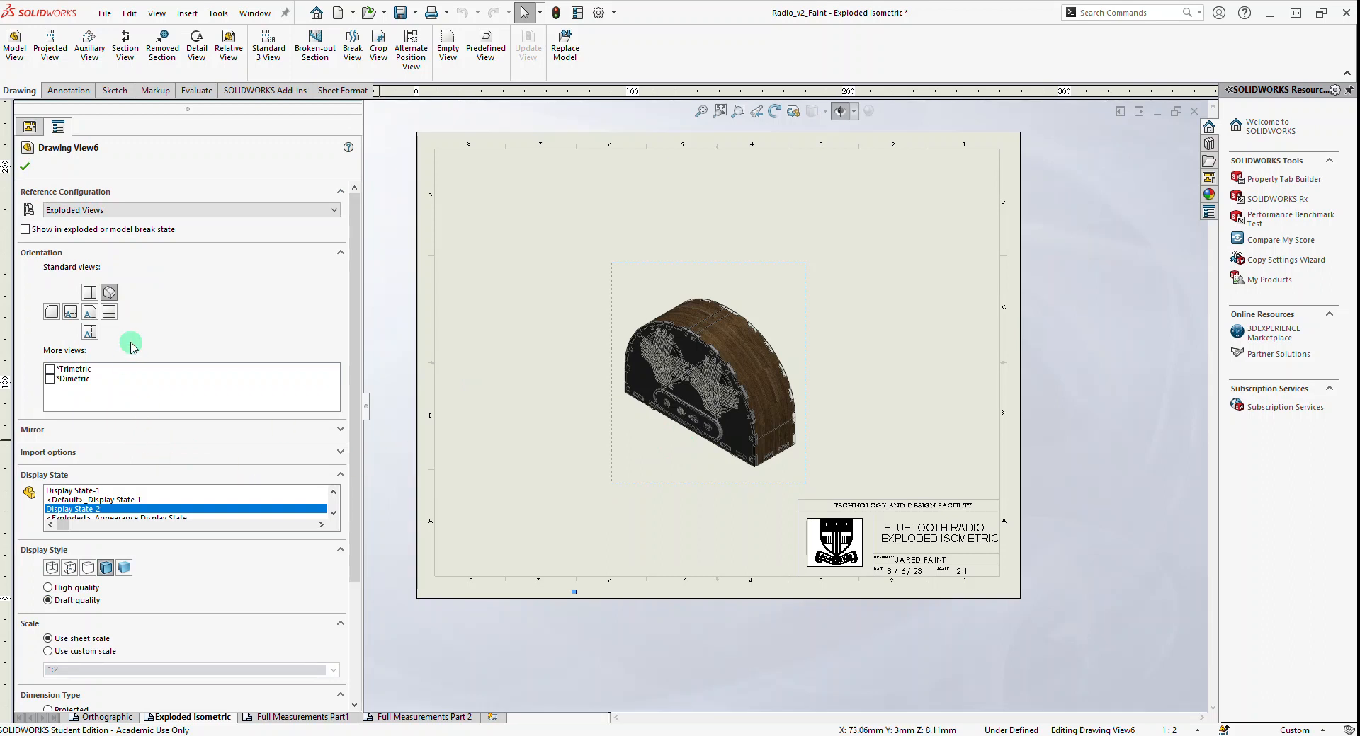
left_click(26, 230)
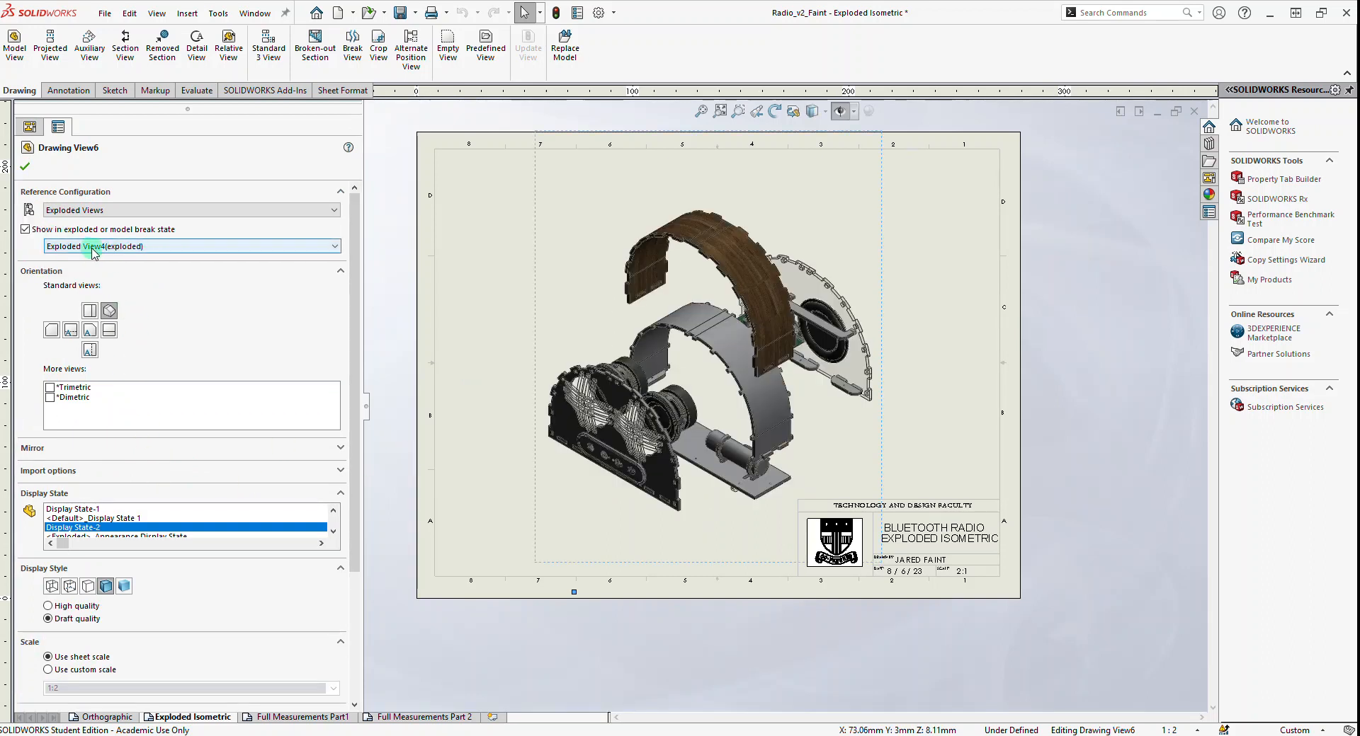
left_click(257, 247)
left_click(264, 335)
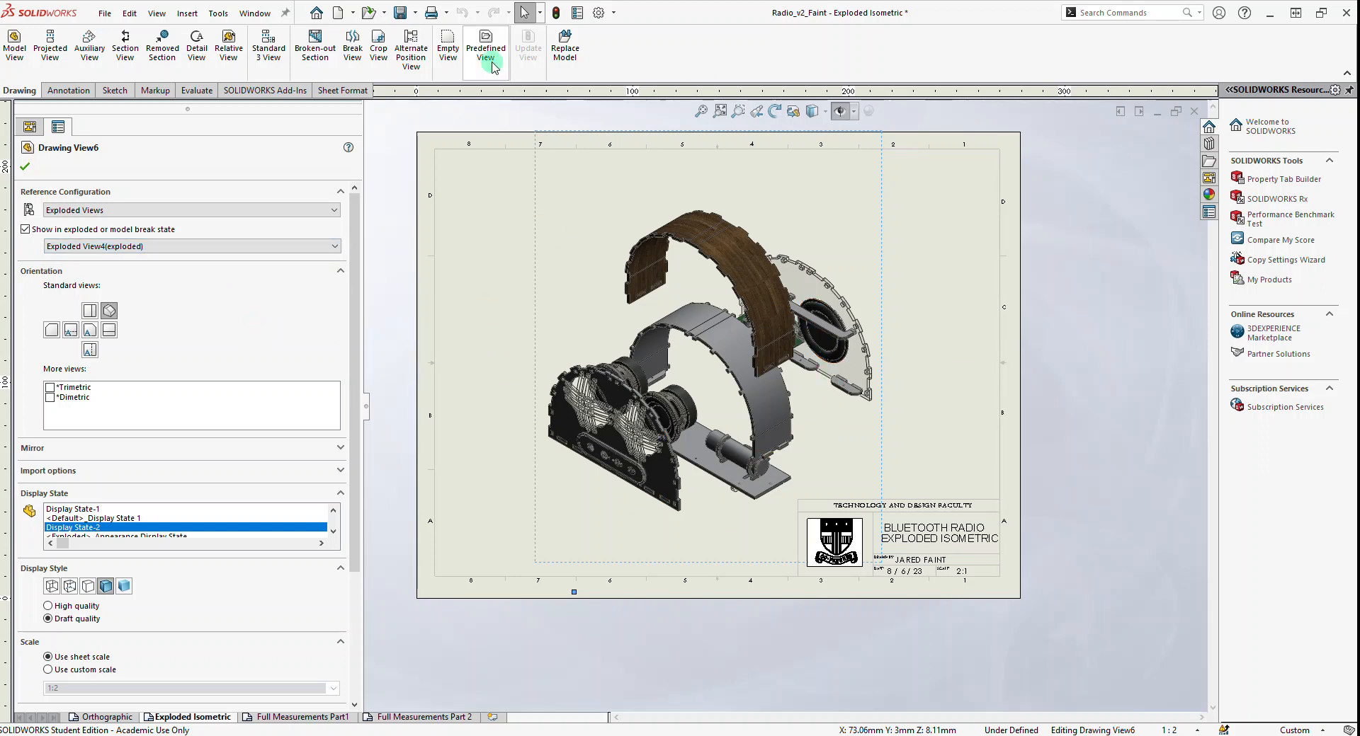
Move the exploded radio view slightly up and to the right on the sheet, and deselect it
scroll(685, 437, "down", 2)
left_click(685, 435)
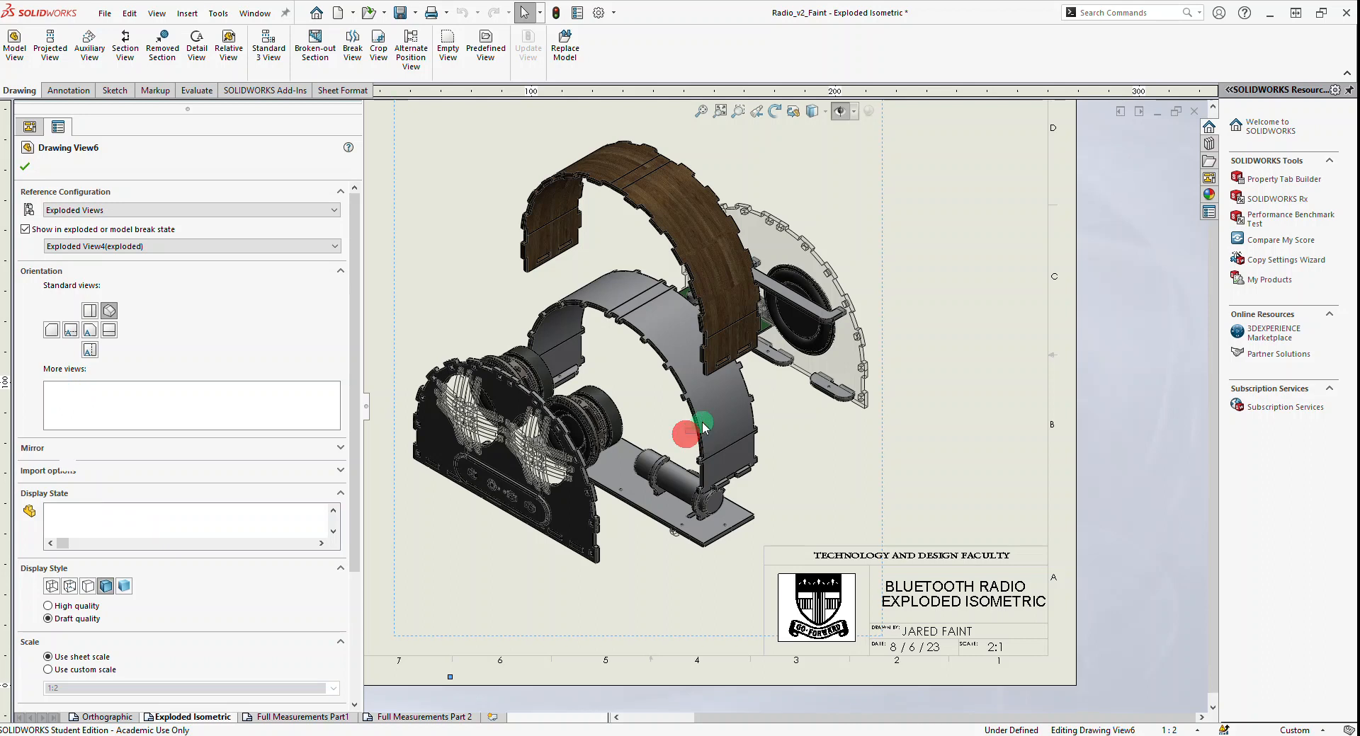
left_click(713, 431)
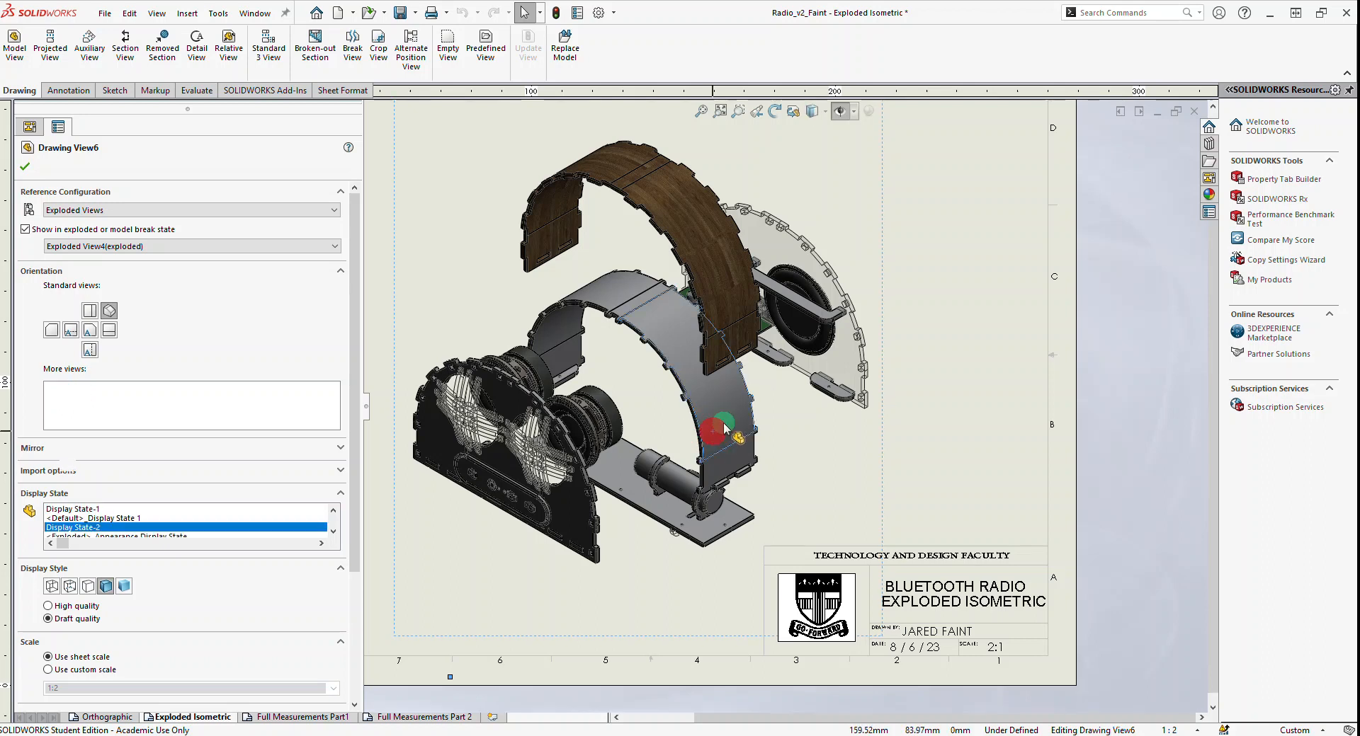
left_click(883, 417)
scroll(900, 393, "up", 2)
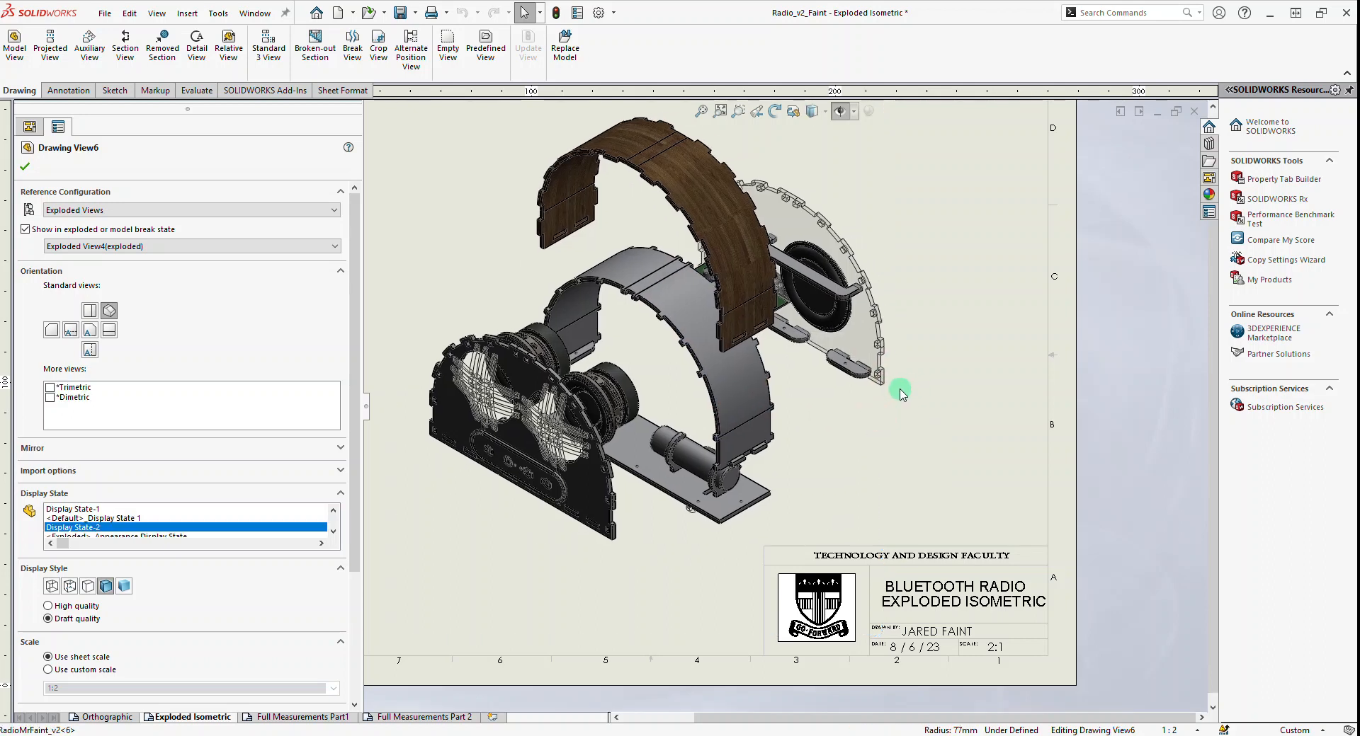
left_click(1007, 385)
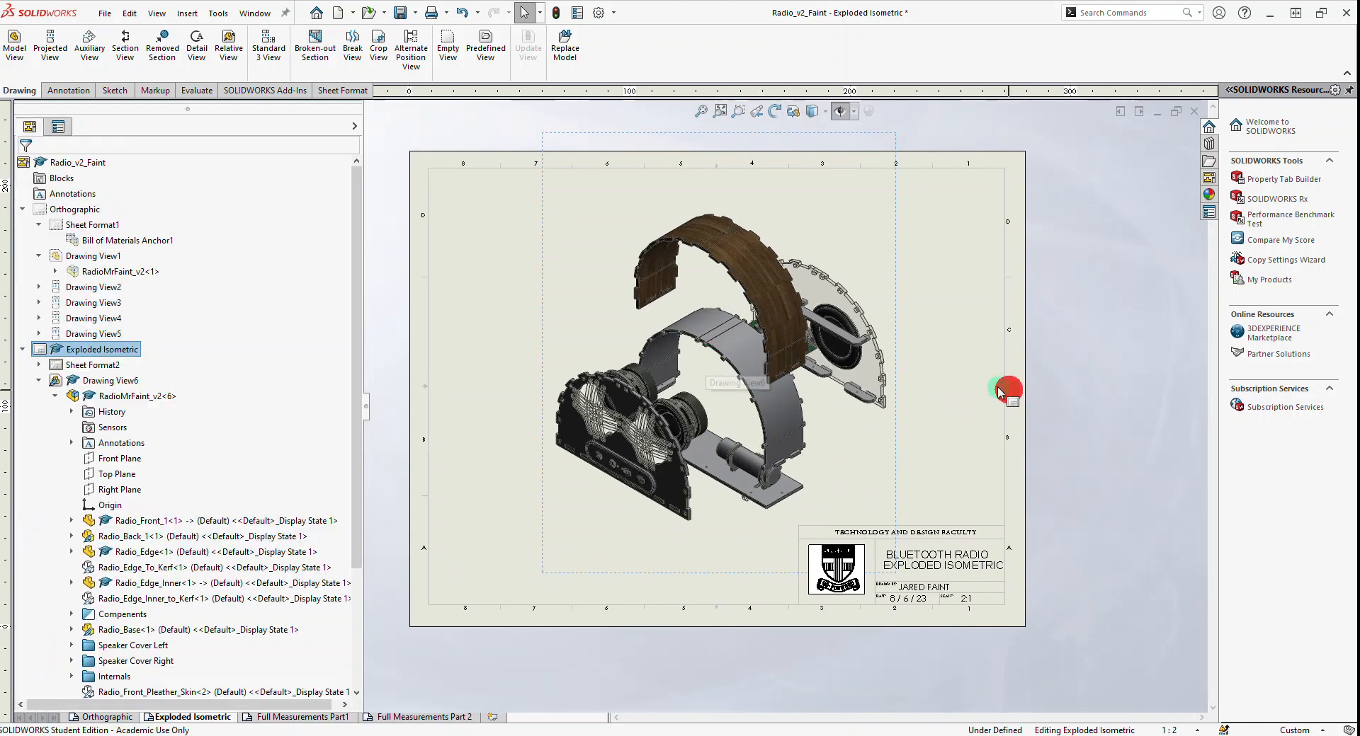
scroll(682, 352, "down", 2)
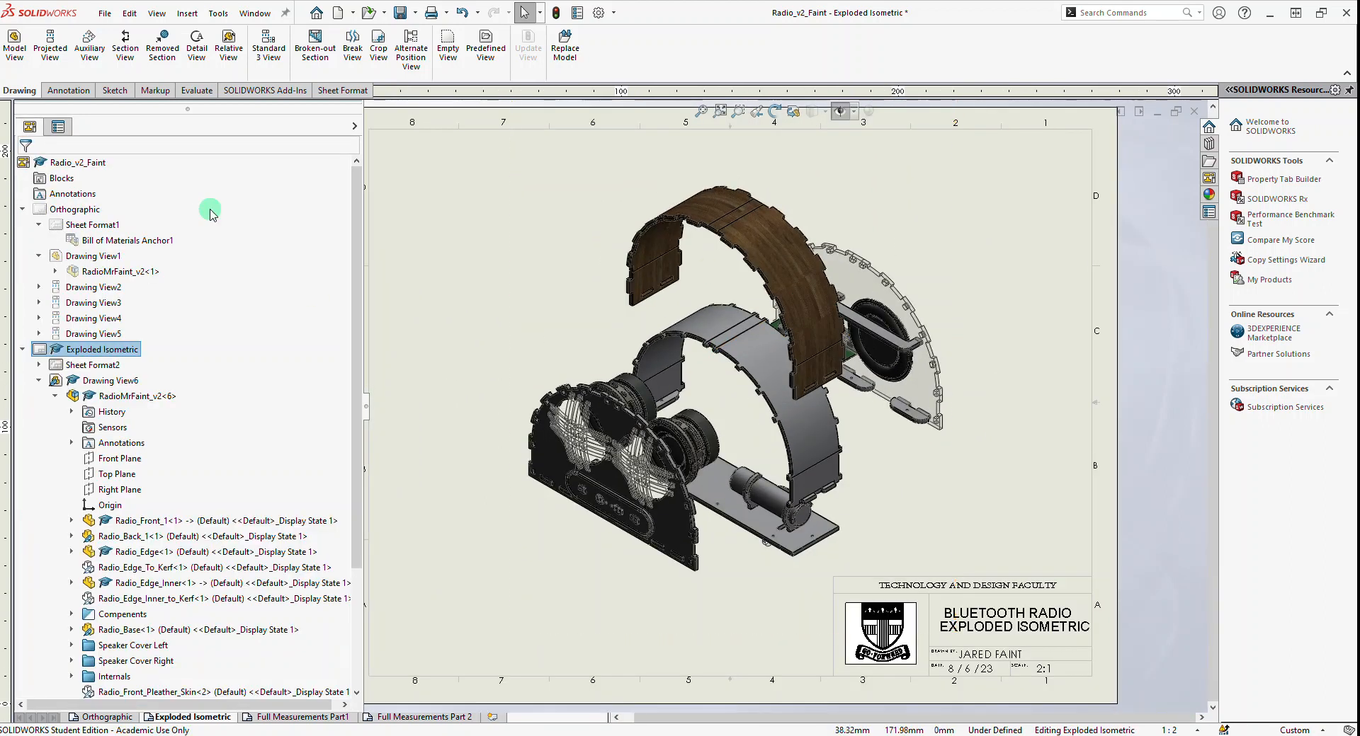
Add a leader note reading "MADE OF" that points to the radio's front panel, placed below and left of the exploded view
left_click(68, 91)
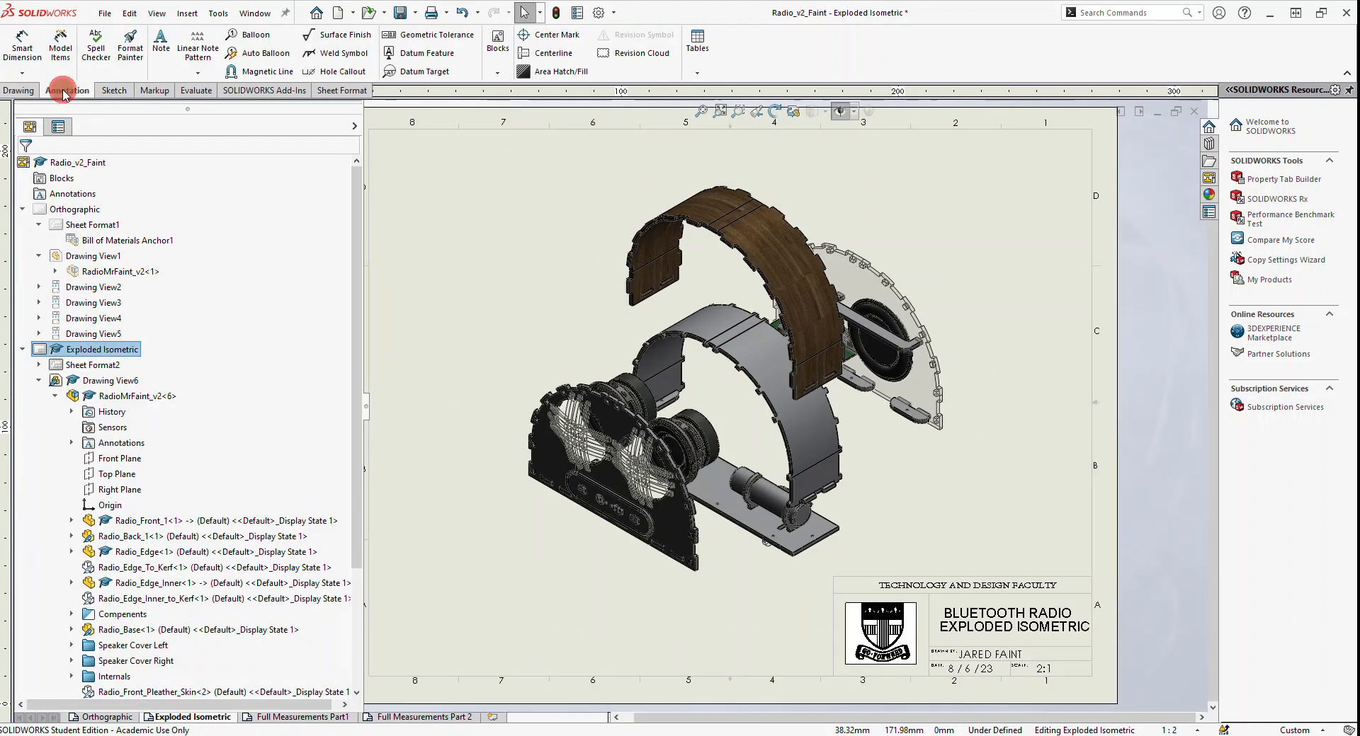
left_click(161, 49)
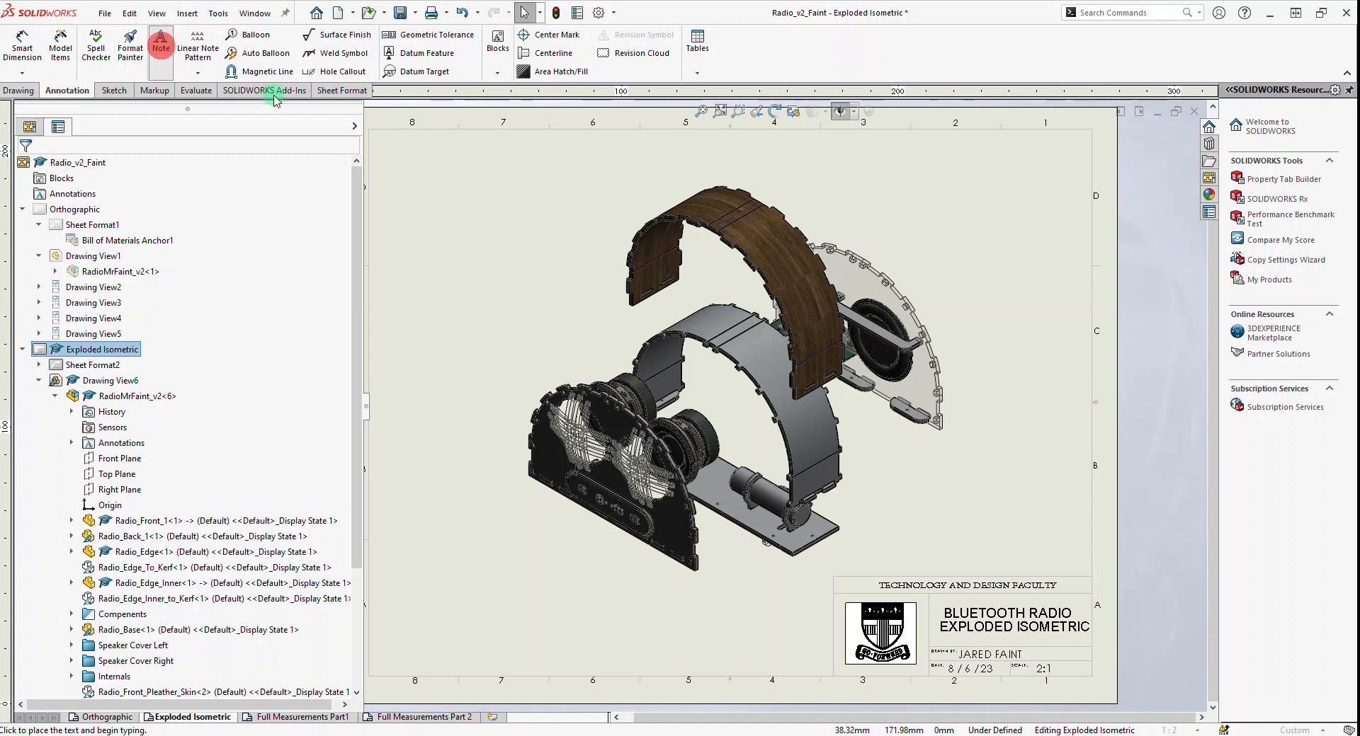
left_click(675, 550)
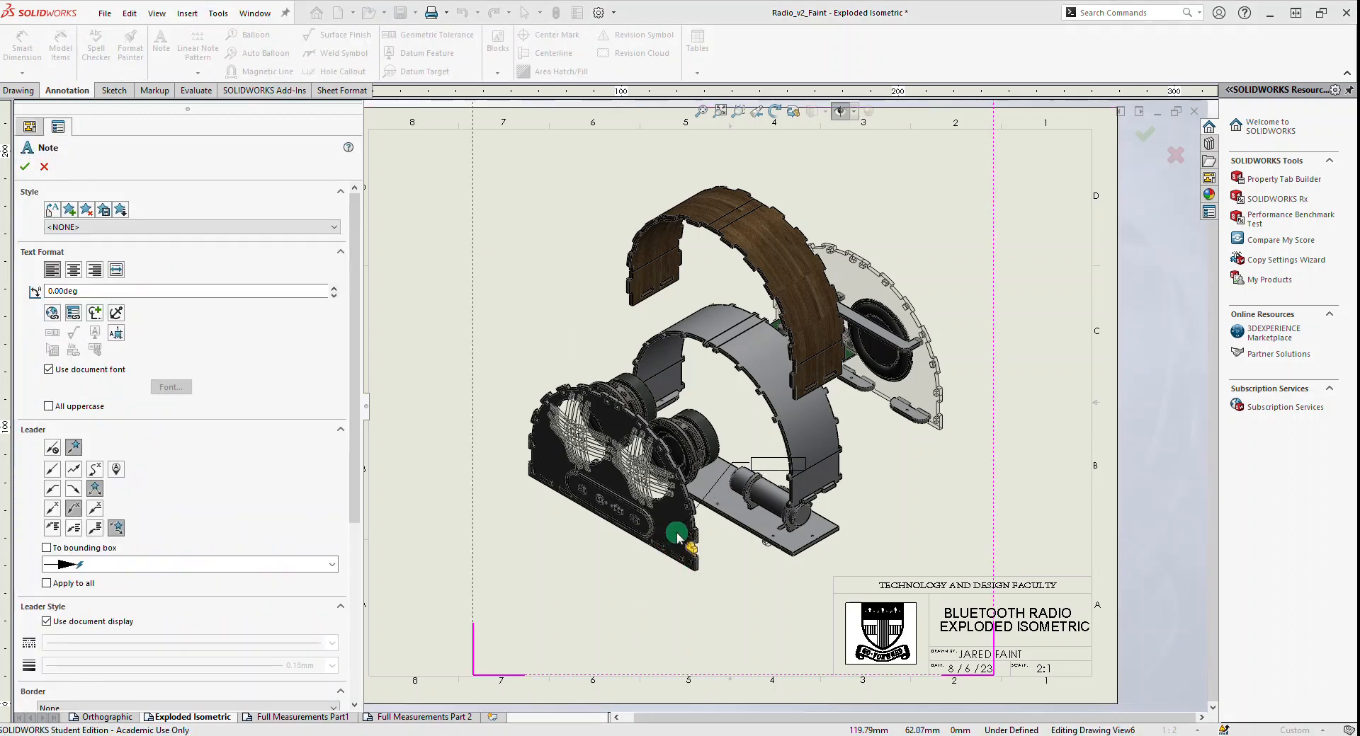
left_click(487, 612)
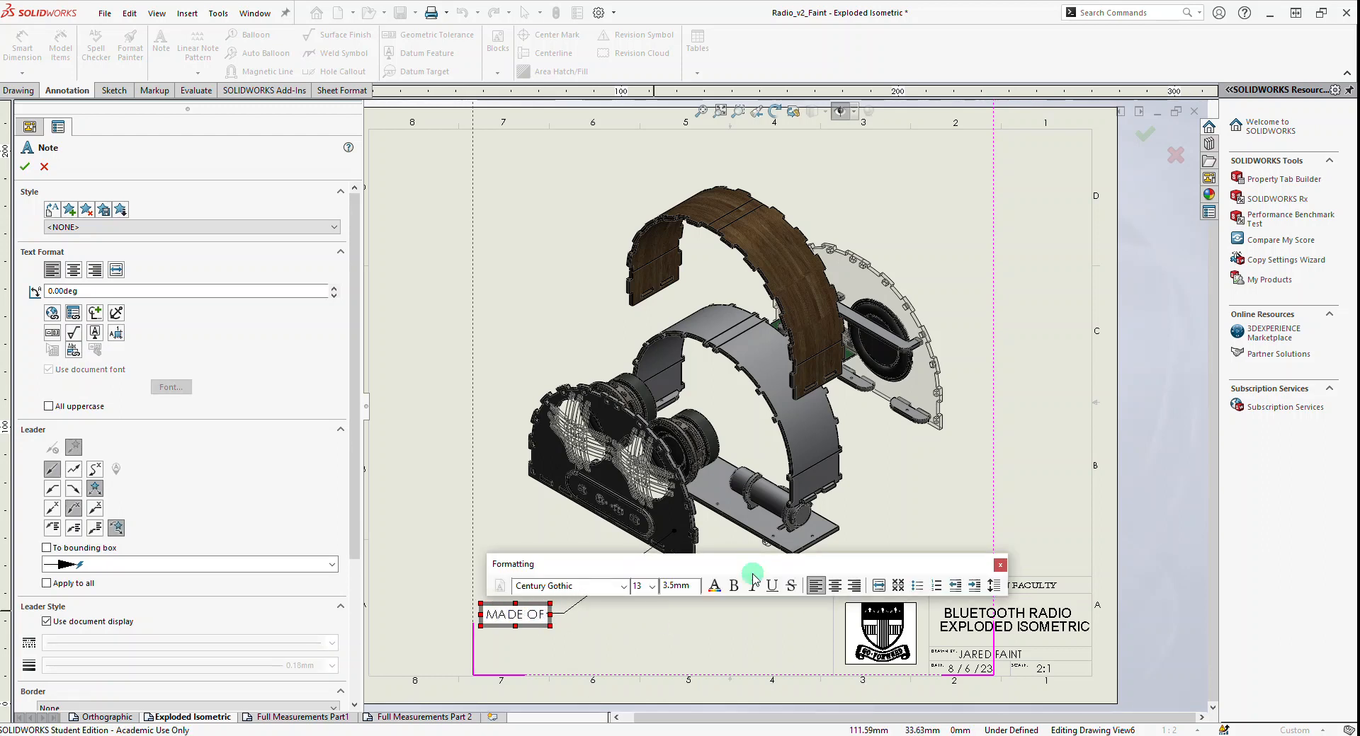
type("MADE OF")
Place two more "MADE OF" notes, one to the right of the base and one to the right of the back panel
left_click(786, 539)
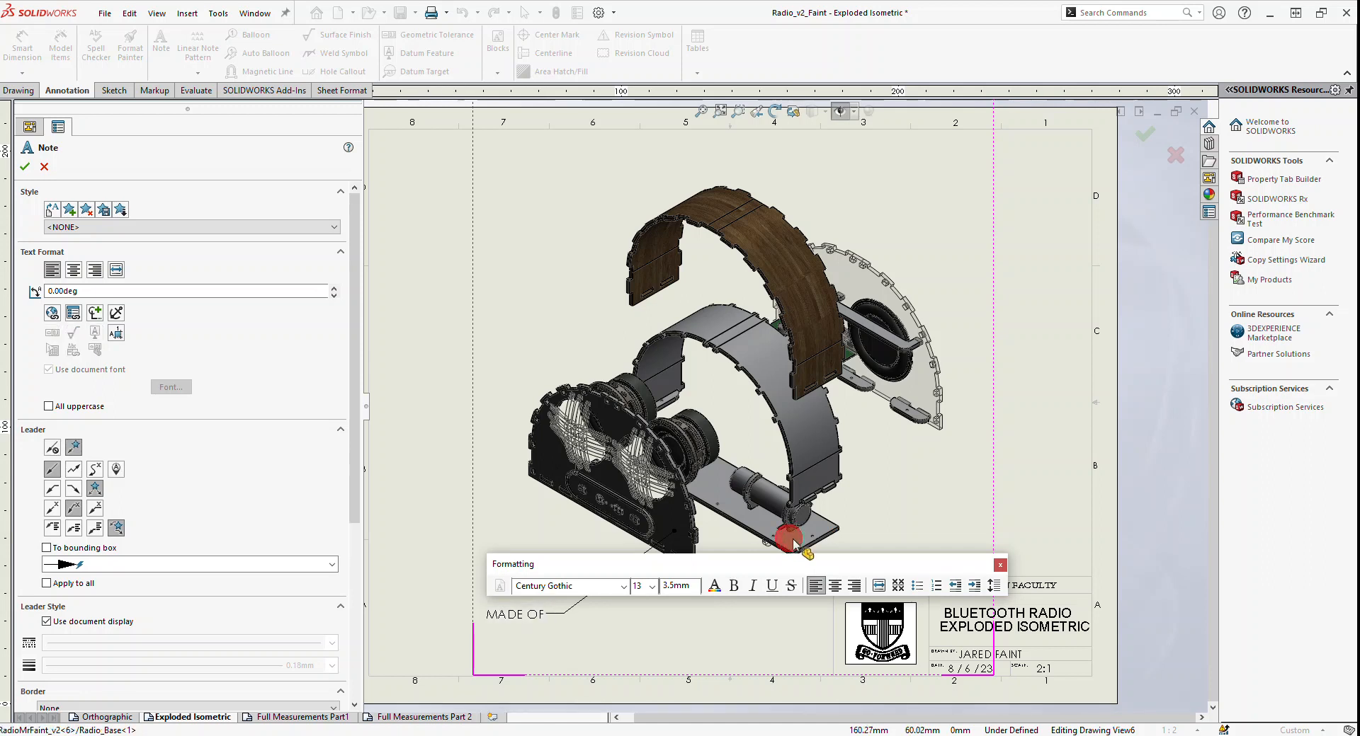
left_click(902, 531)
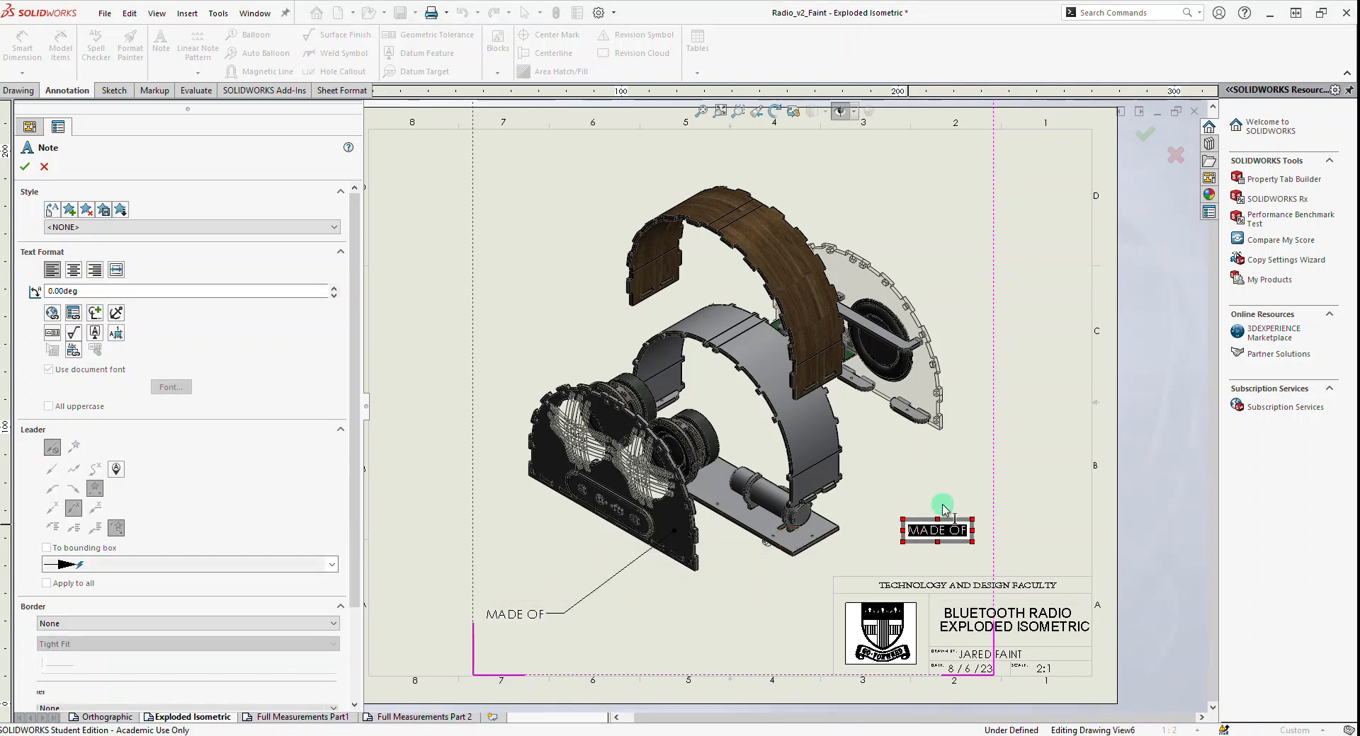
left_click(912, 380)
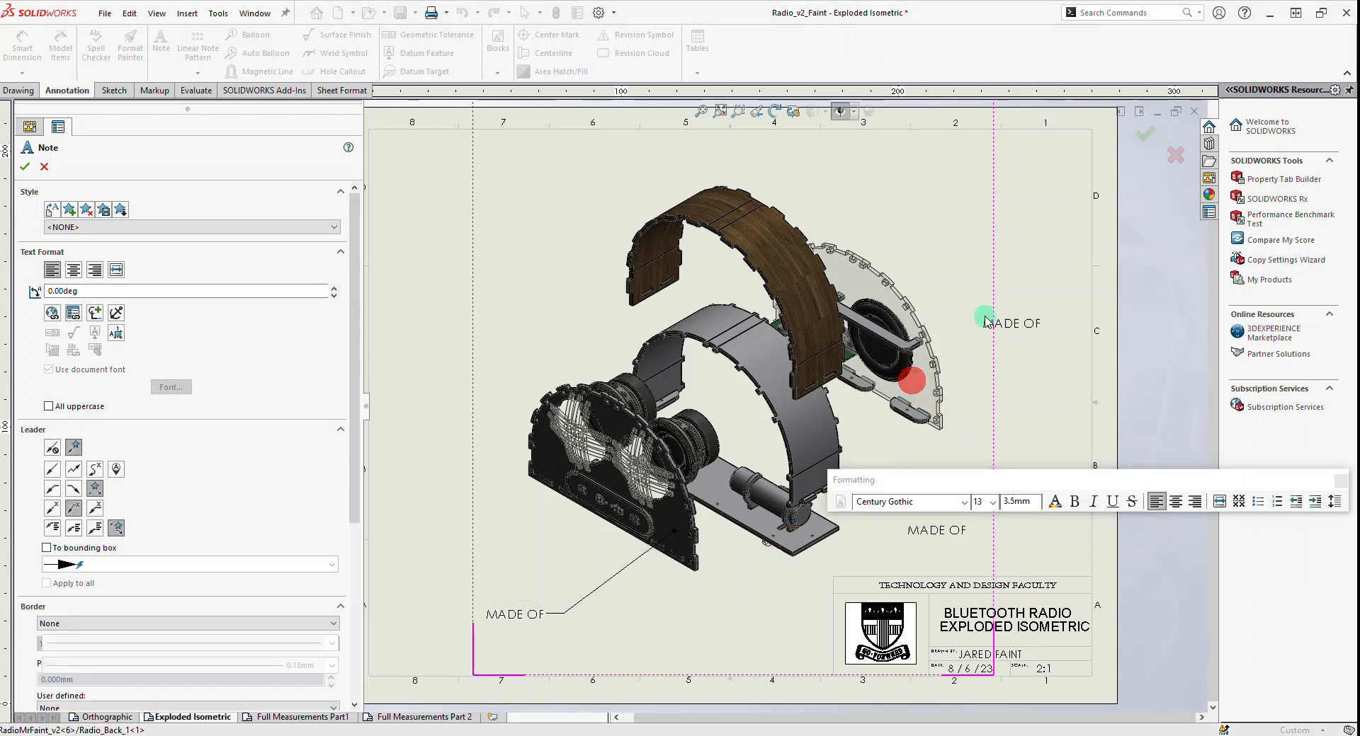
left_click(966, 292)
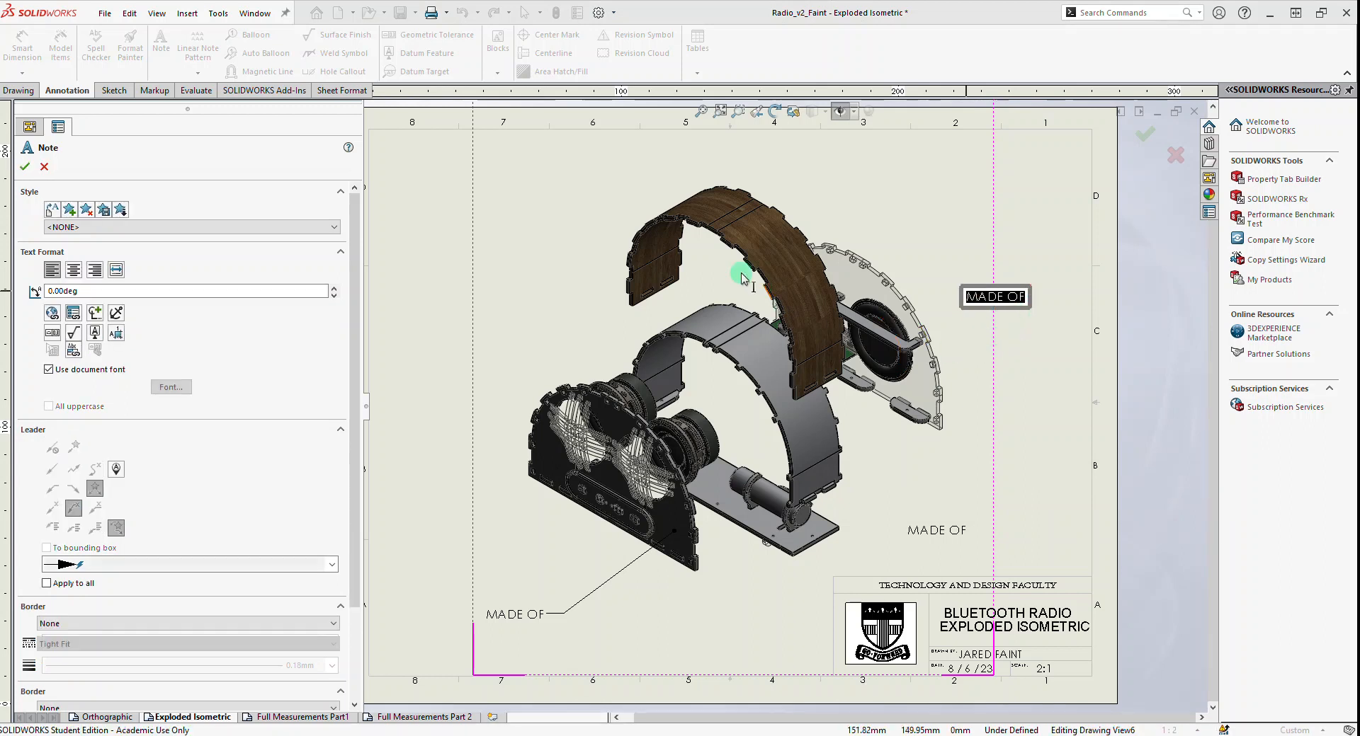
Add a "MADE OF" leader note to the left of the exploded view, pointing to the wooden outer edge
left_click(681, 218)
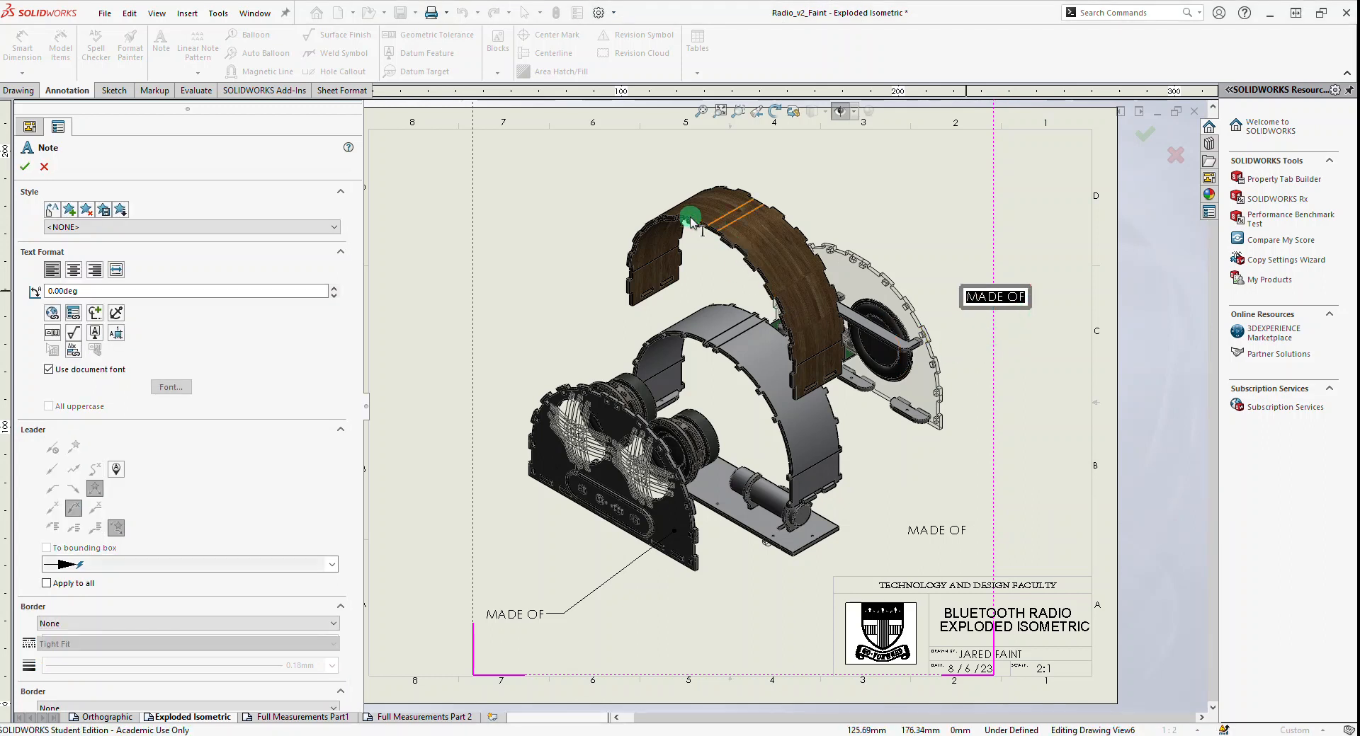
left_click(652, 276)
left_click(495, 266)
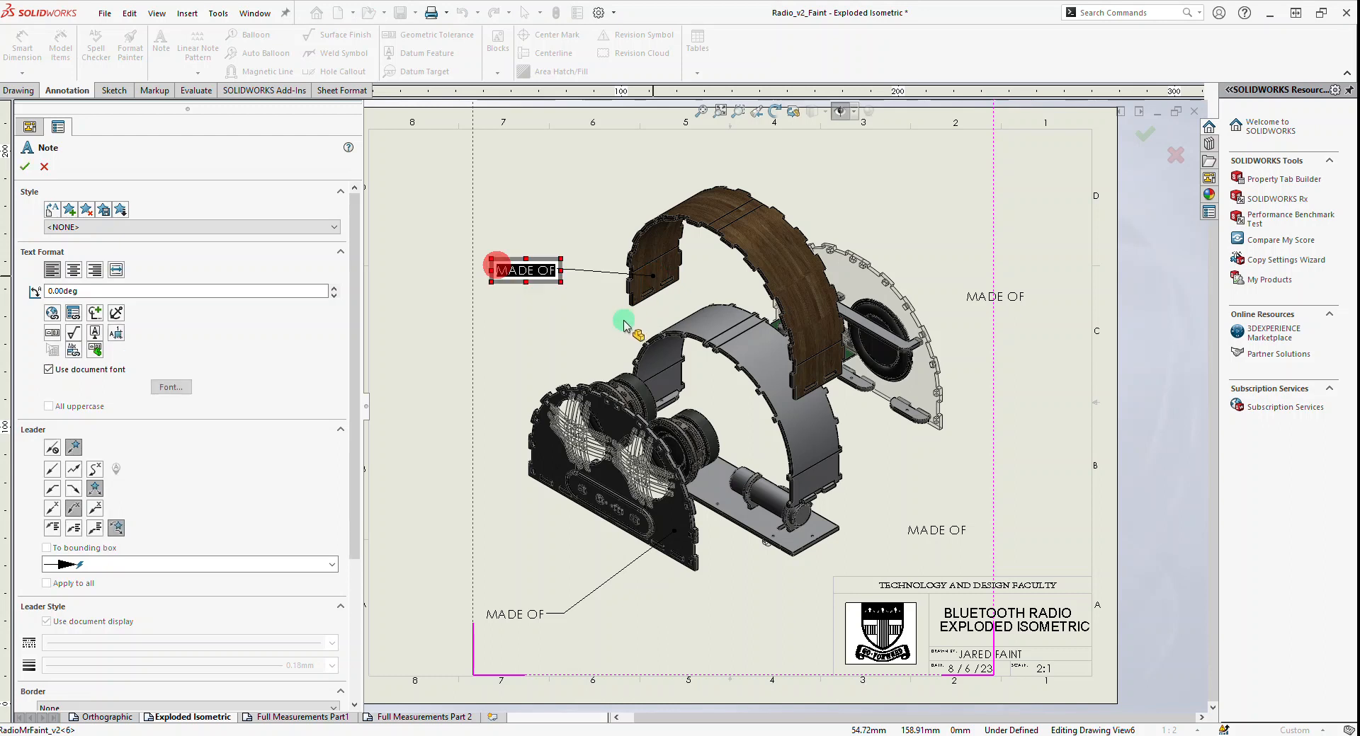
Try to attach another "MADE OF" leader note to the base, and stop placing notes
left_click(544, 339)
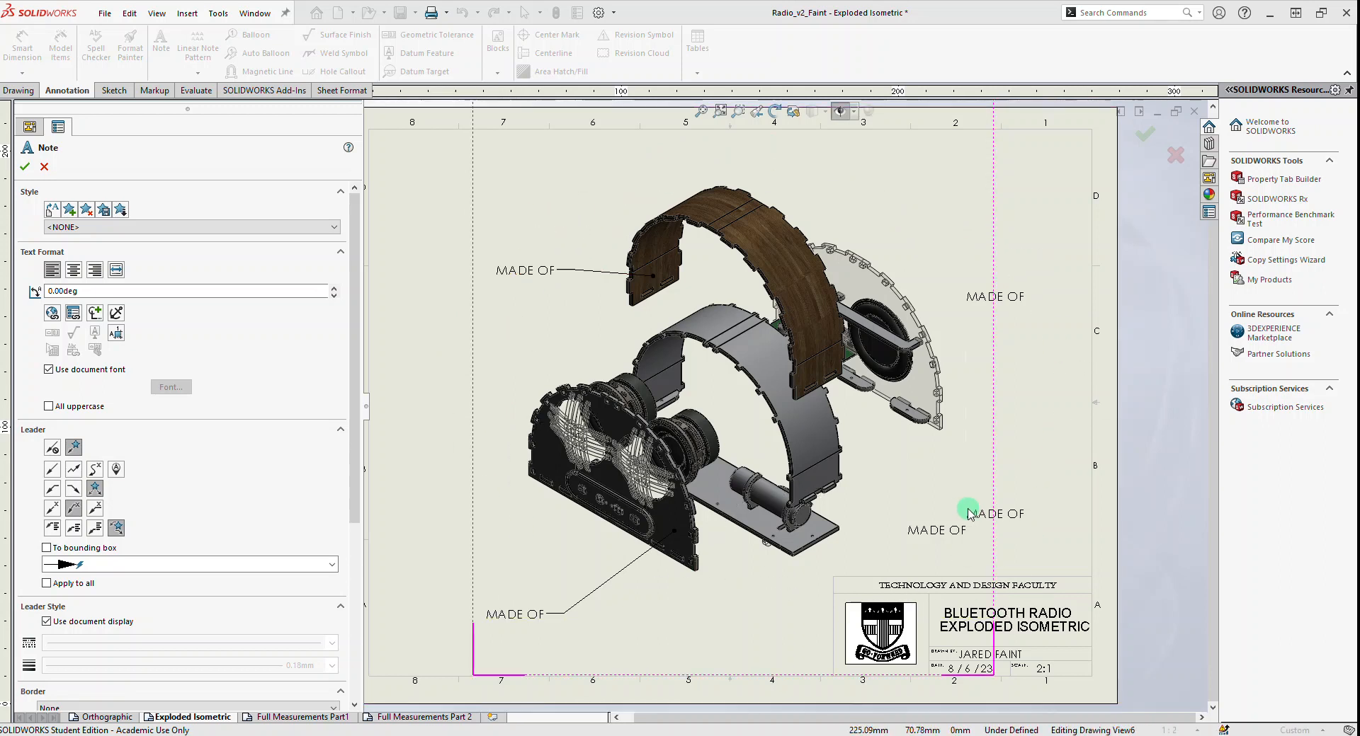
left_click(742, 513)
scroll(743, 513, "up", 1)
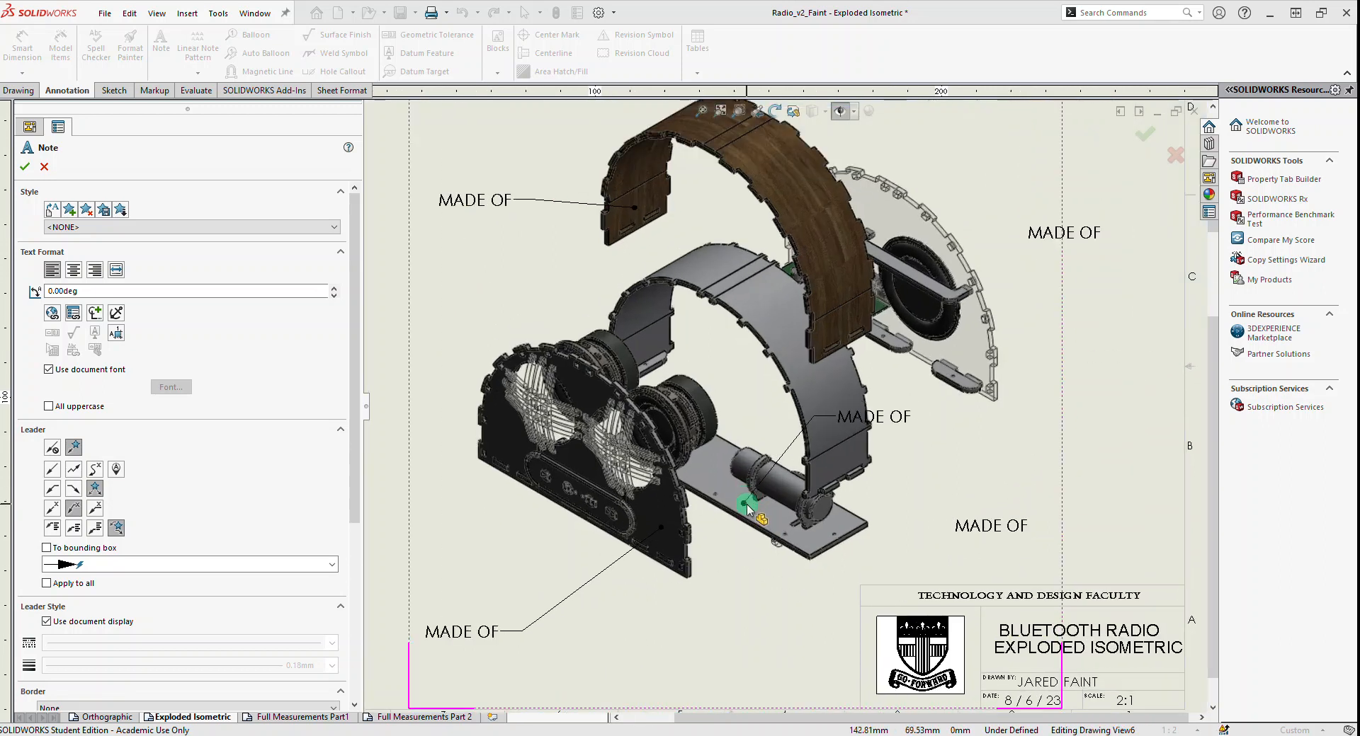
key("z")
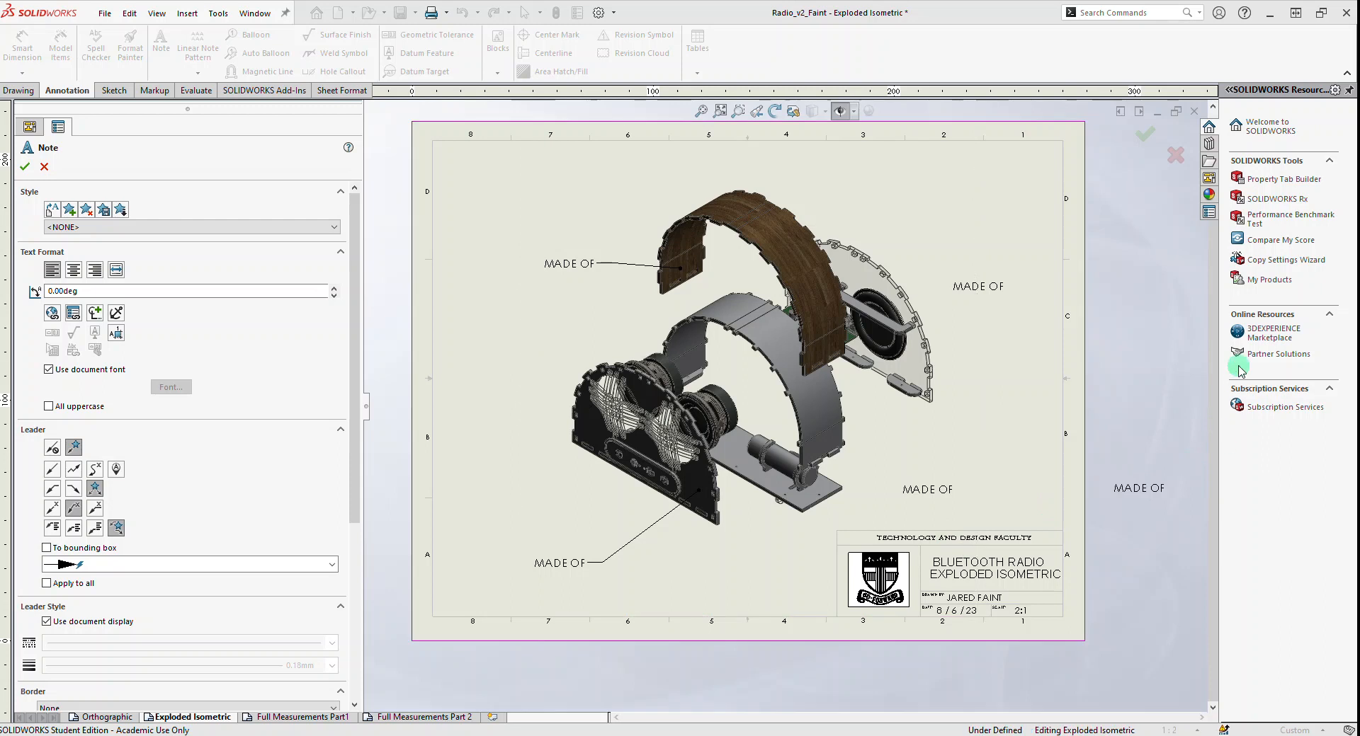
left_click(44, 167)
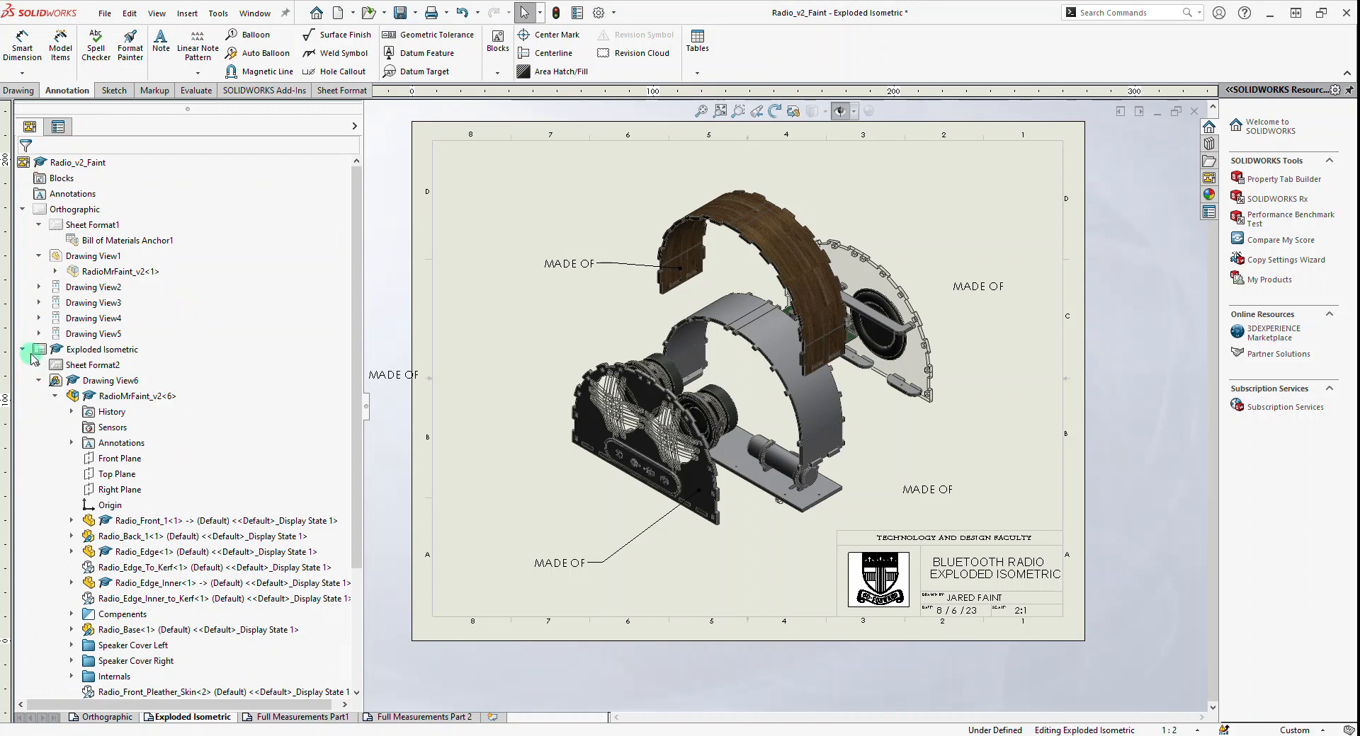
Collapse the exploded view's components in the feature tree and activate the Full Measurements Part1 sheet
left_click(39, 380)
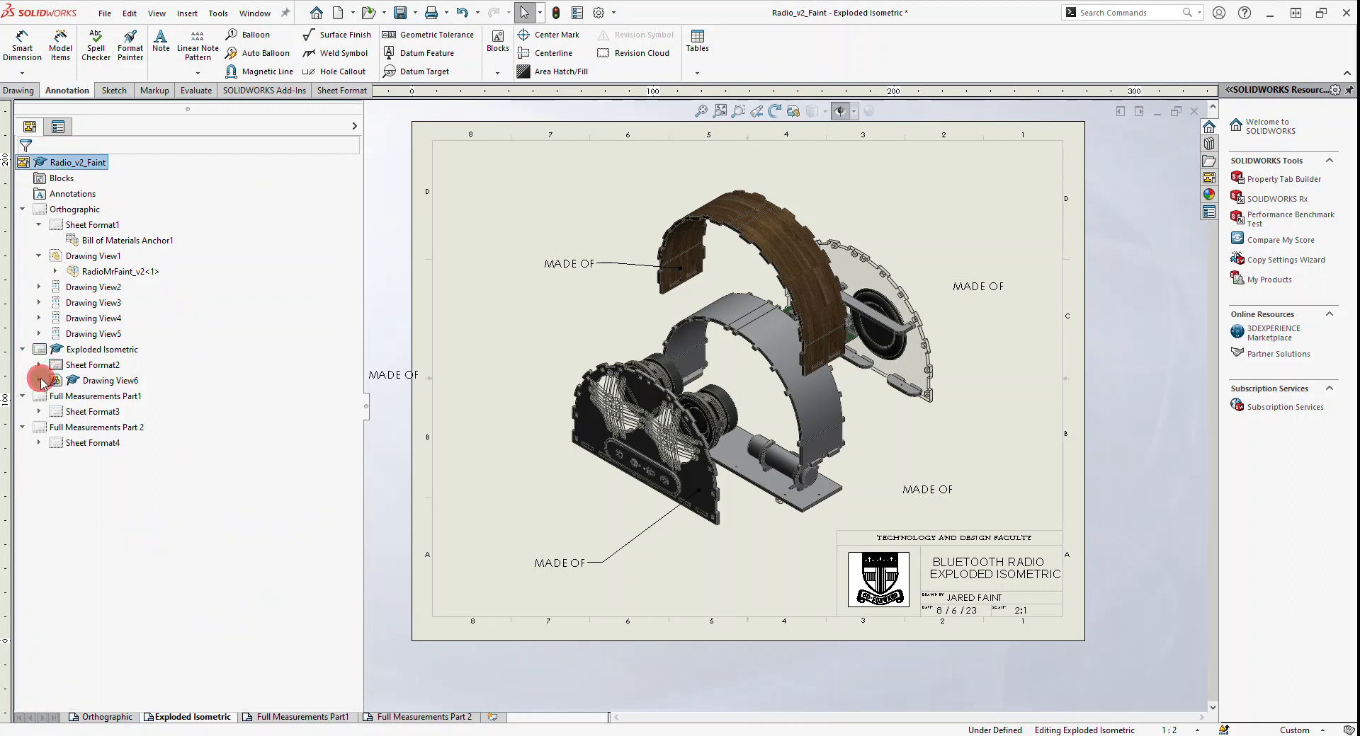
right_click(84, 402)
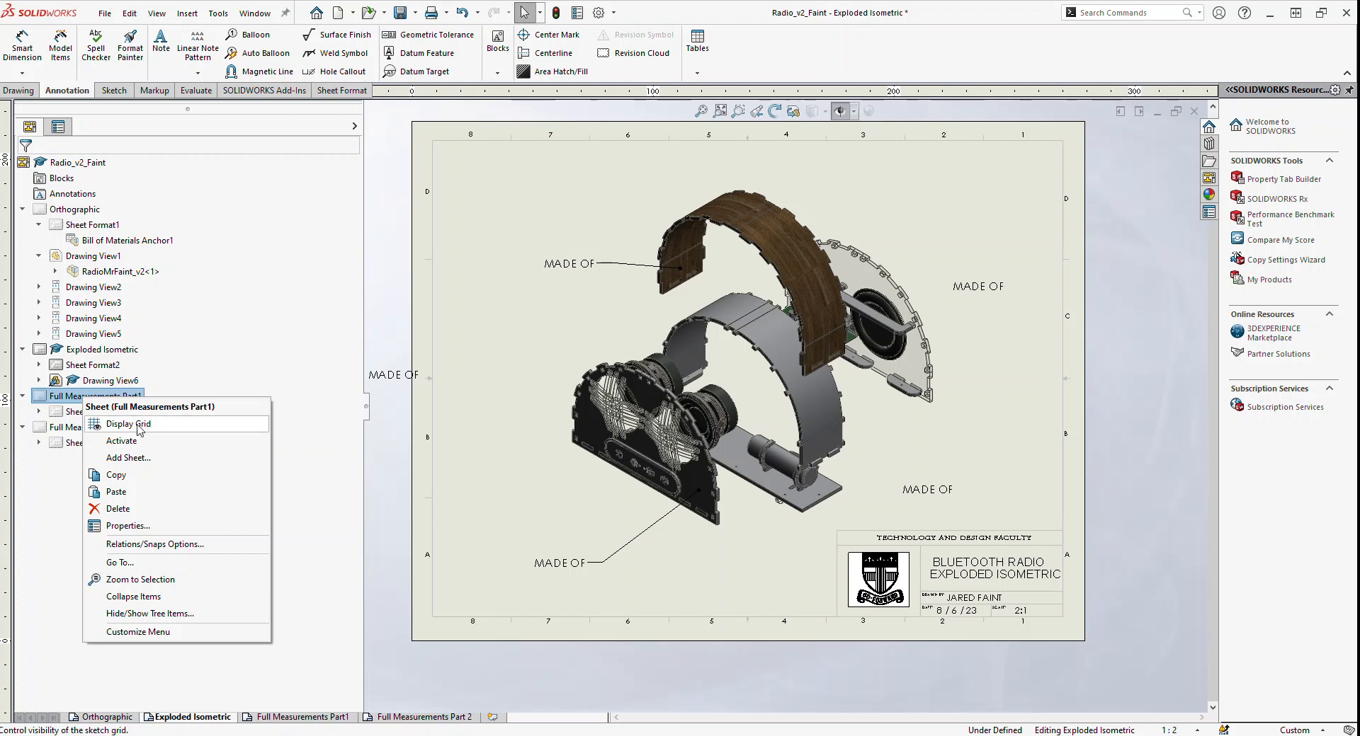
left_click(128, 440)
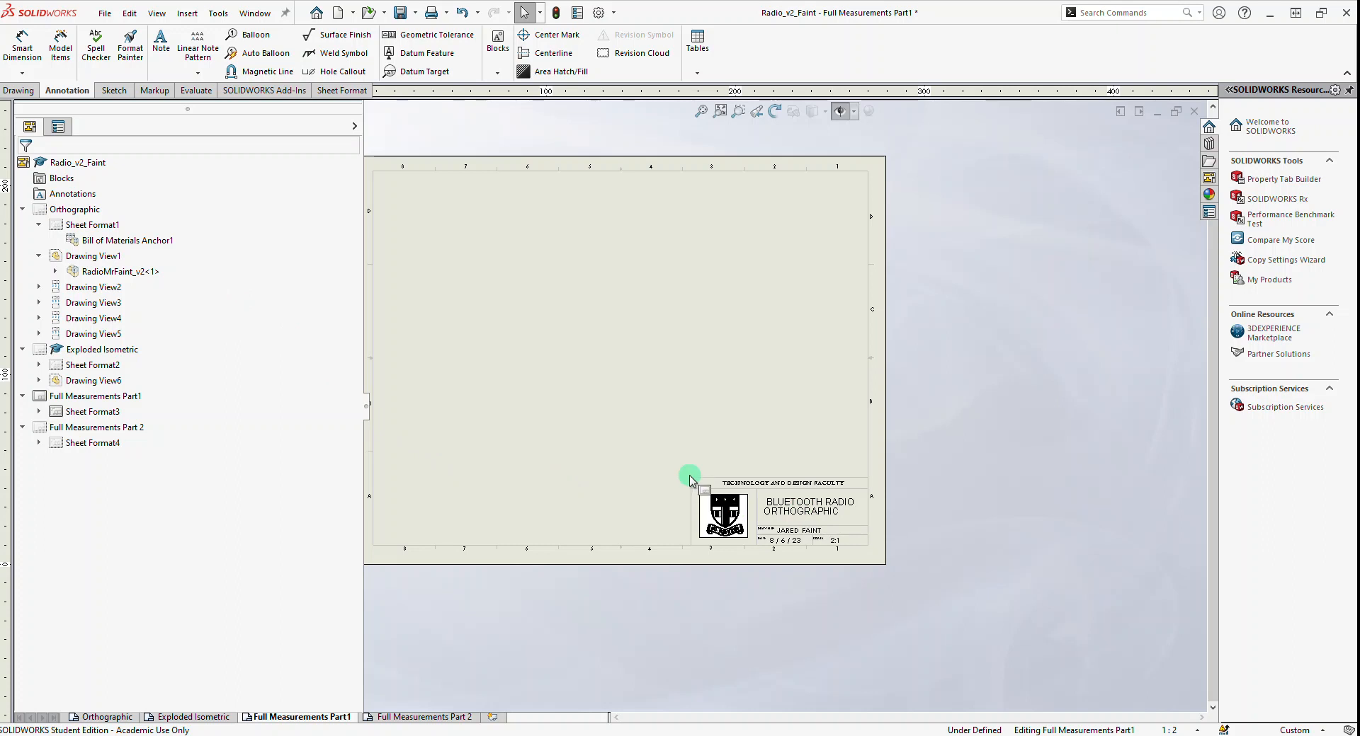
Insert a model view of the Radio_BatteryClip part near the middle of the Full Measurements Part1 sheet
left_click(15, 90)
left_click(14, 44)
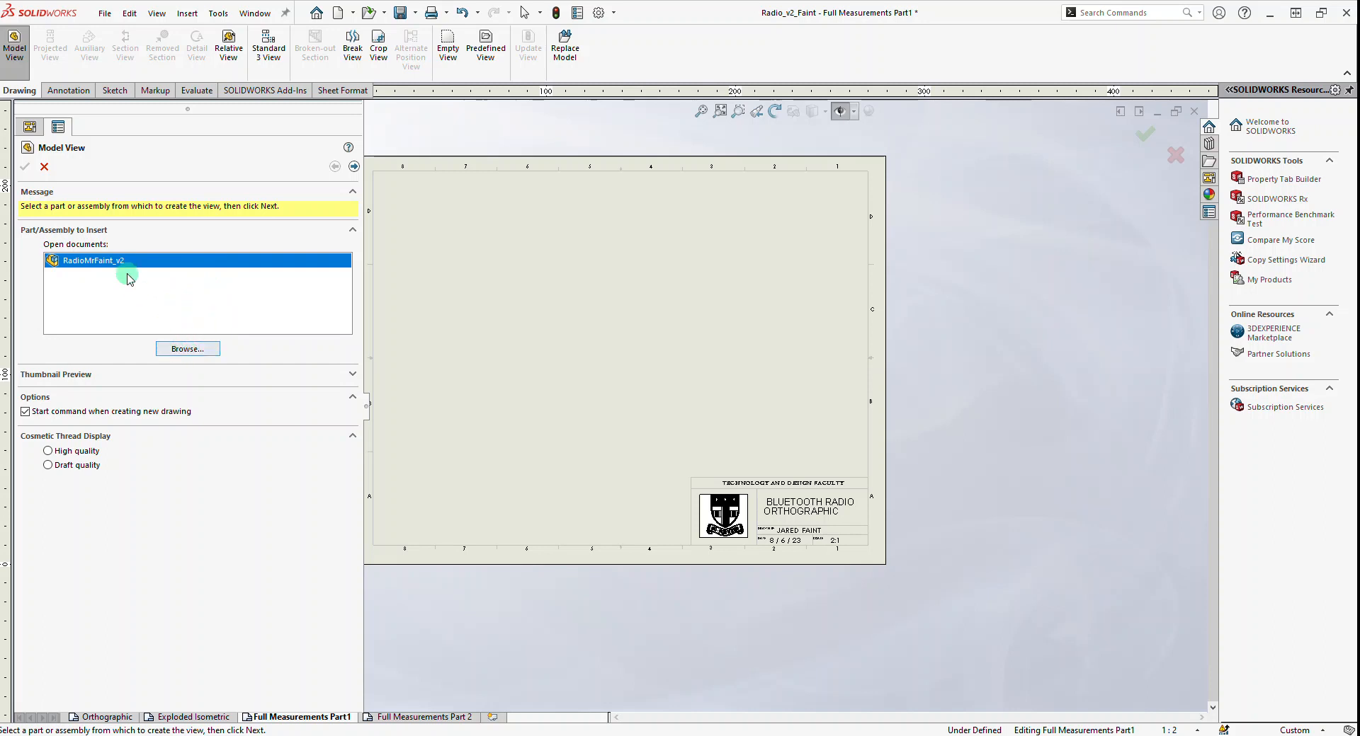
left_click(179, 351)
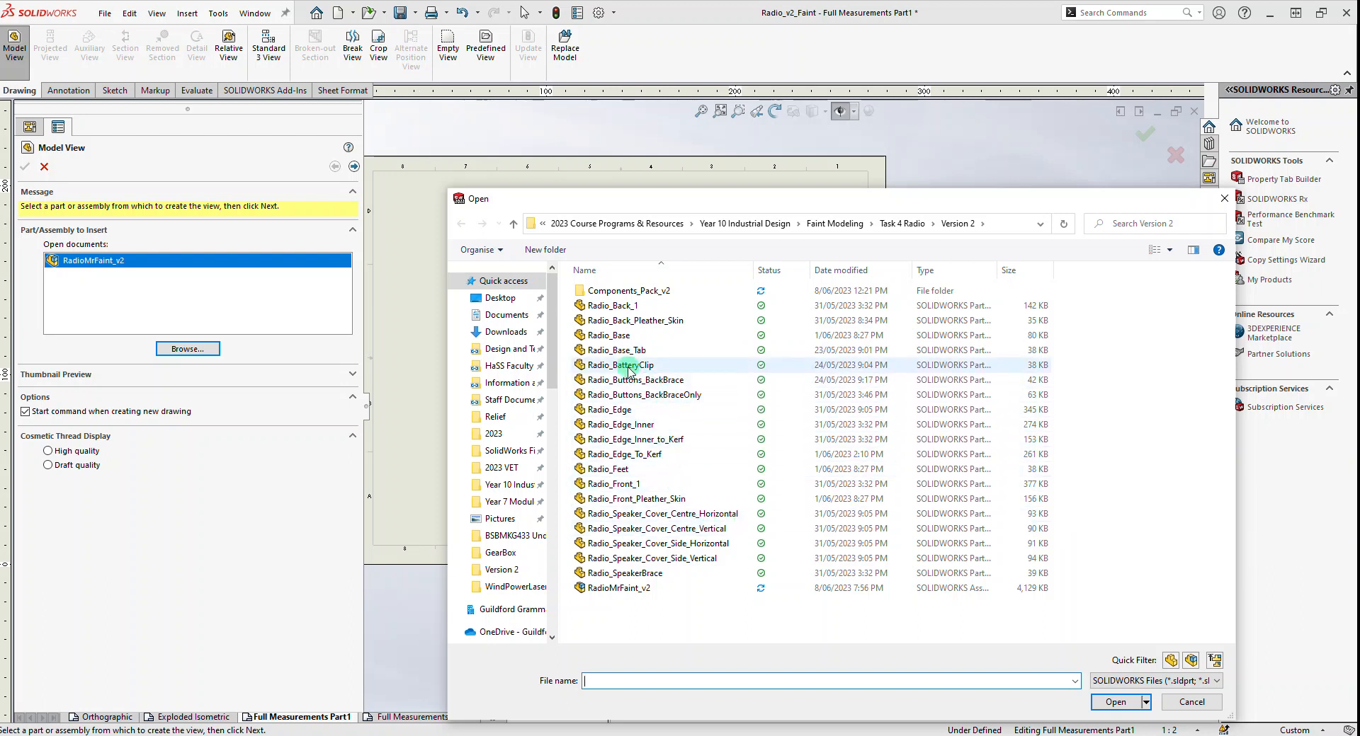
left_click(629, 367)
left_click(1116, 703)
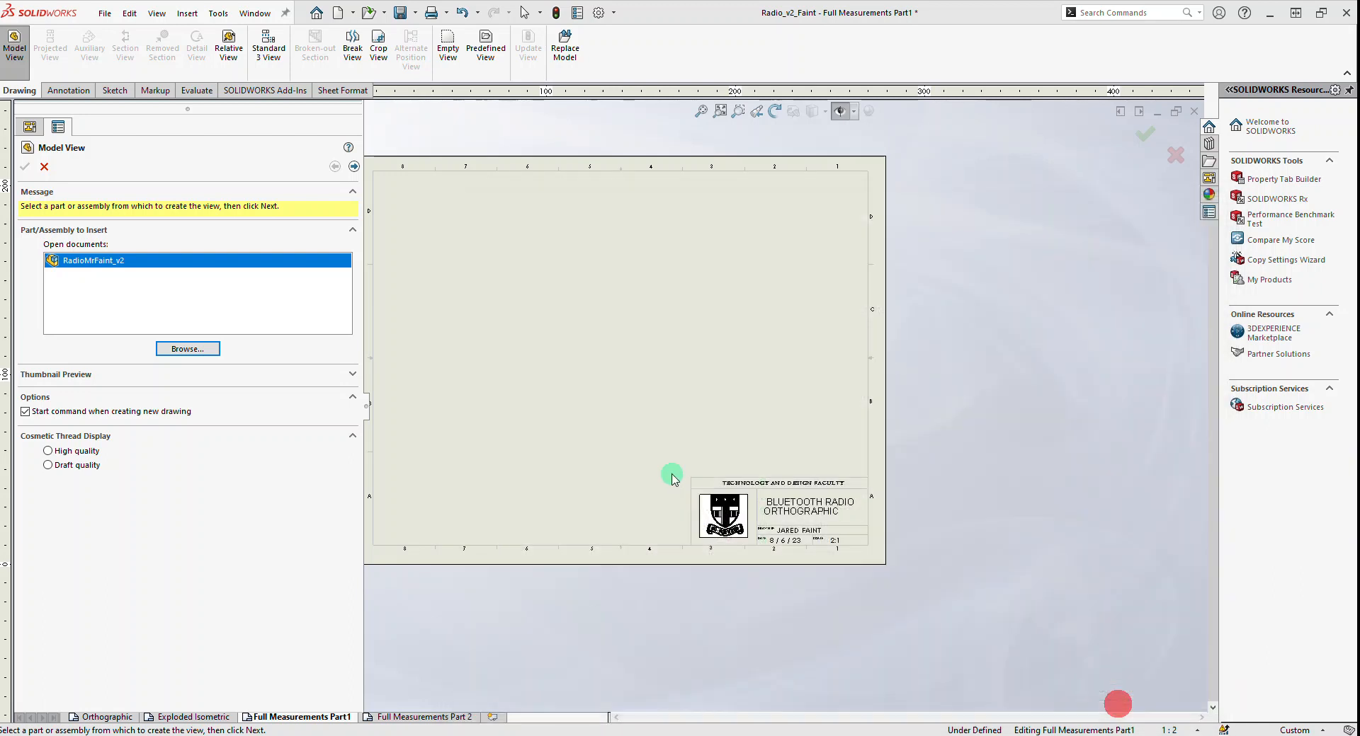
left_click(583, 348)
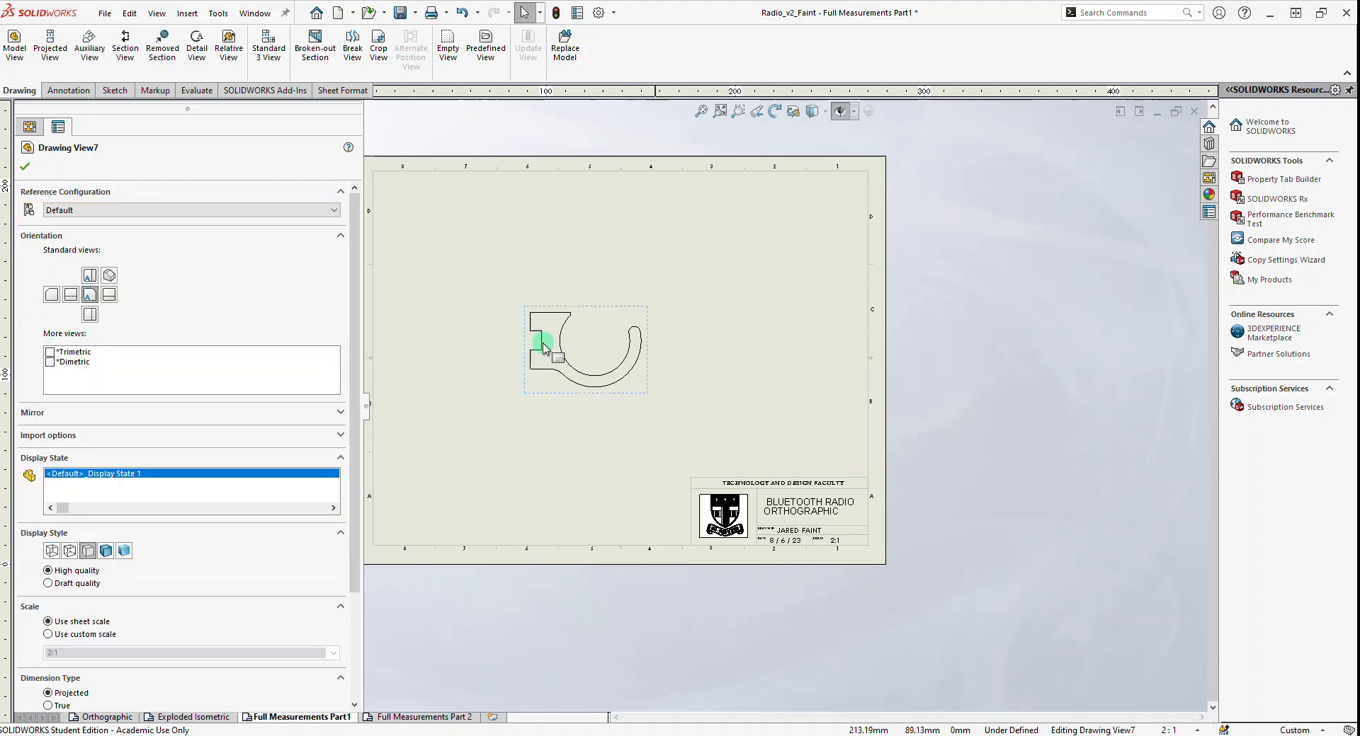
Give the battery clip view a custom scale of 4:1 and shift it slightly to the right on the sheet
scroll(131, 578, "down", 5)
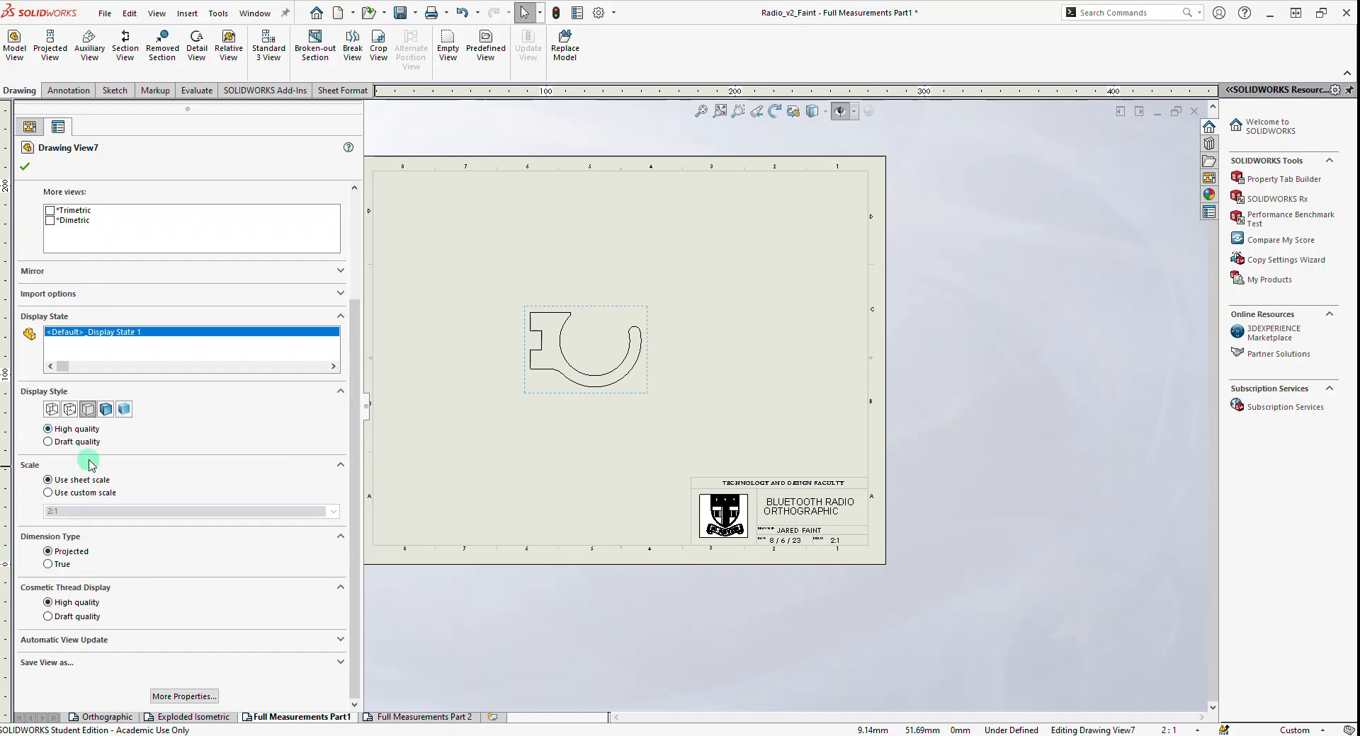
left_click(78, 492)
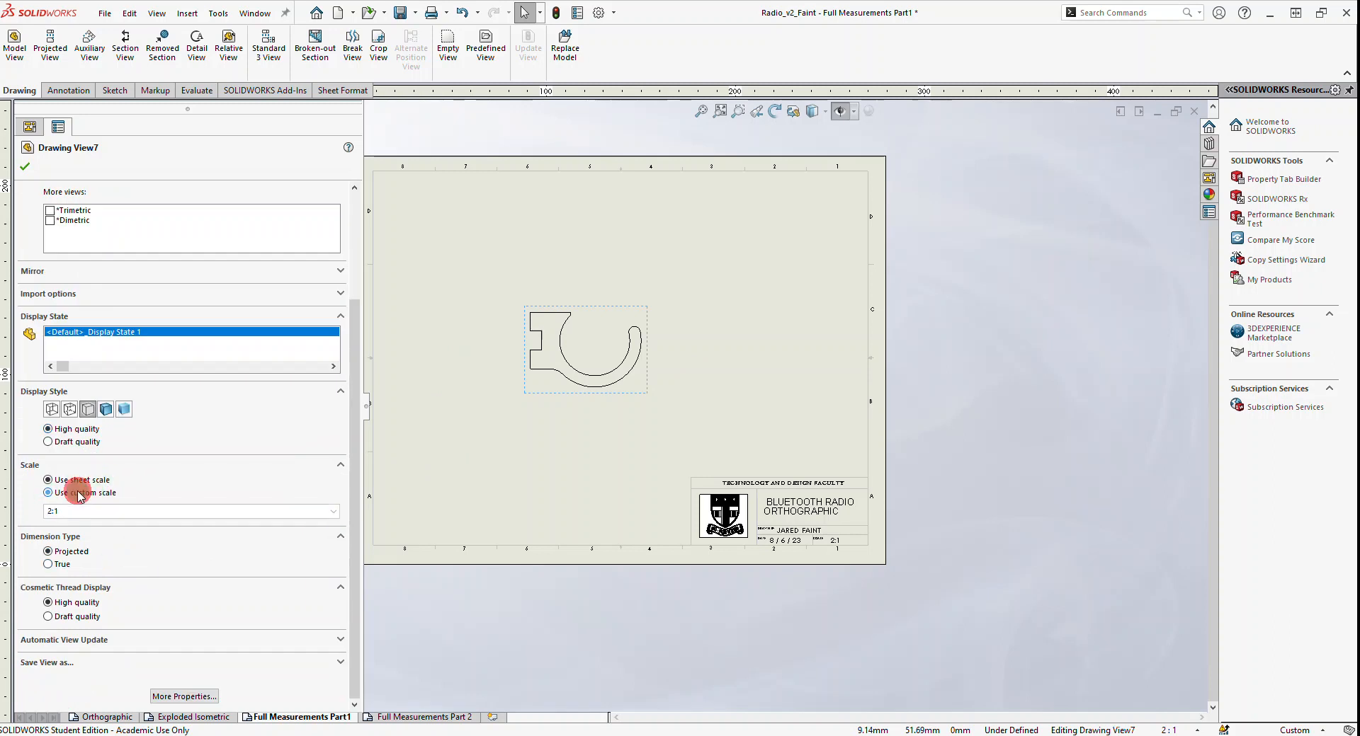
left_click(333, 515)
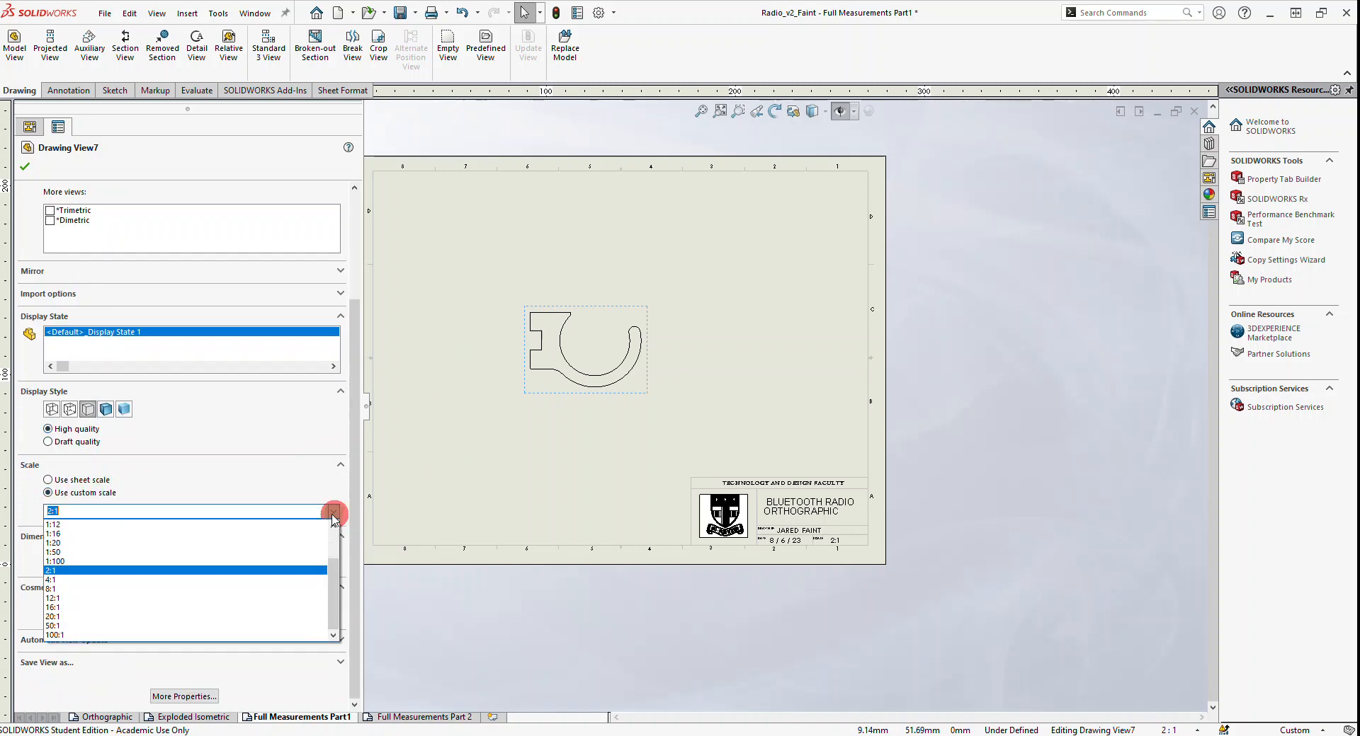
left_click(70, 579)
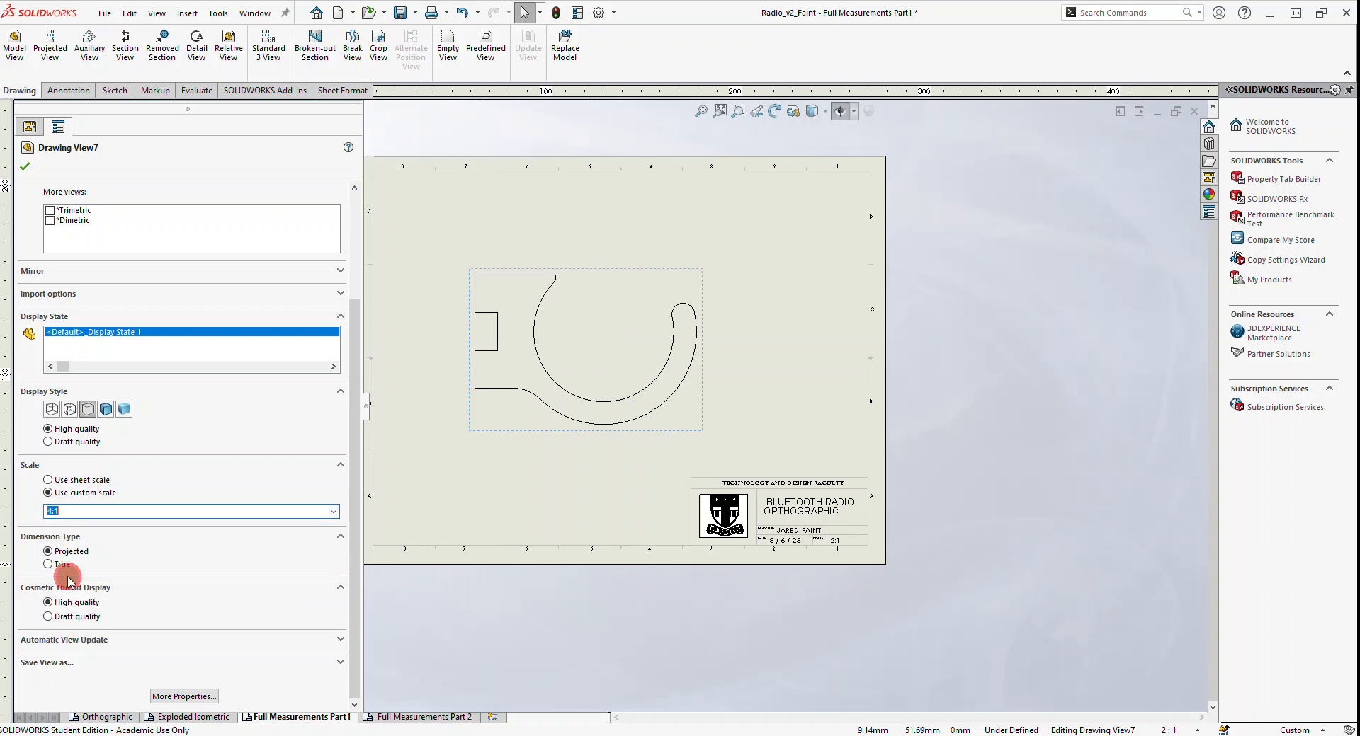
scroll(557, 448, "up", 1)
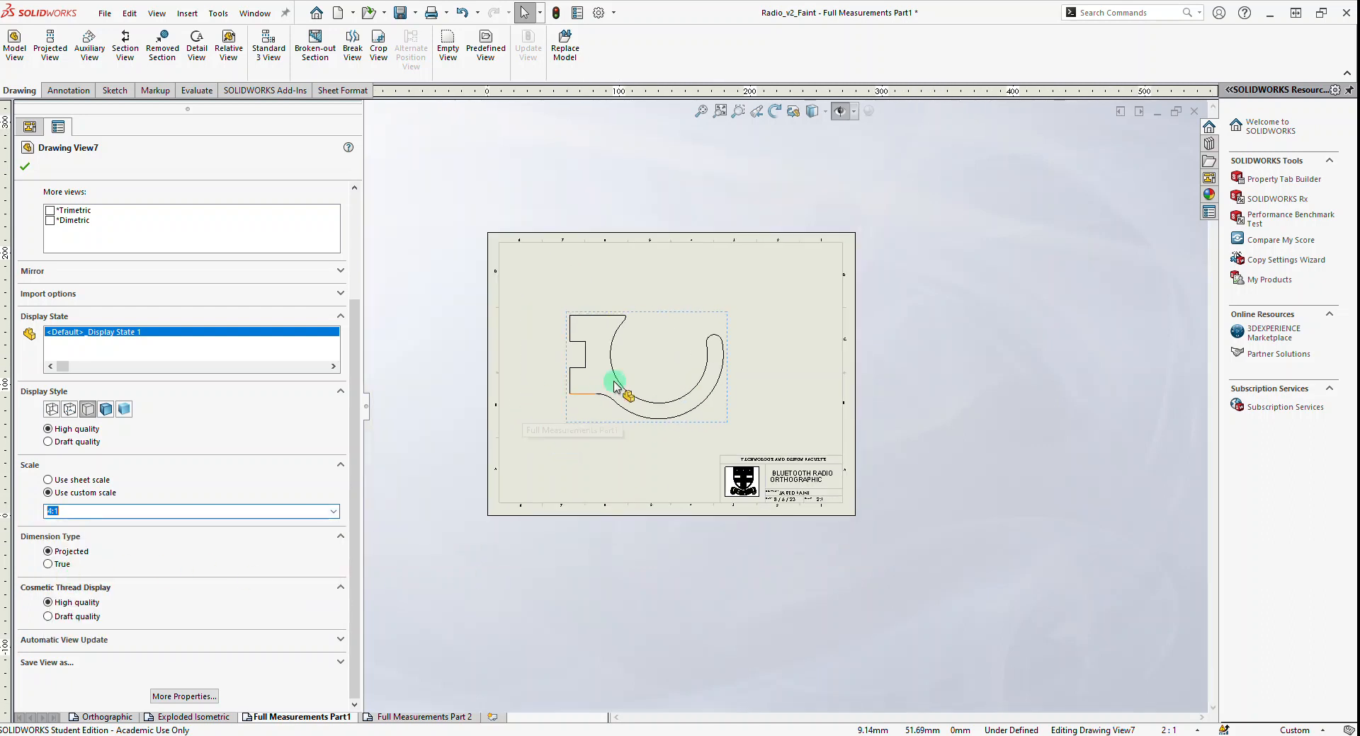
left_click_drag(635, 421, 670, 423)
left_click(537, 297)
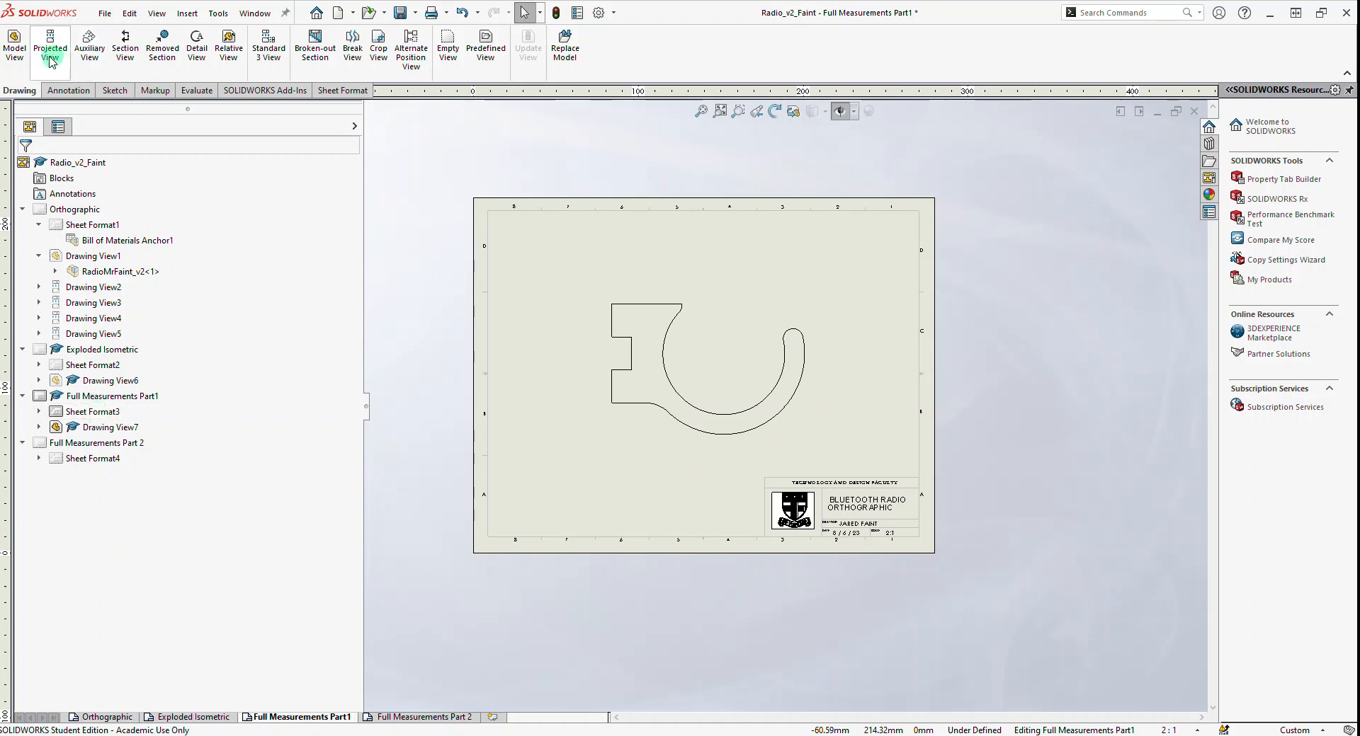
Dimension the clip's upper-left edge, the notch height and the overall height of its mounting block on the left side
left_click(67, 90)
left_click(22, 44)
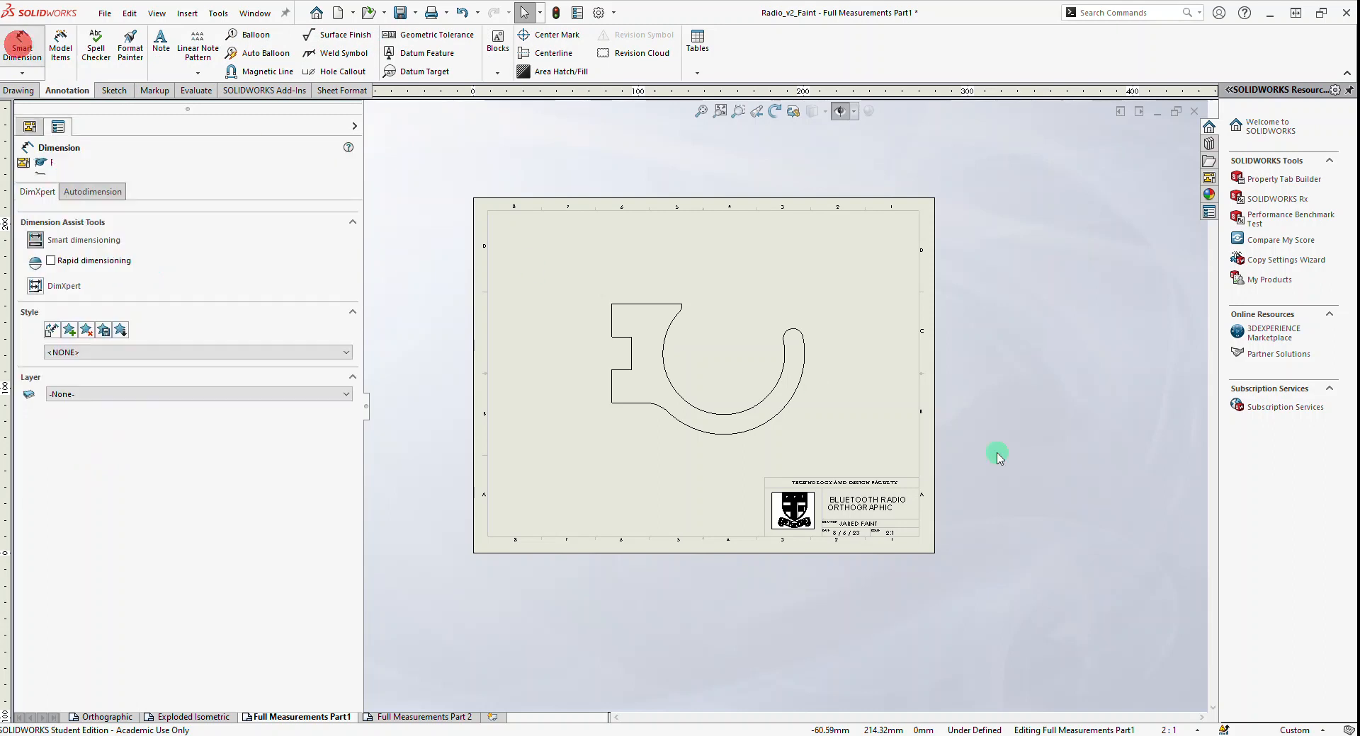
scroll(736, 280, "down", 2)
left_click(583, 339)
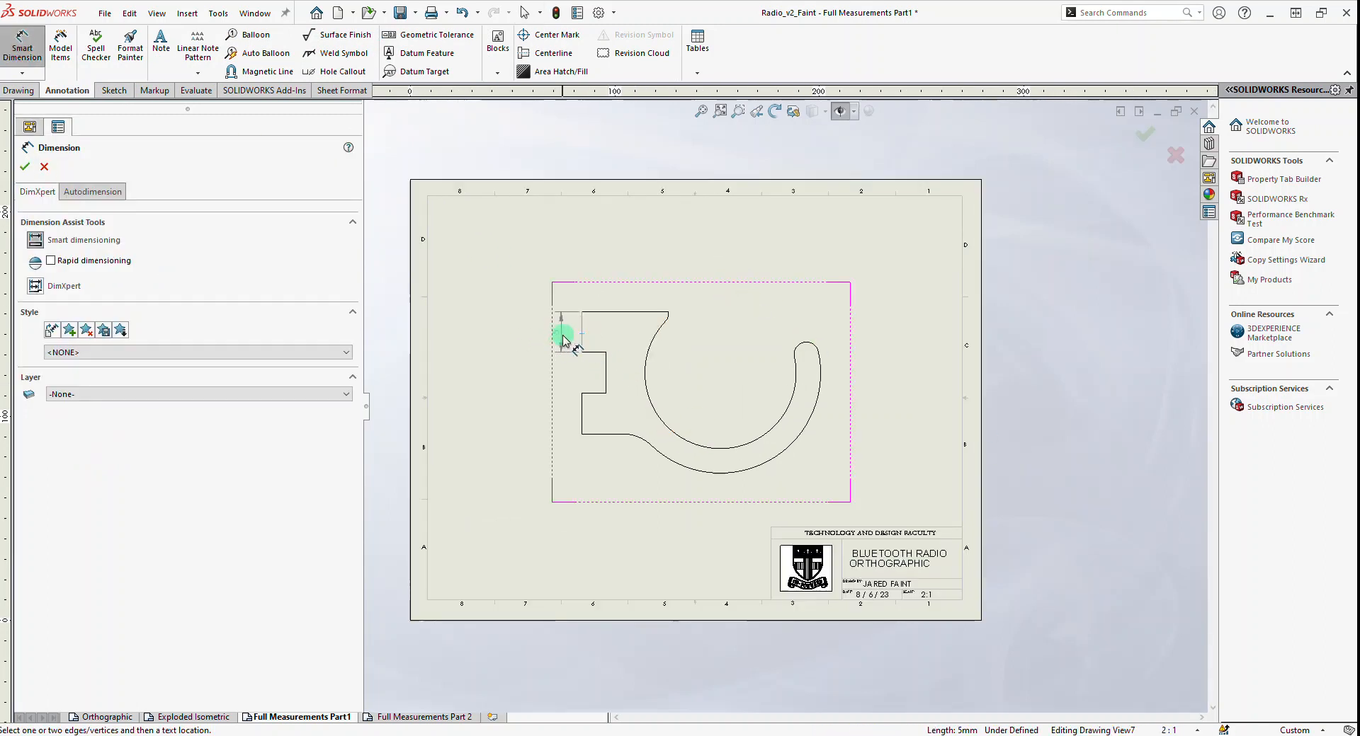
left_click(604, 377)
left_click(567, 377)
left_click(598, 313)
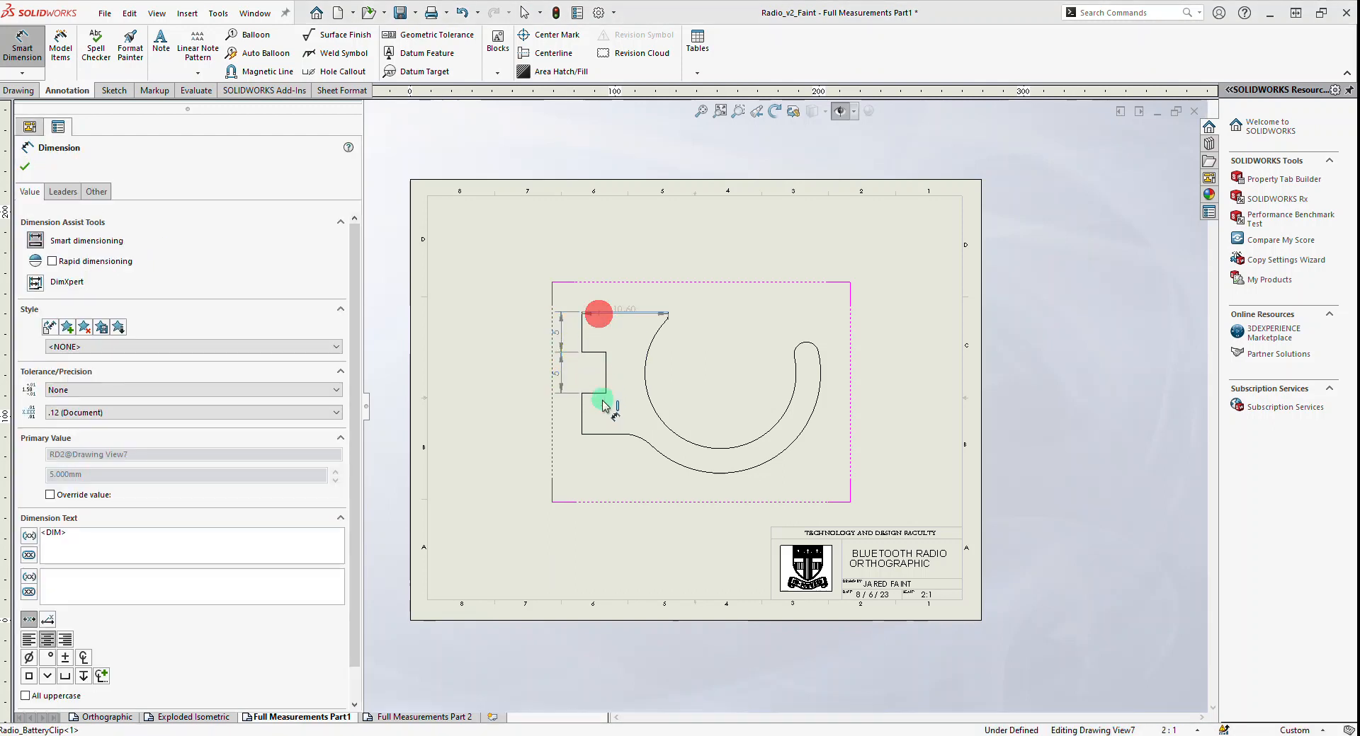
left_click(599, 435)
left_click(544, 425)
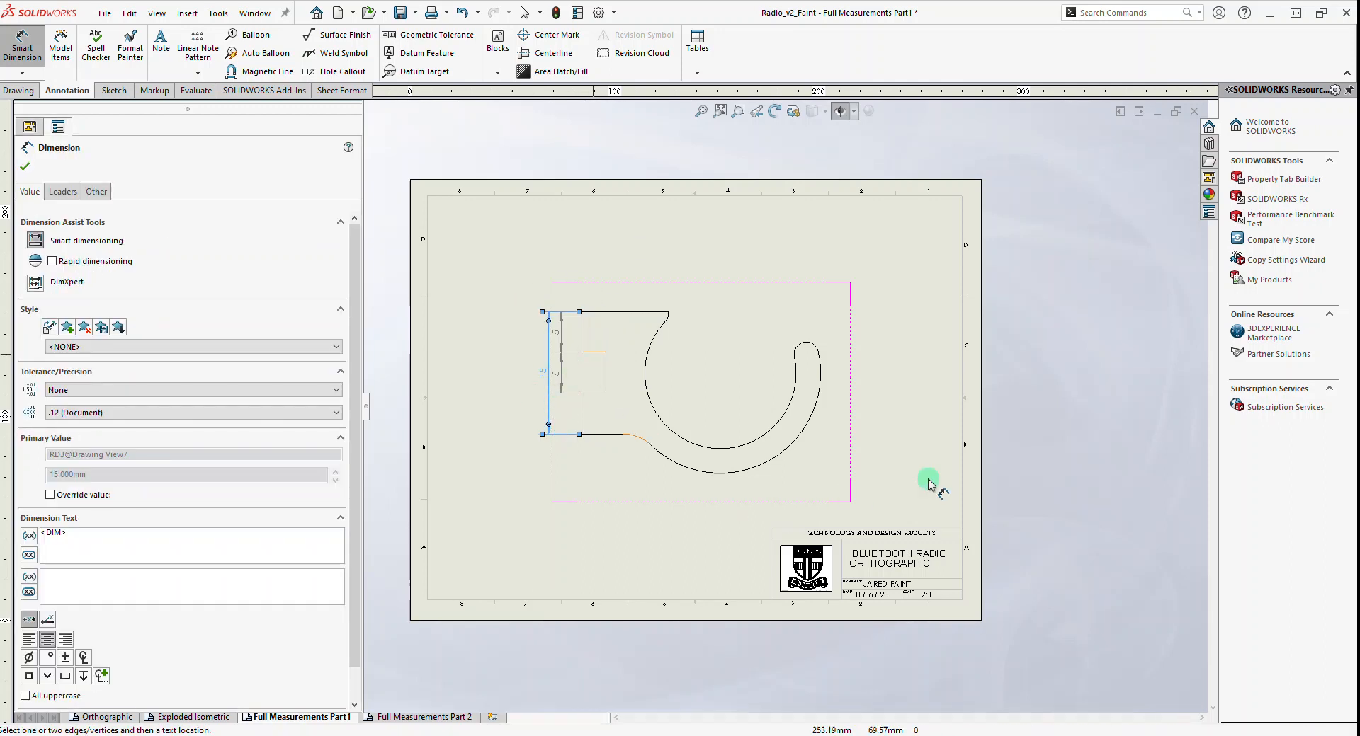
Add radius dimensions to the clip's outer arc, inner arc and rounded tip, placed to the right of the view
left_click(778, 454)
left_click(884, 496)
left_click(792, 404)
left_click(875, 445)
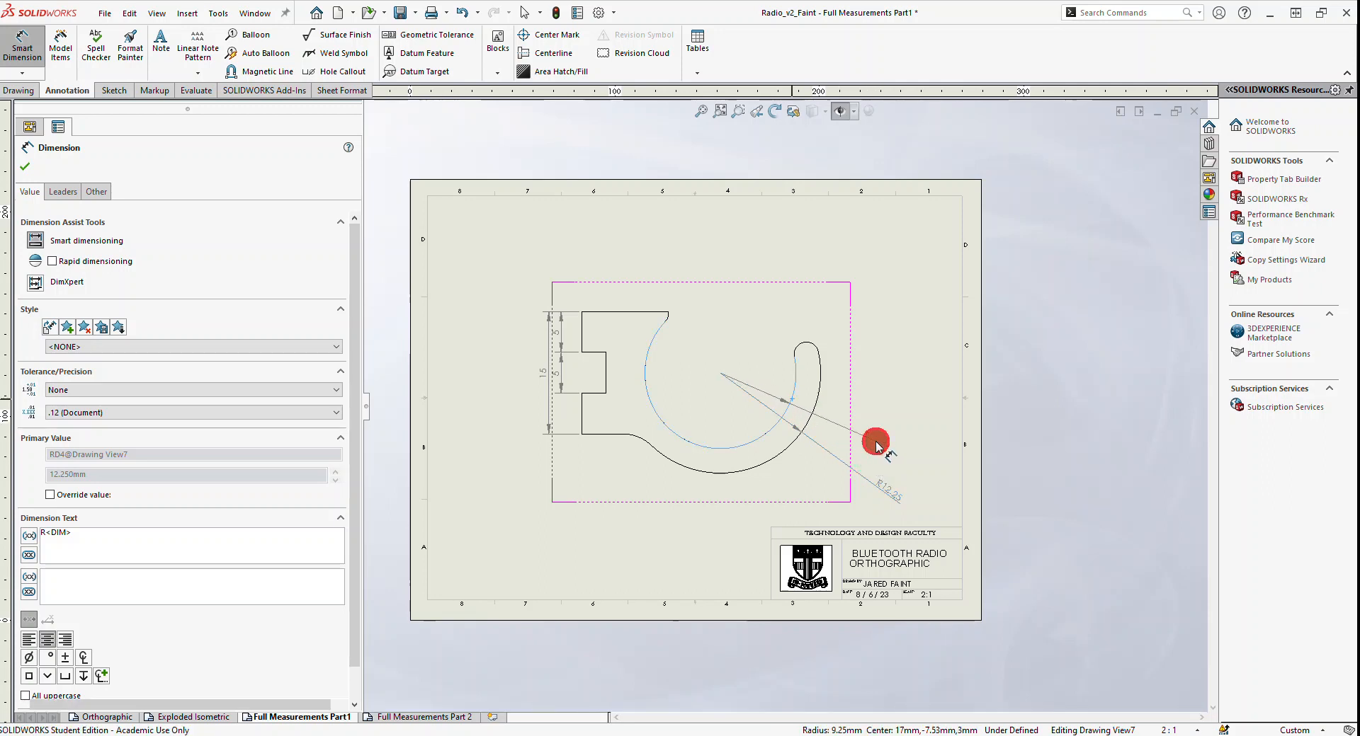
left_click(807, 343)
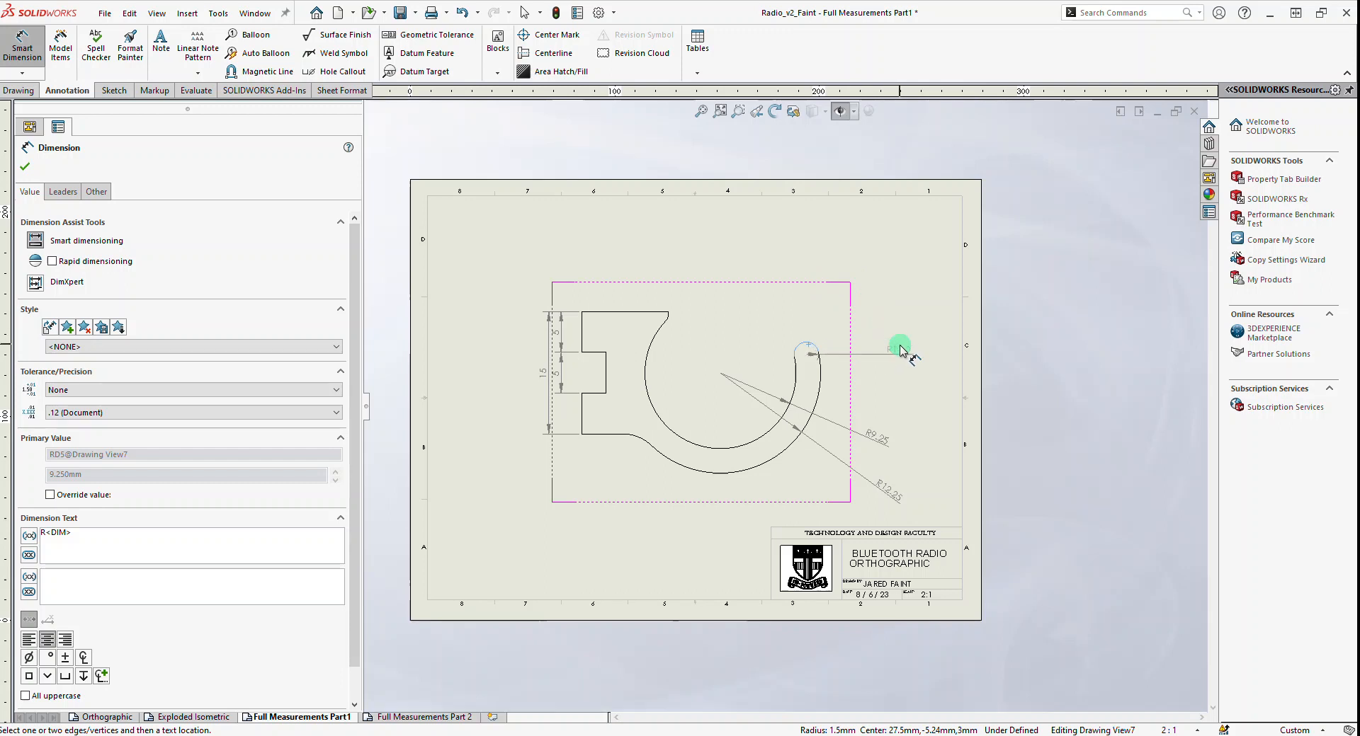
left_click(889, 373)
scroll(708, 340, "down", 2)
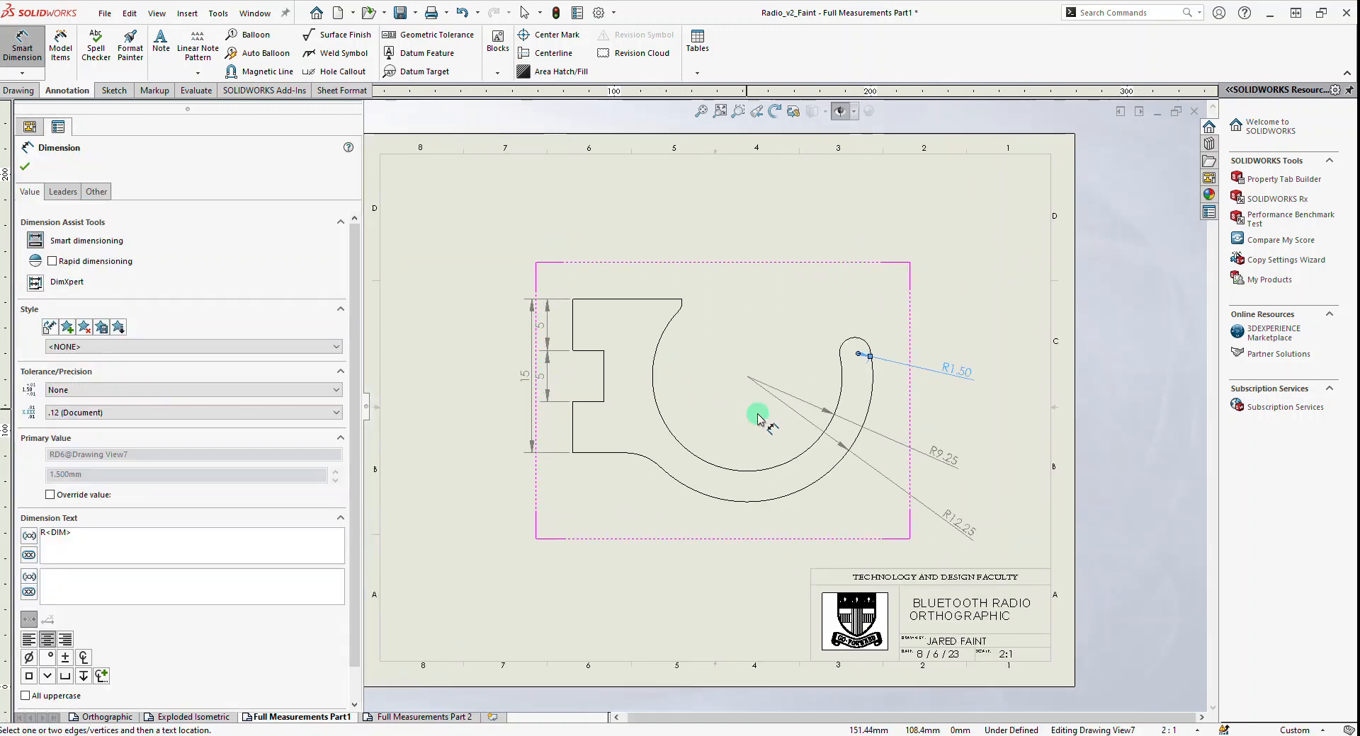
Dimension the length of the clip's top edge and the radius of the small rounded corner at its end
scroll(729, 319, "down", 1)
left_click(607, 298)
left_click(601, 241)
scroll(610, 336, "down", 1)
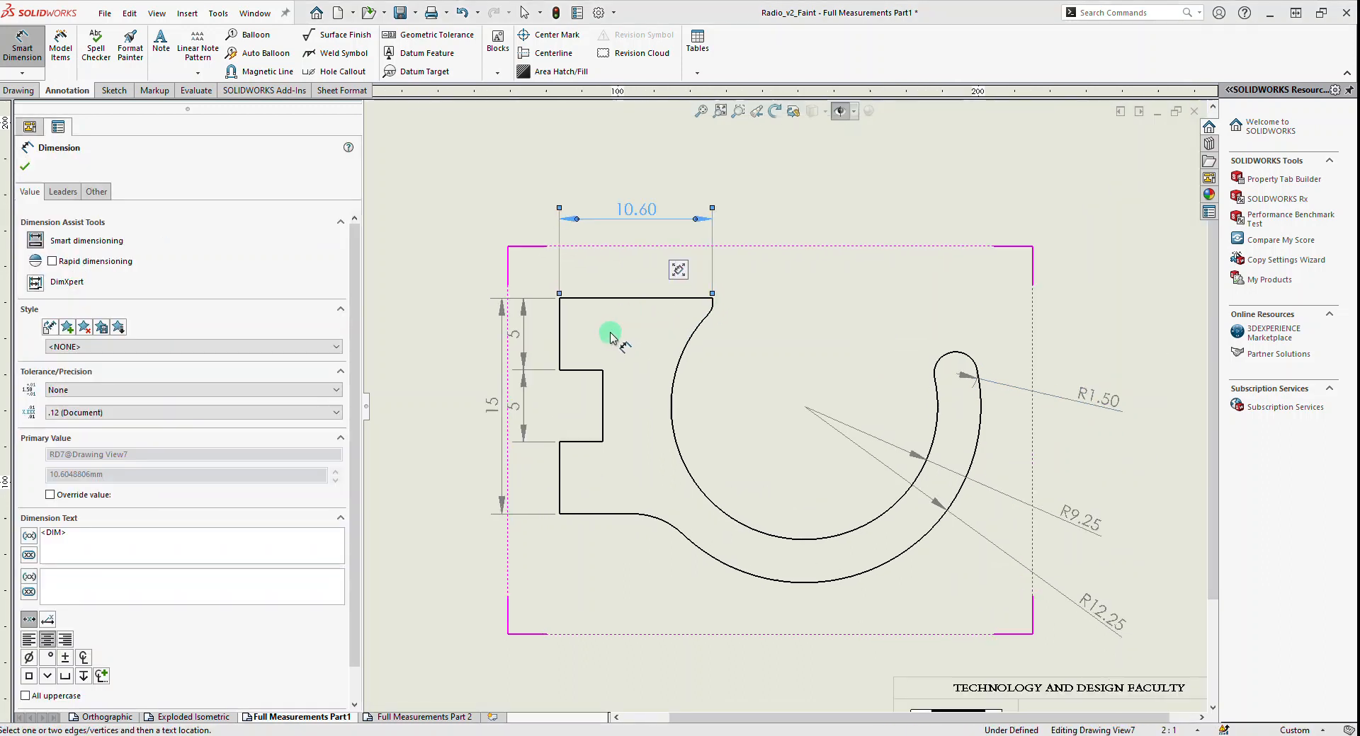
scroll(740, 304, "down", 2)
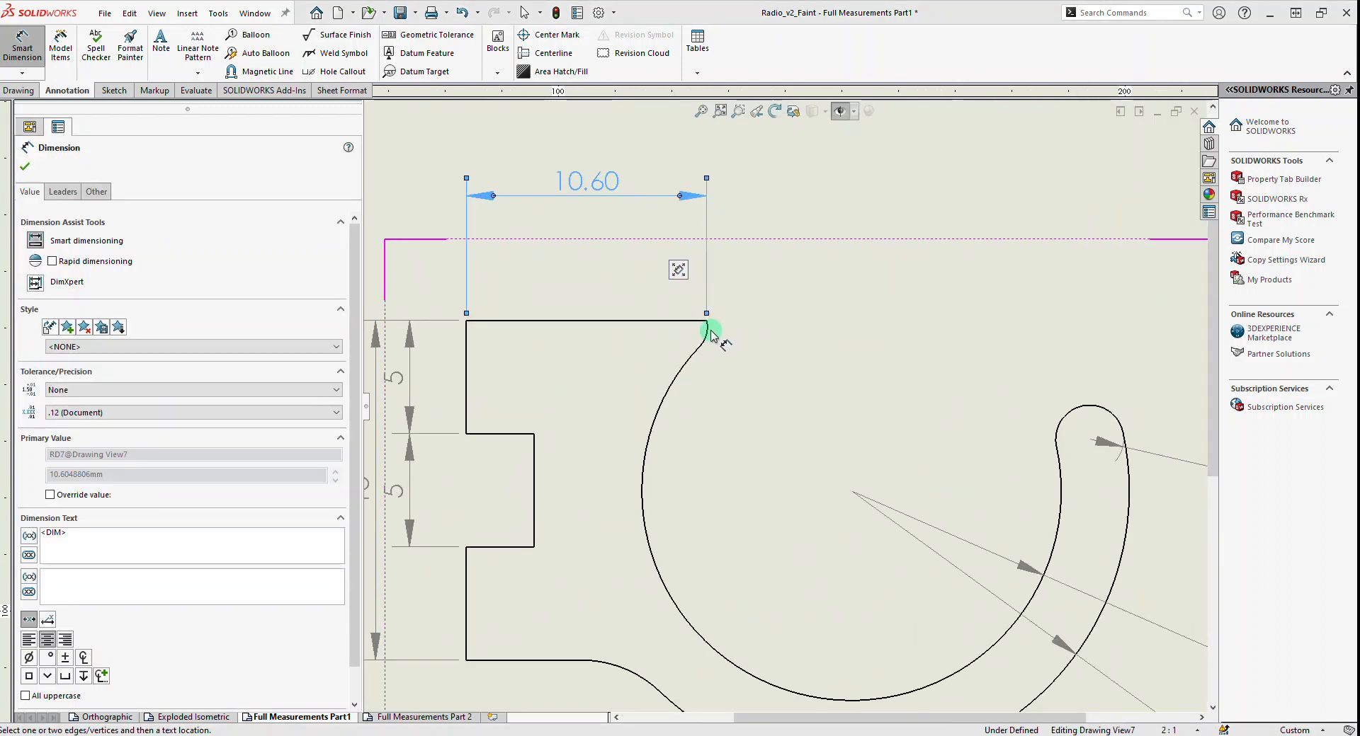
left_click(707, 333)
left_click(759, 253)
scroll(716, 386, "up", 3)
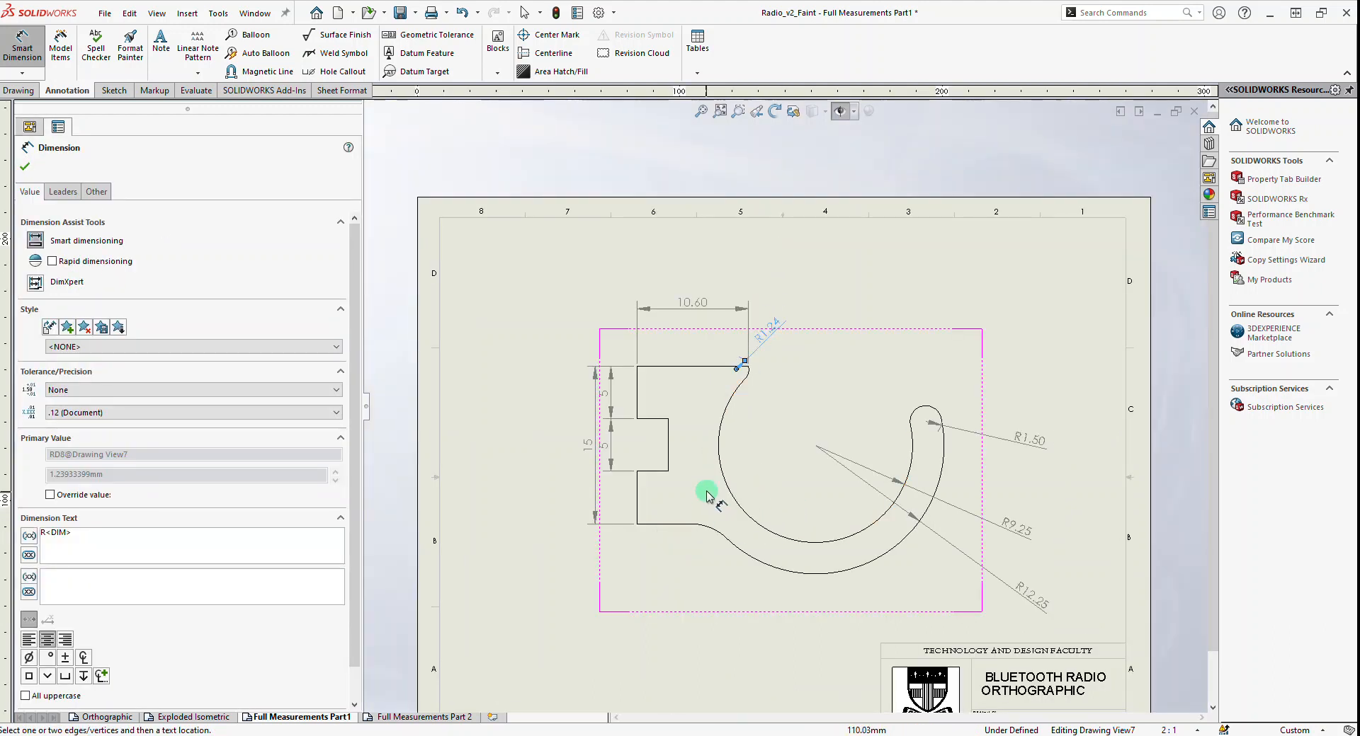
Add center marks to the clip's large inner arc and its rounded tip
left_click(550, 43)
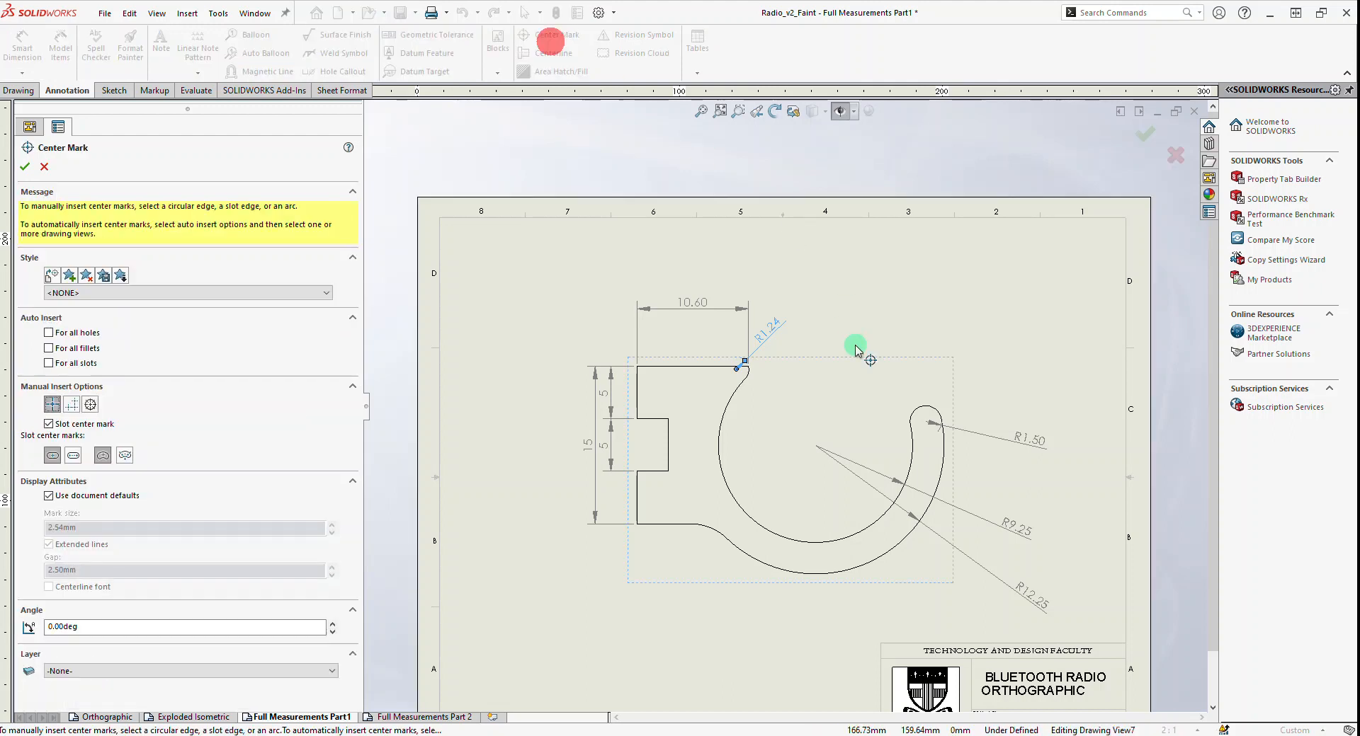
left_click(824, 541)
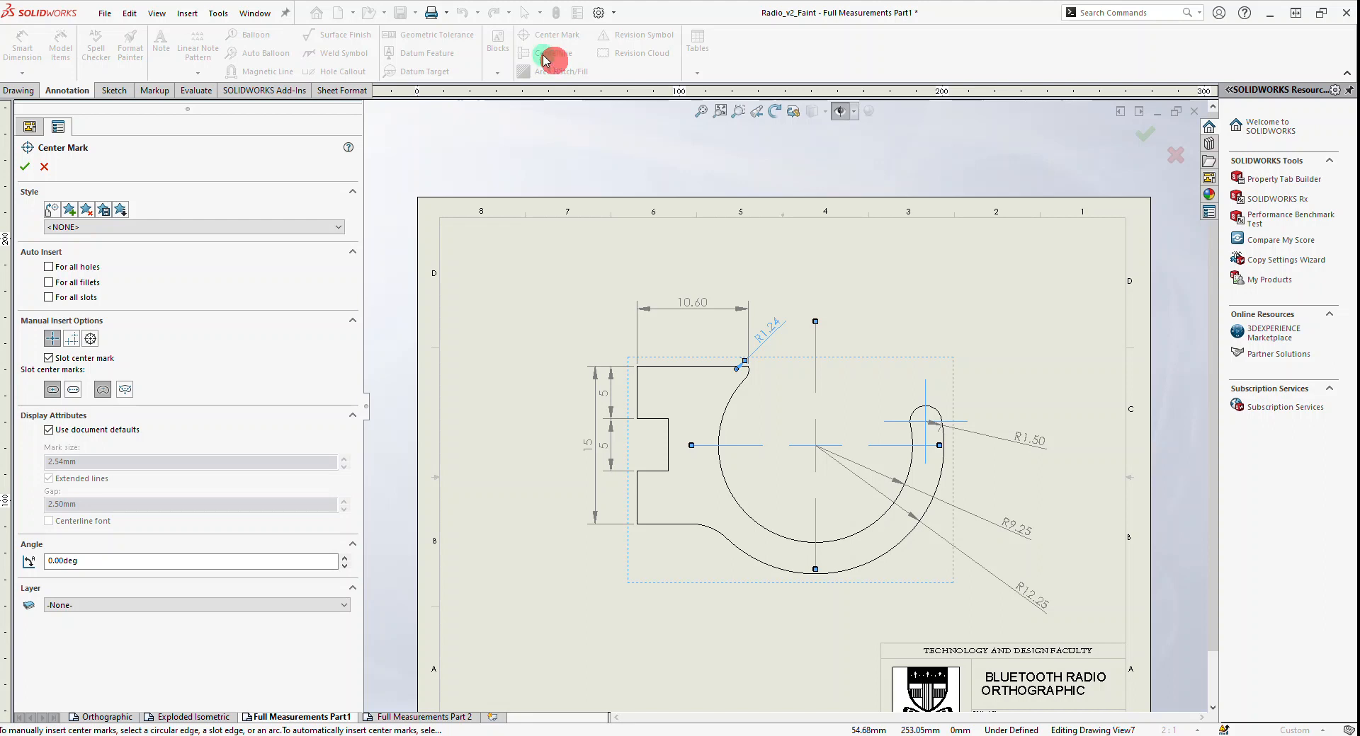
key("Escape")
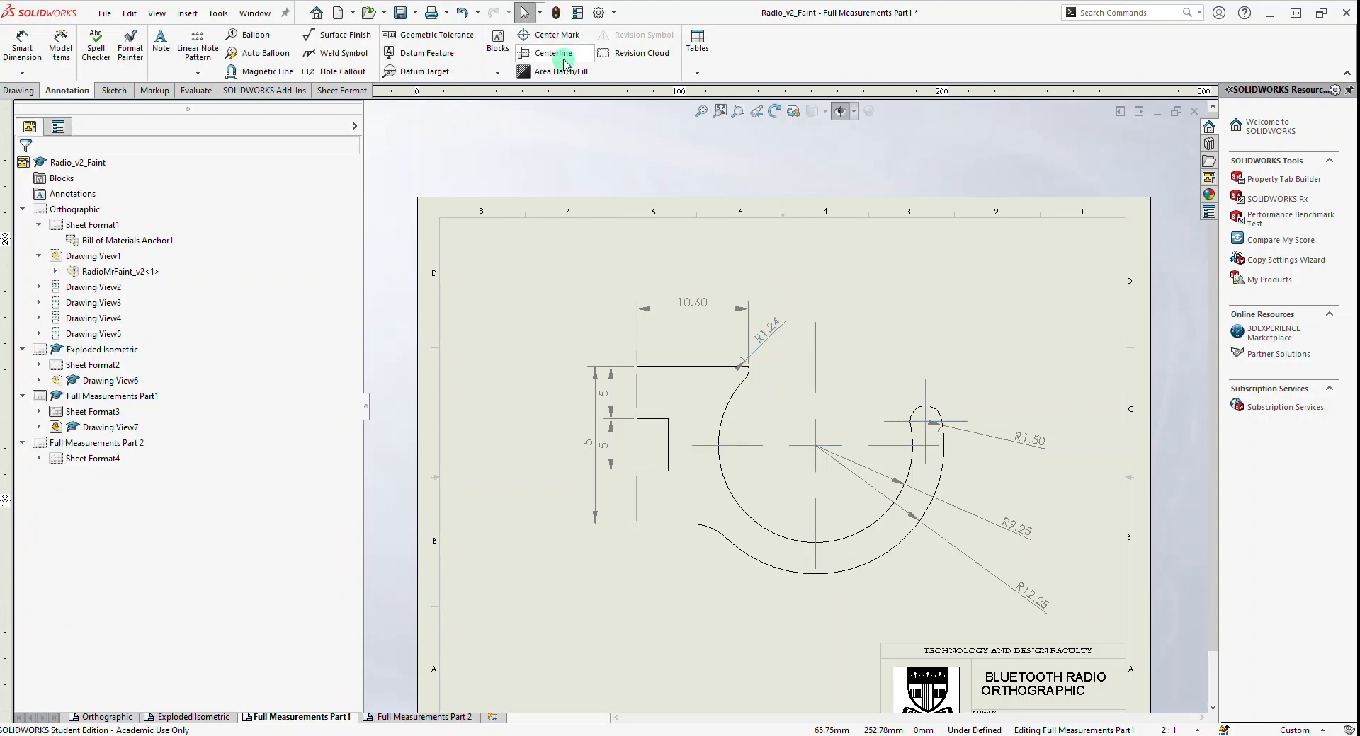
left_click(547, 54)
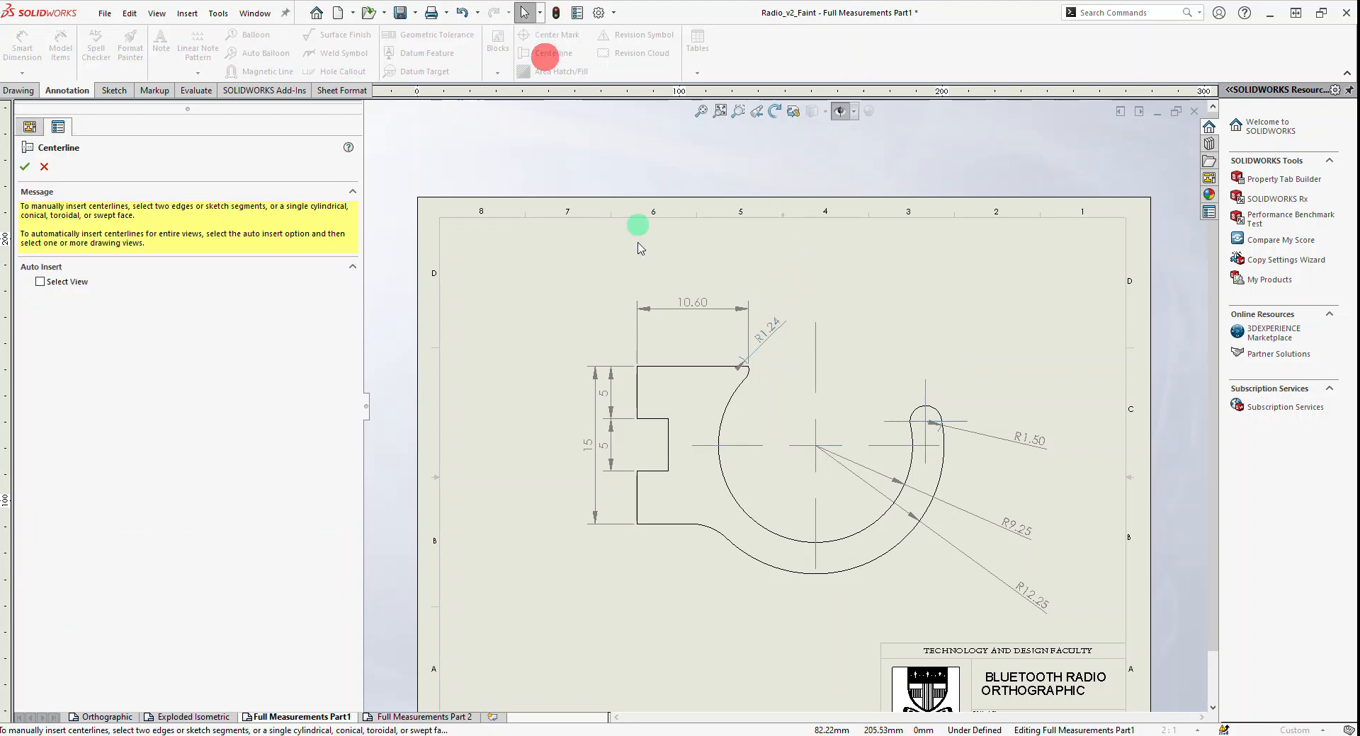
left_click(669, 448)
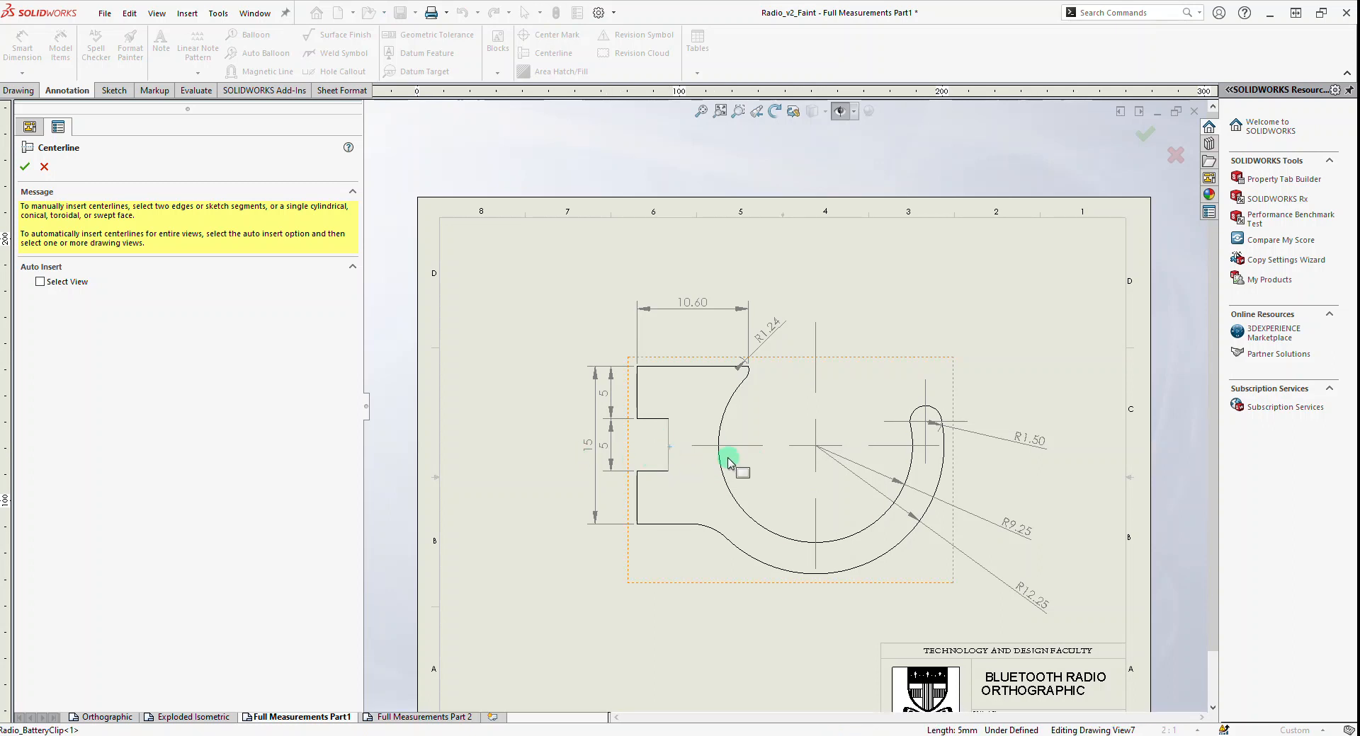
left_click(720, 459)
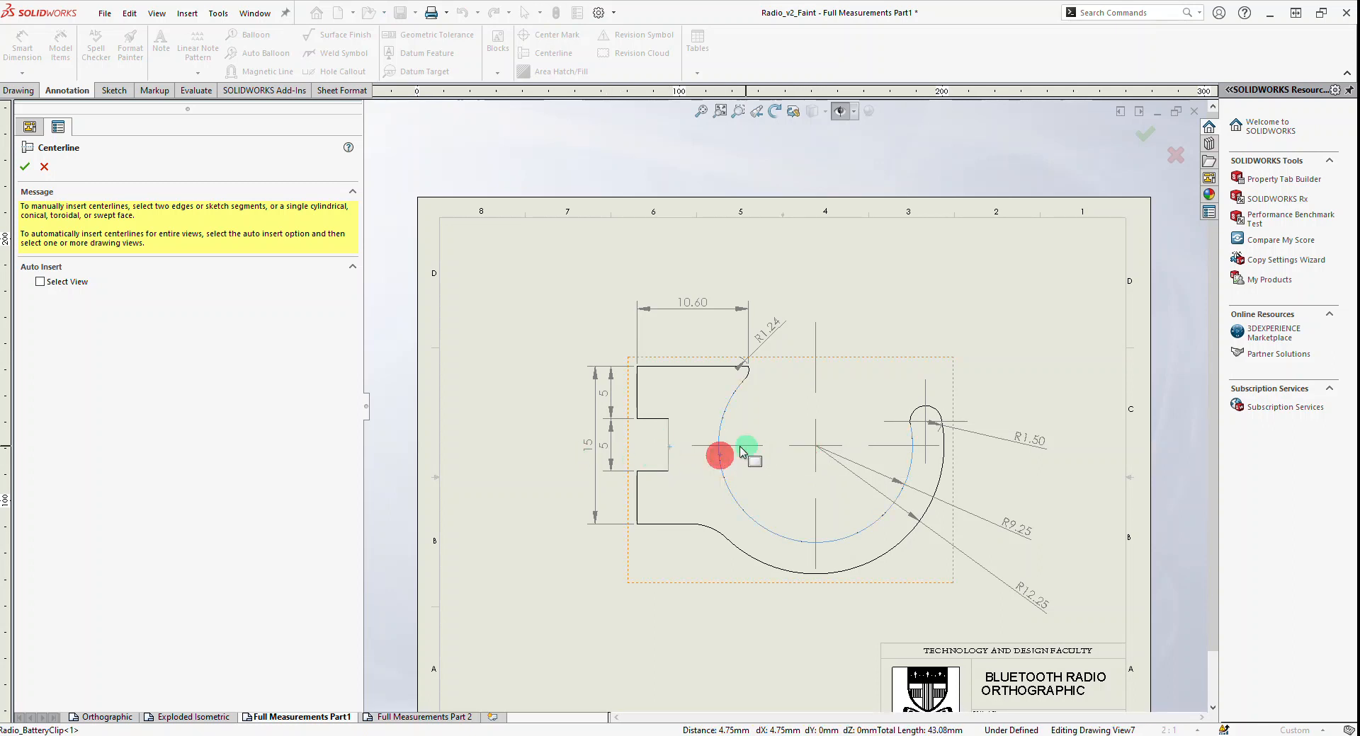
left_click(45, 168)
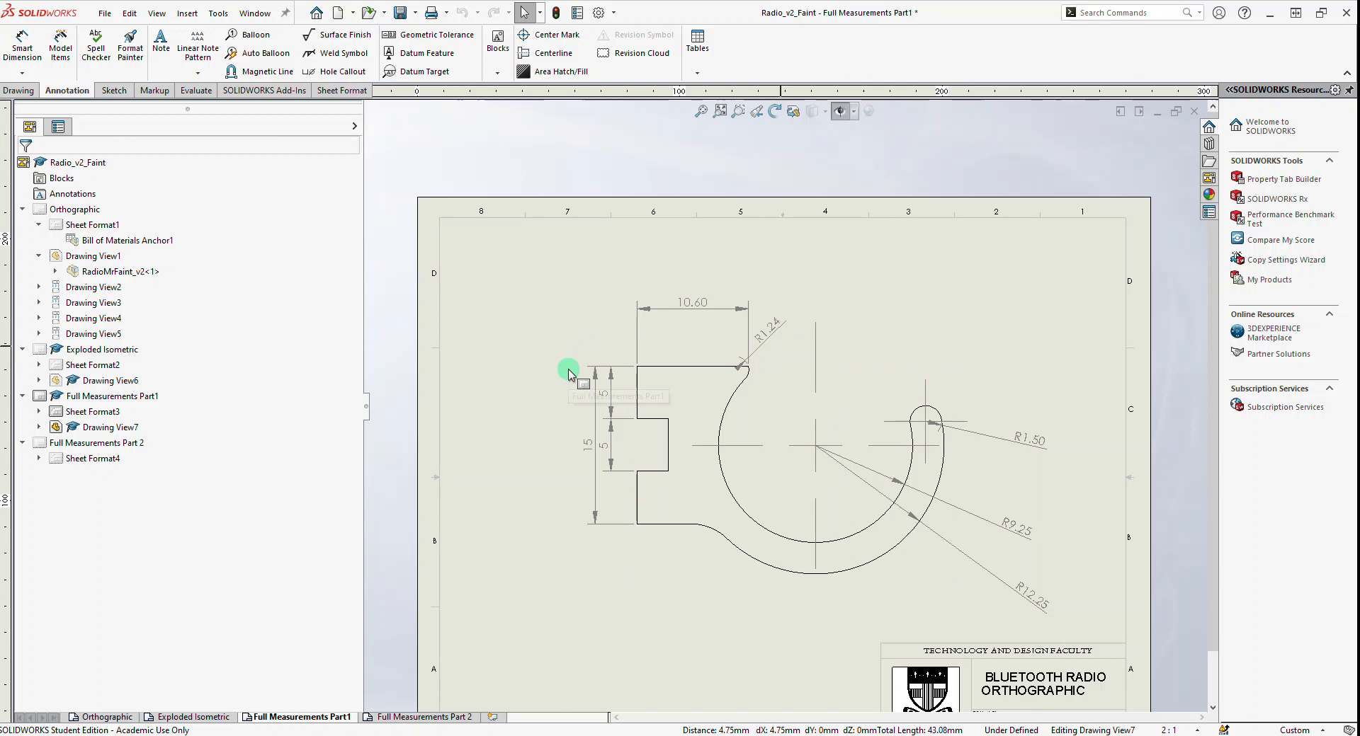
Dimension the length of the clip's short bottom edge and the radius of the fillet beside it
left_click(24, 49)
left_click(664, 526)
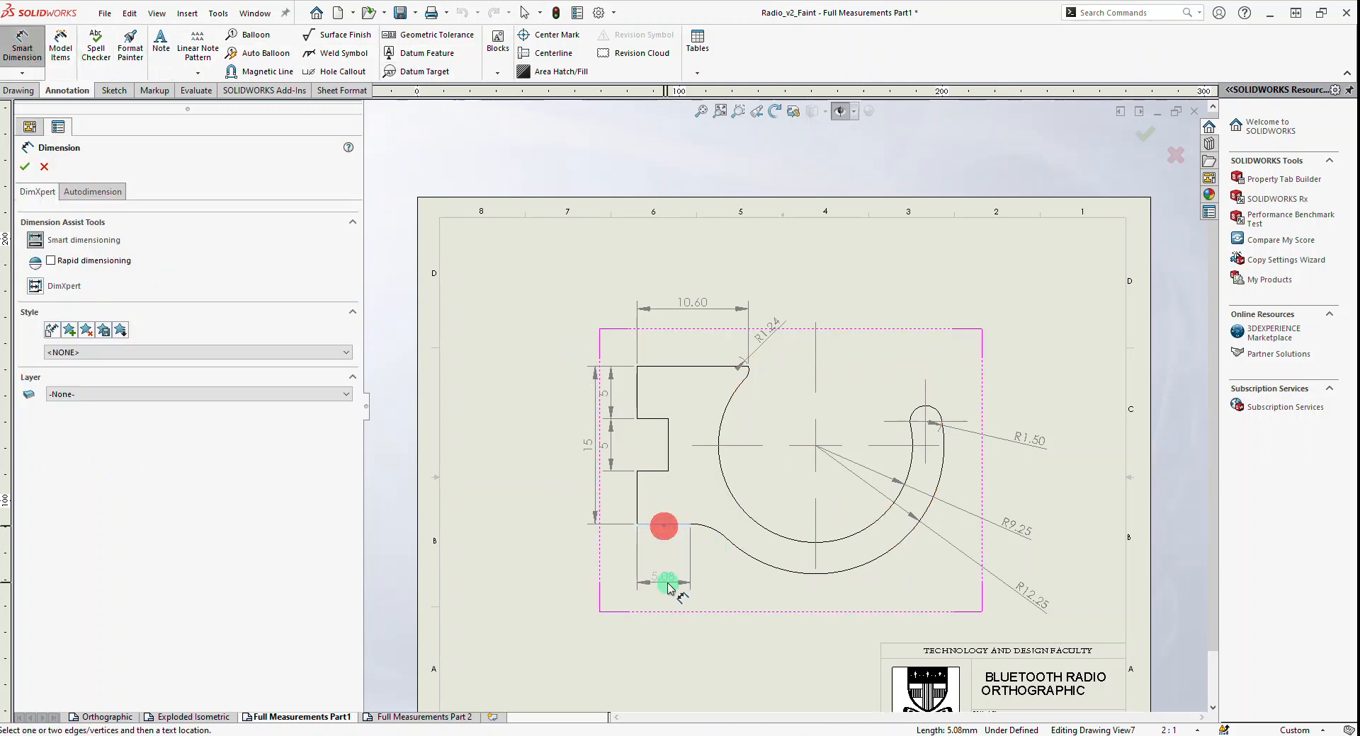
left_click(666, 583)
left_click(711, 532)
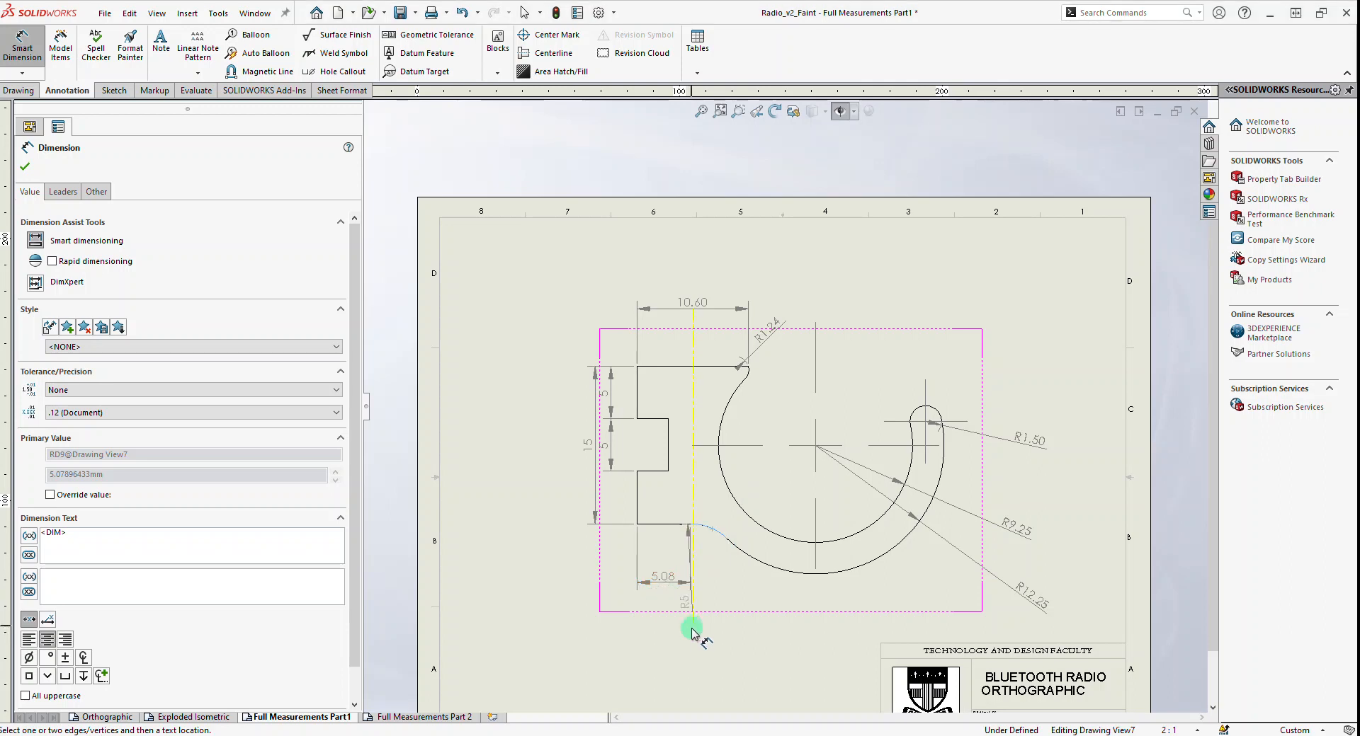
left_click(633, 650)
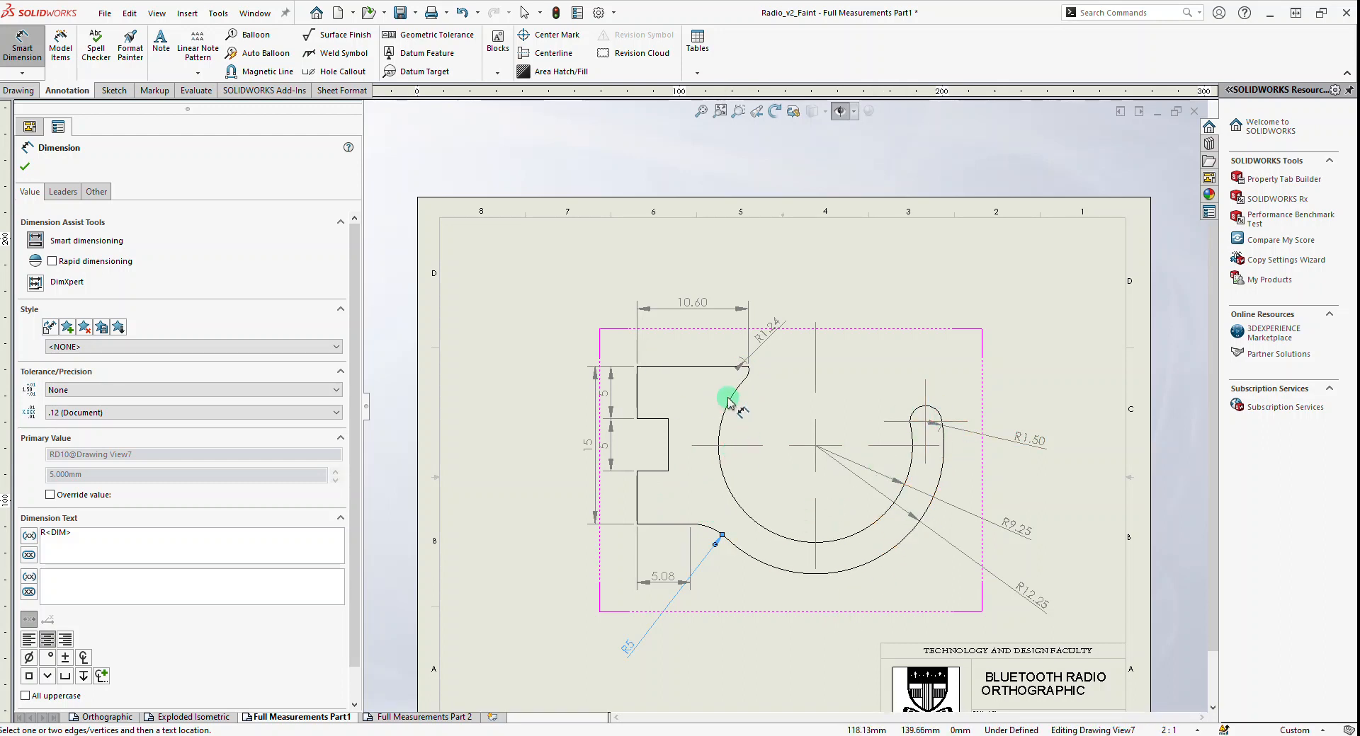
Dimension the vertical distance from the start of the rounded tip to the clip's bottom edge, placed right of the view
left_click(910, 425)
left_click(668, 524)
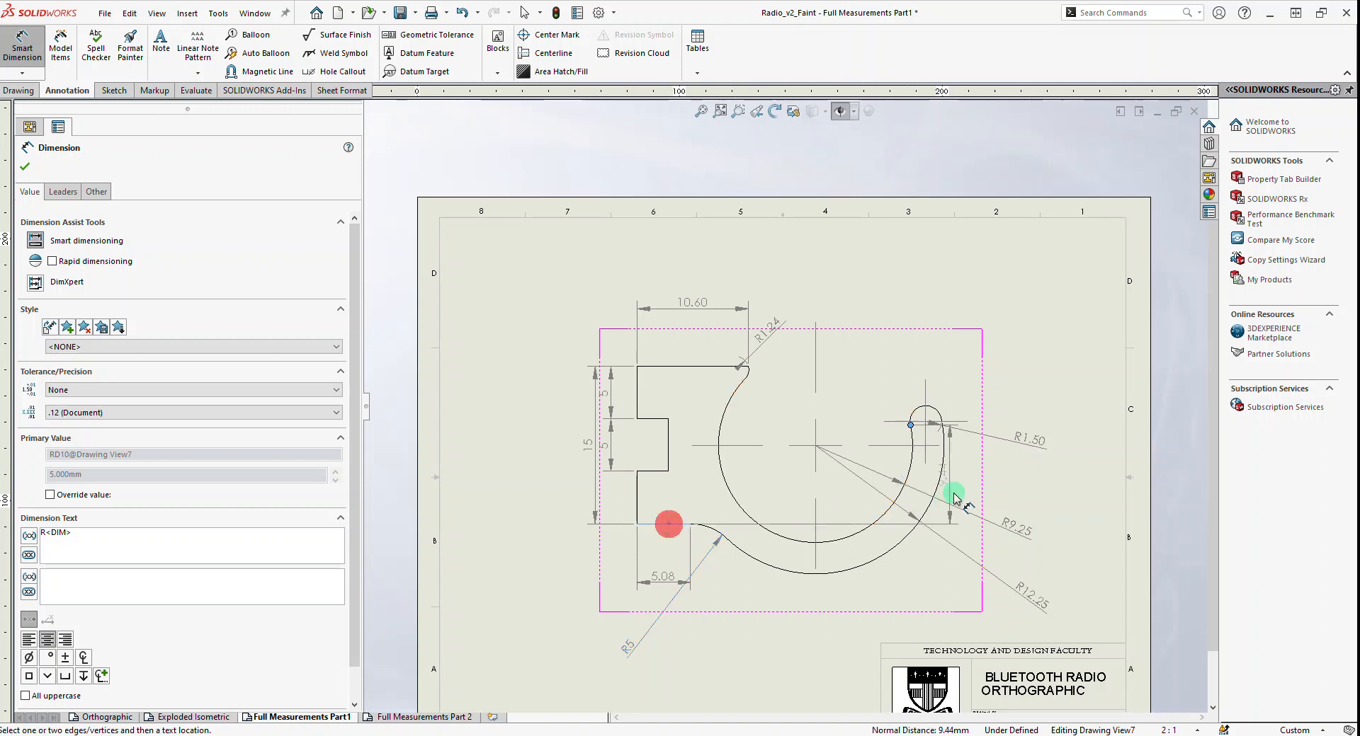
left_click(979, 503)
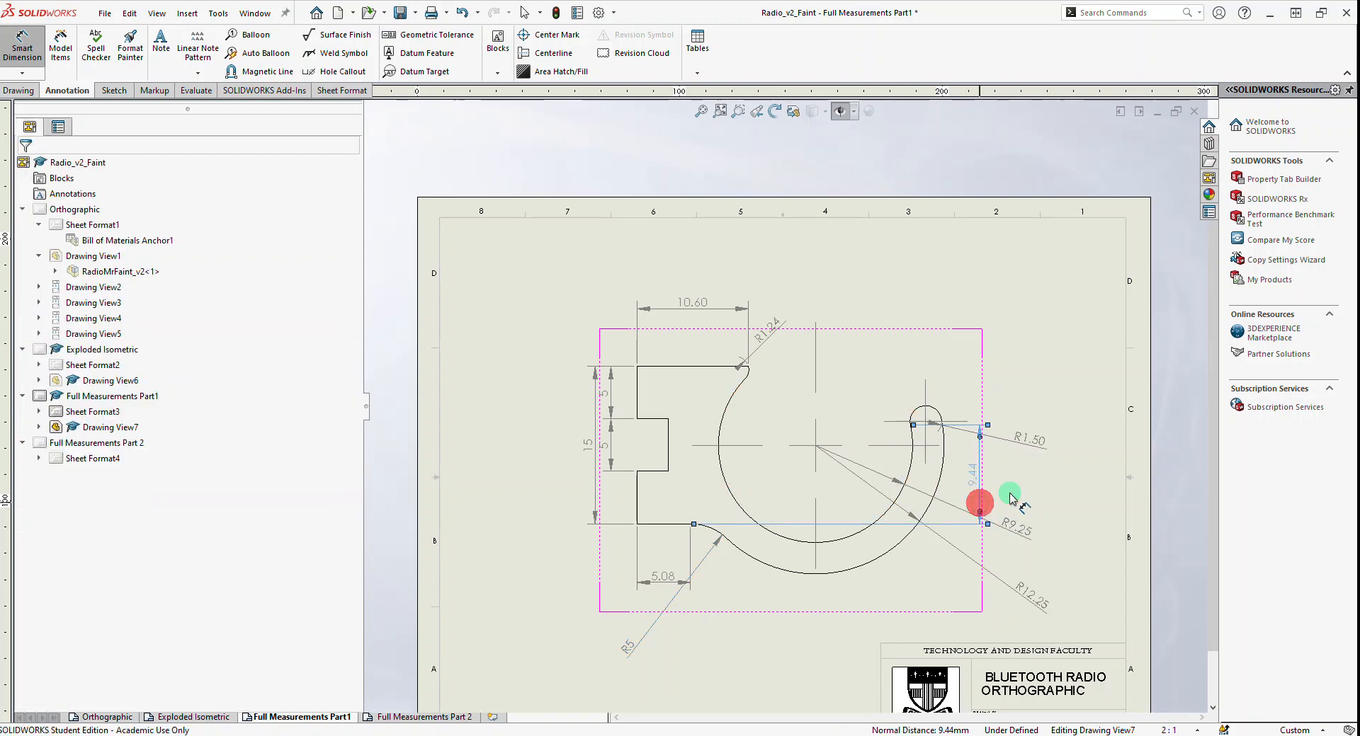
Move the radius dimensions of the rounded tip, inner arc and outer arc above the clip's open end
left_click_drag(1030, 442, 1004, 345)
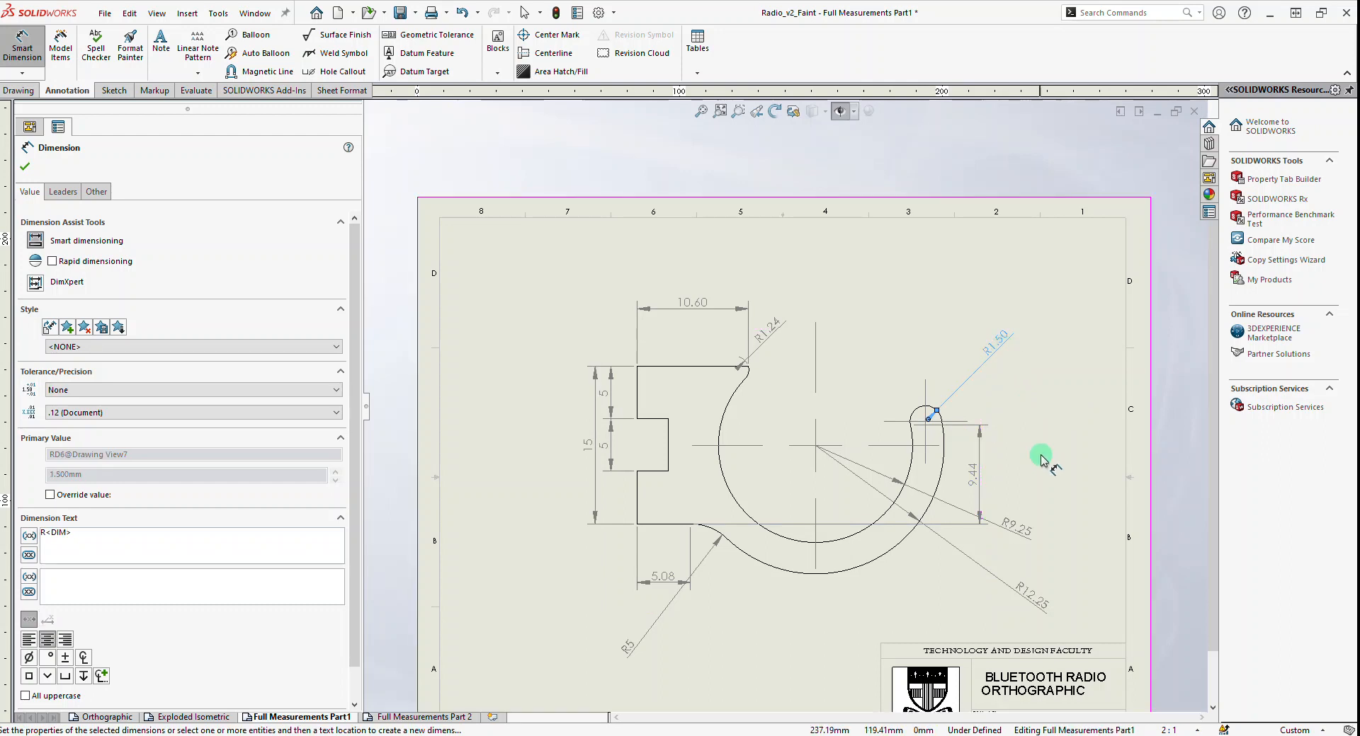
left_click_drag(1020, 539, 892, 311)
left_click_drag(1032, 602, 957, 319)
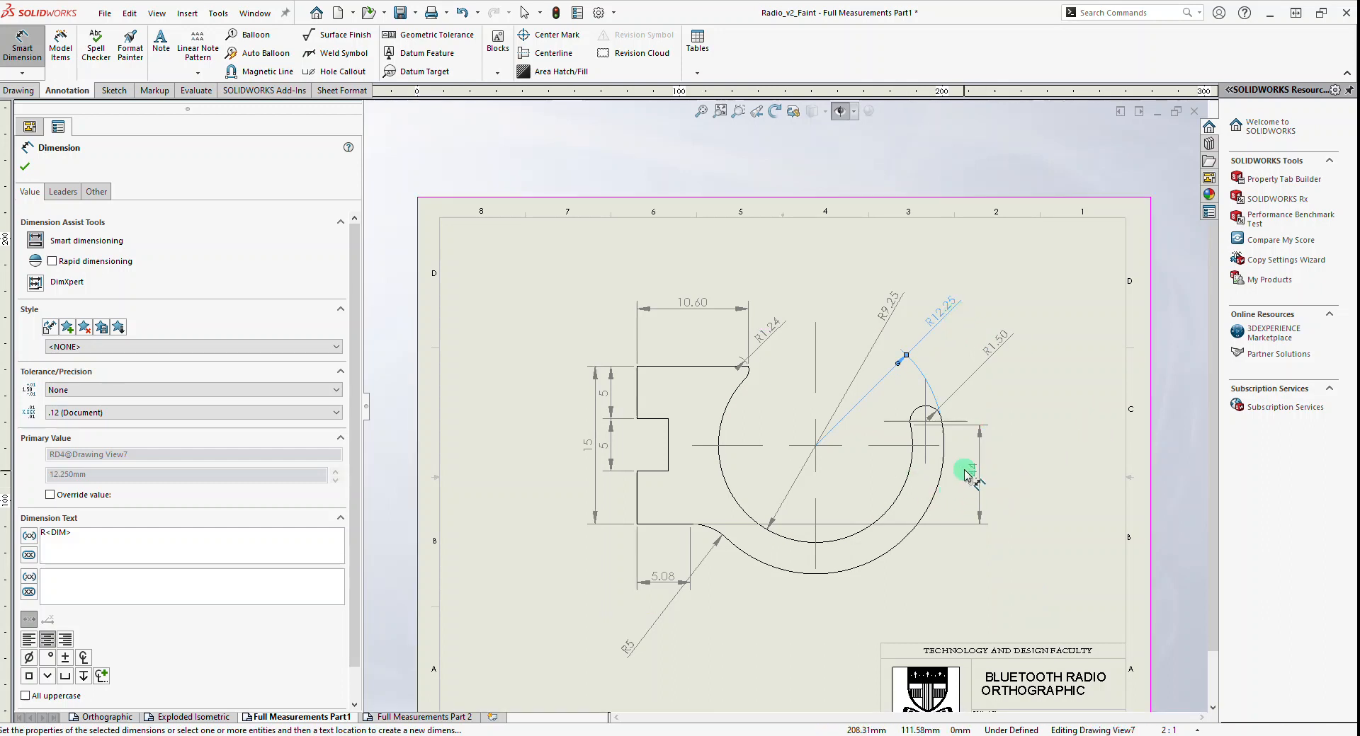
Dimension the vertical distance from the lower end of the upper lip's rounded corner to the clip's bottom edge, placed outside the existing height dimension
left_click(746, 378)
left_click(676, 524)
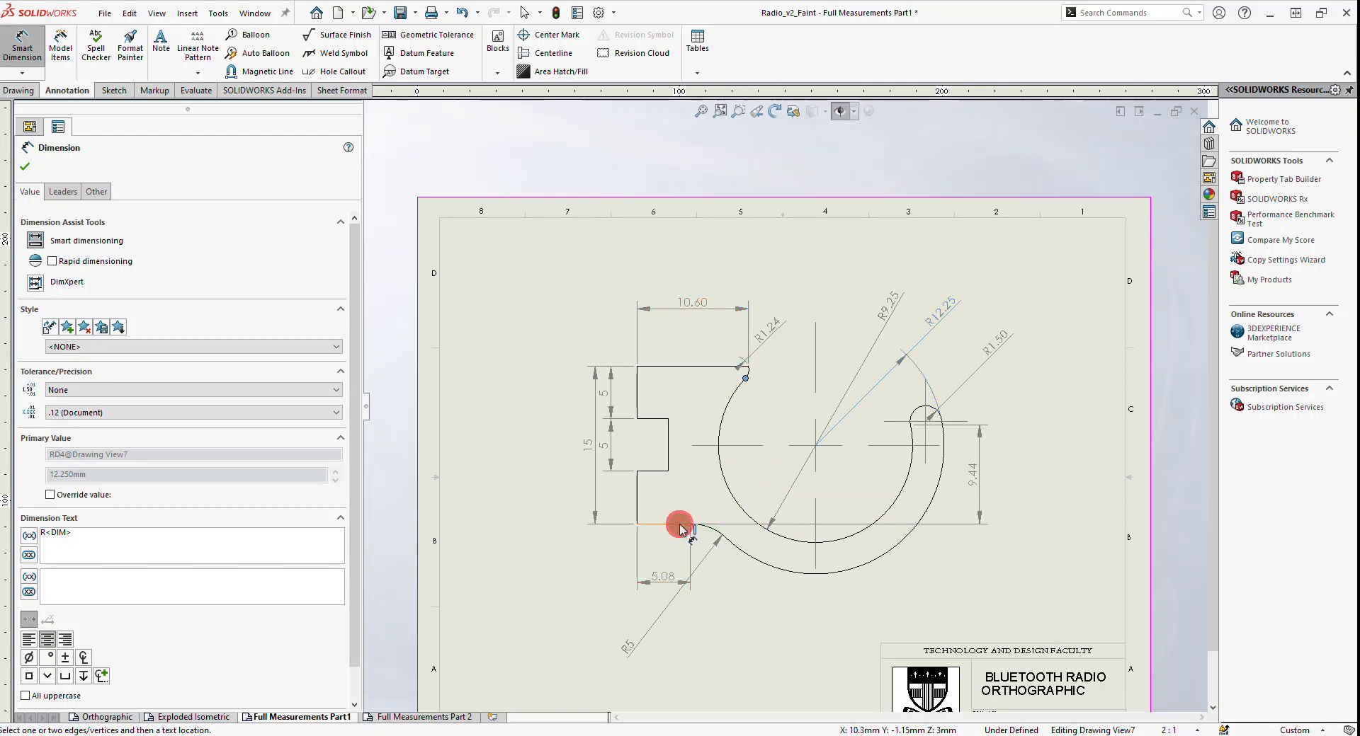
left_click(1002, 516)
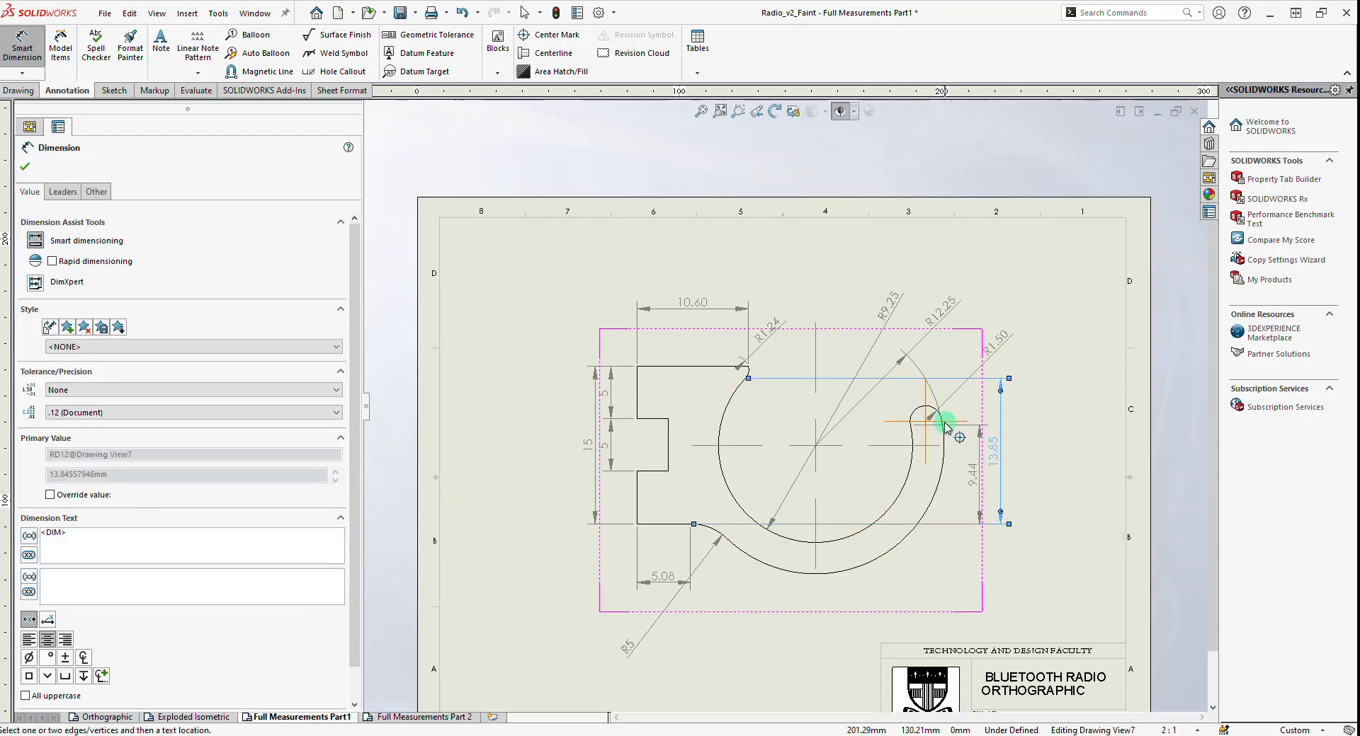
left_click(910, 425)
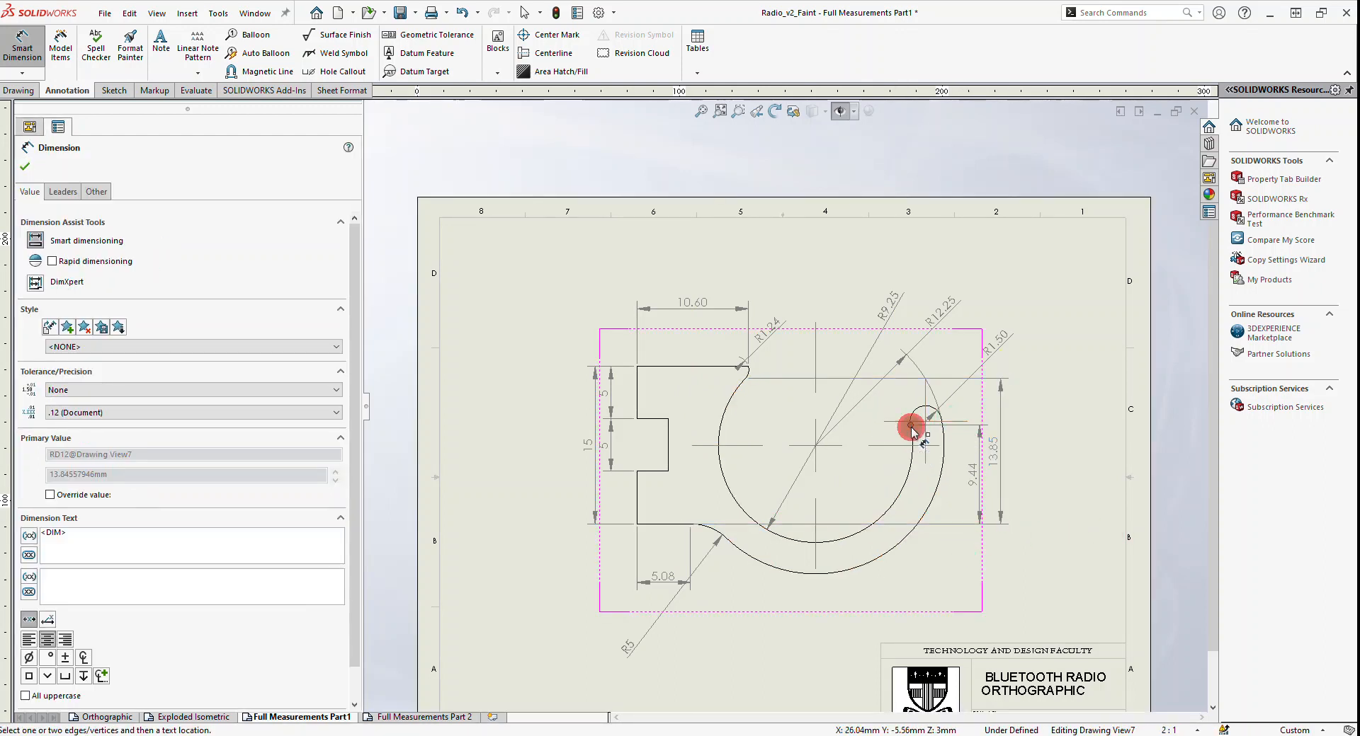
left_click(661, 525)
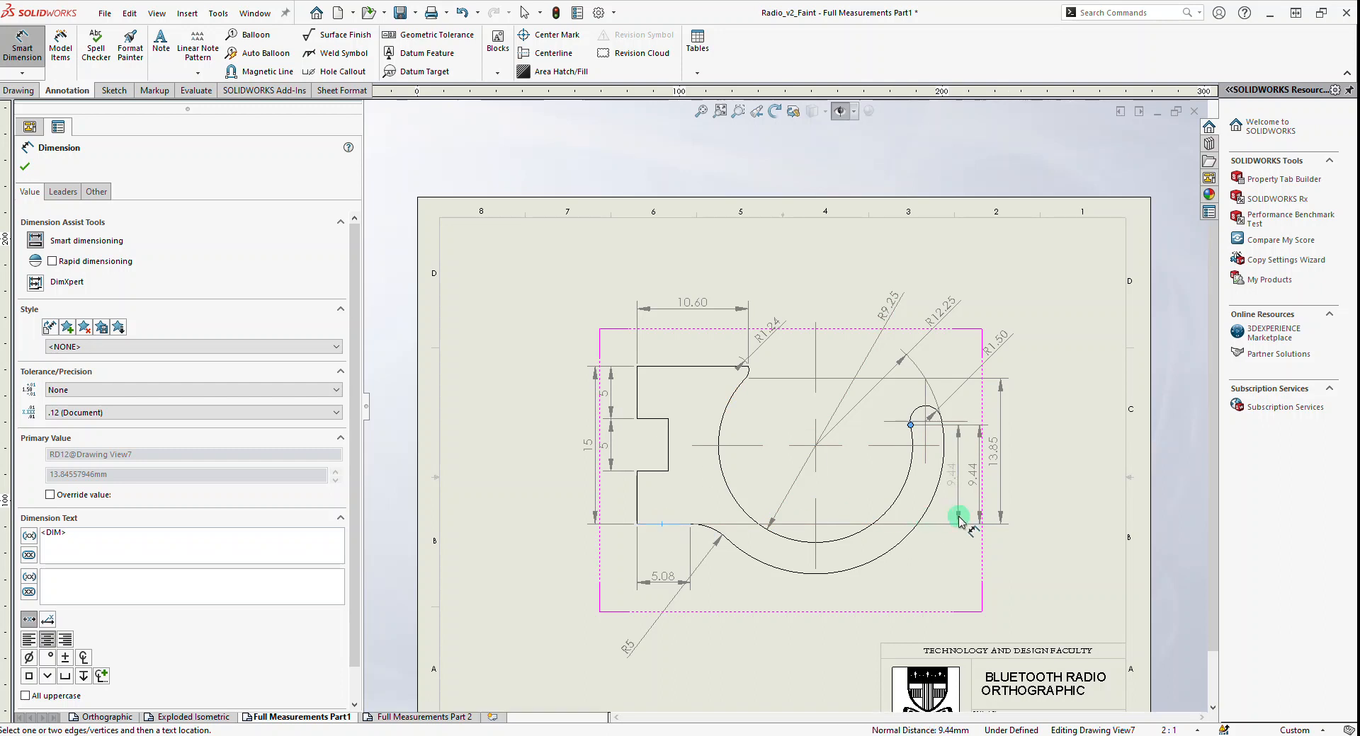
key("Escape")
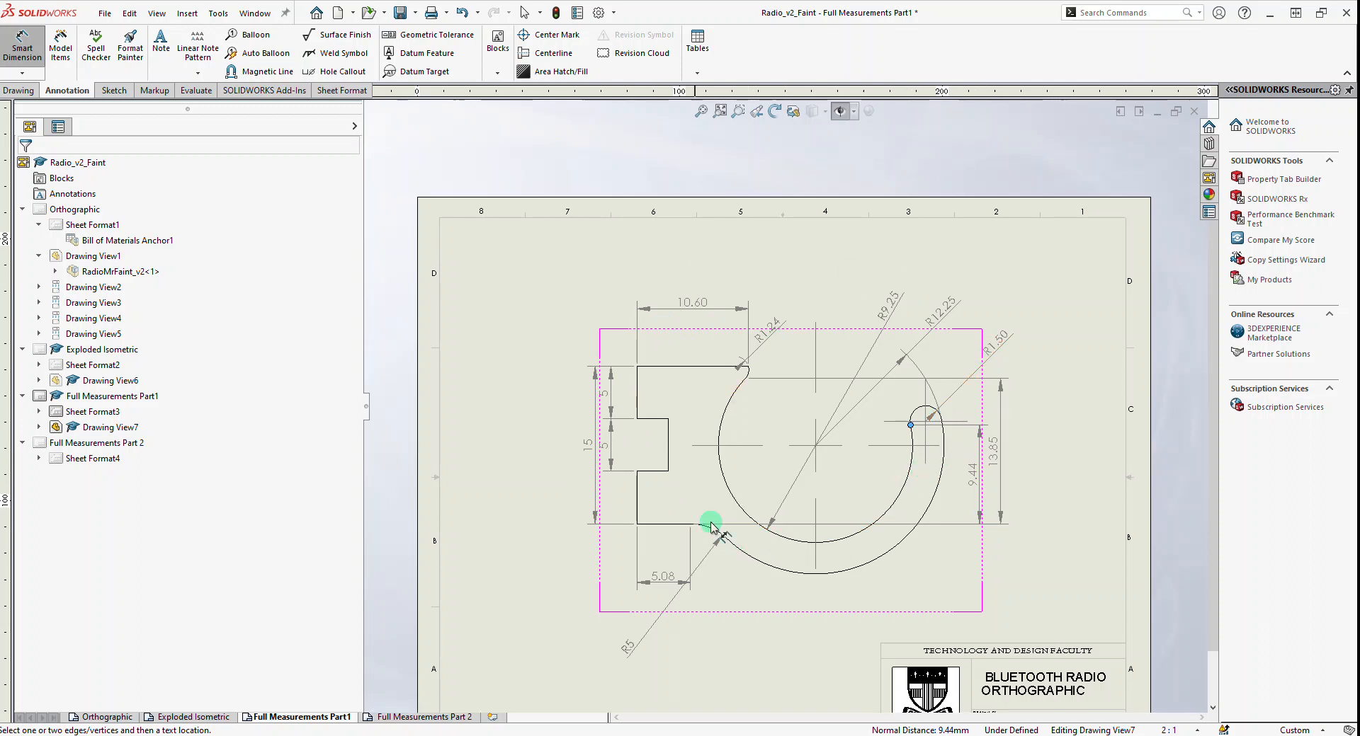
scroll(952, 518, "down", 1)
scroll(986, 576, "up", 3)
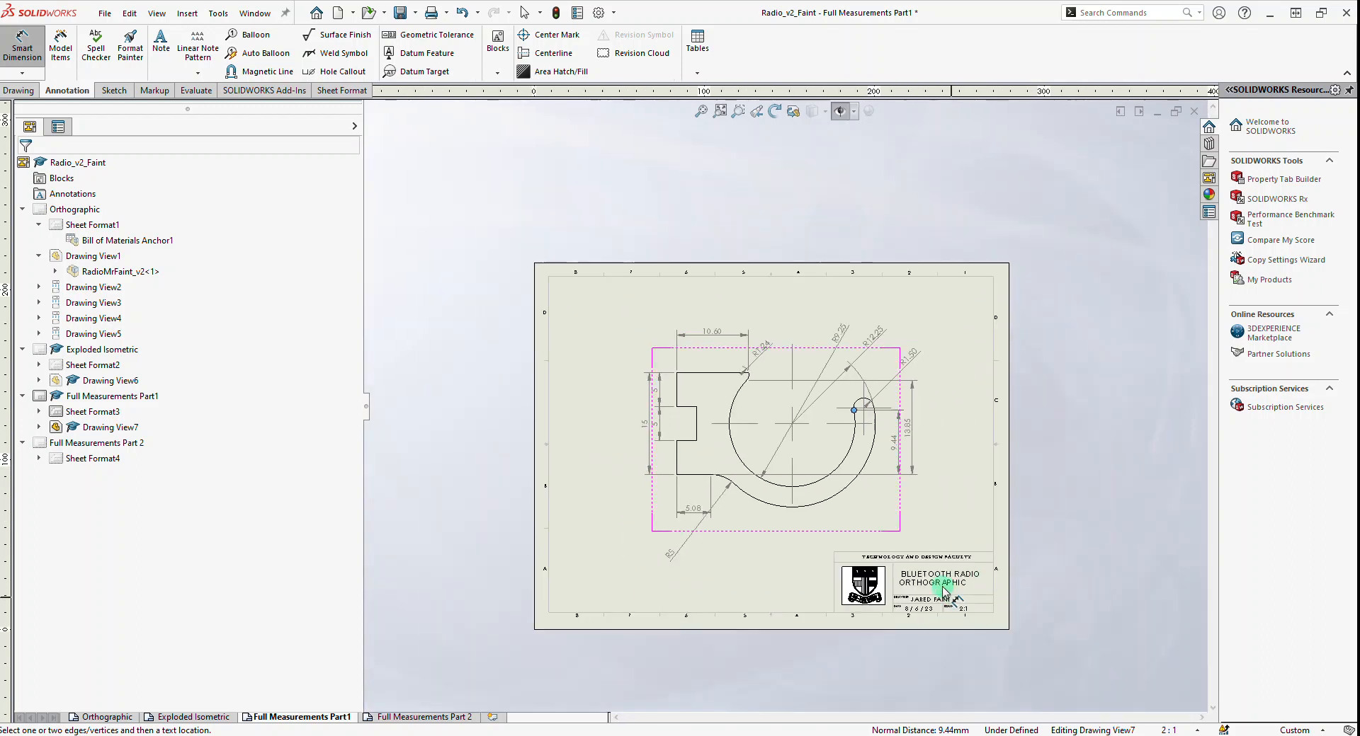
scroll(944, 590, "down", 2)
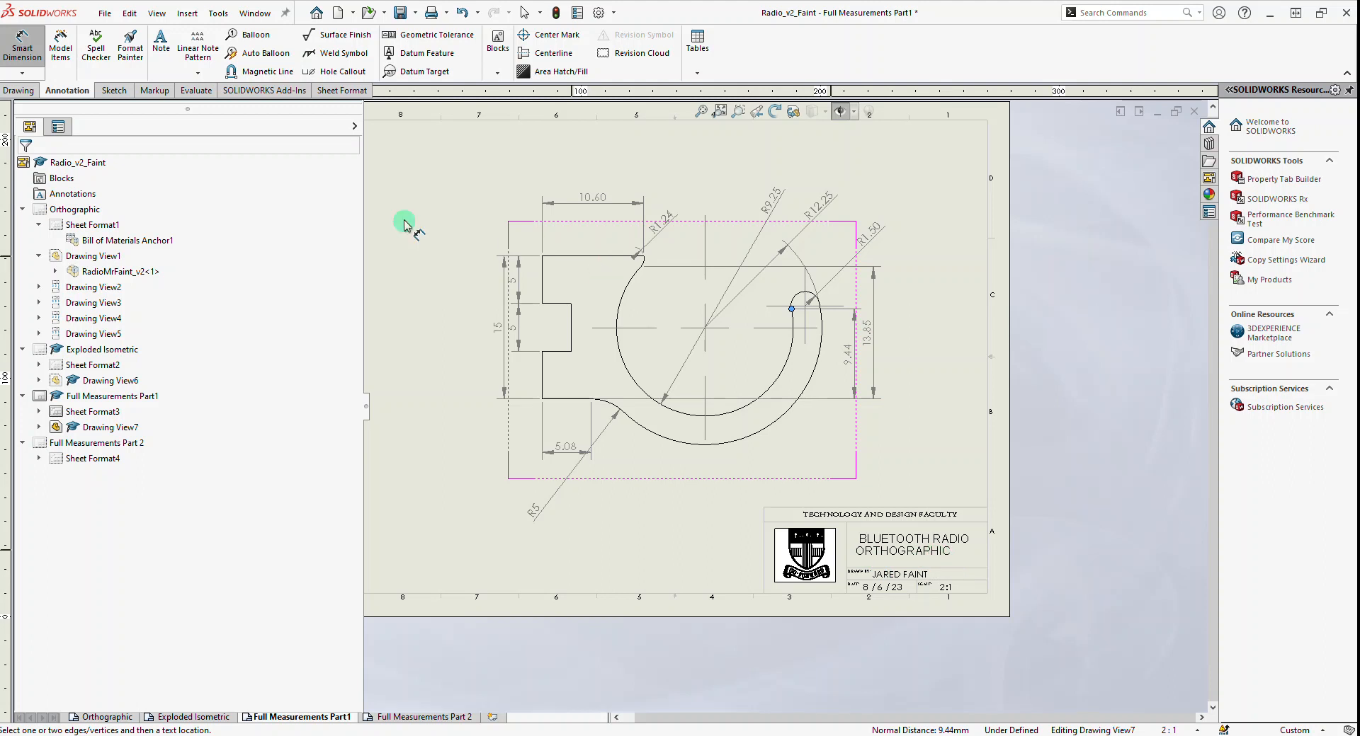
left_click(73, 460)
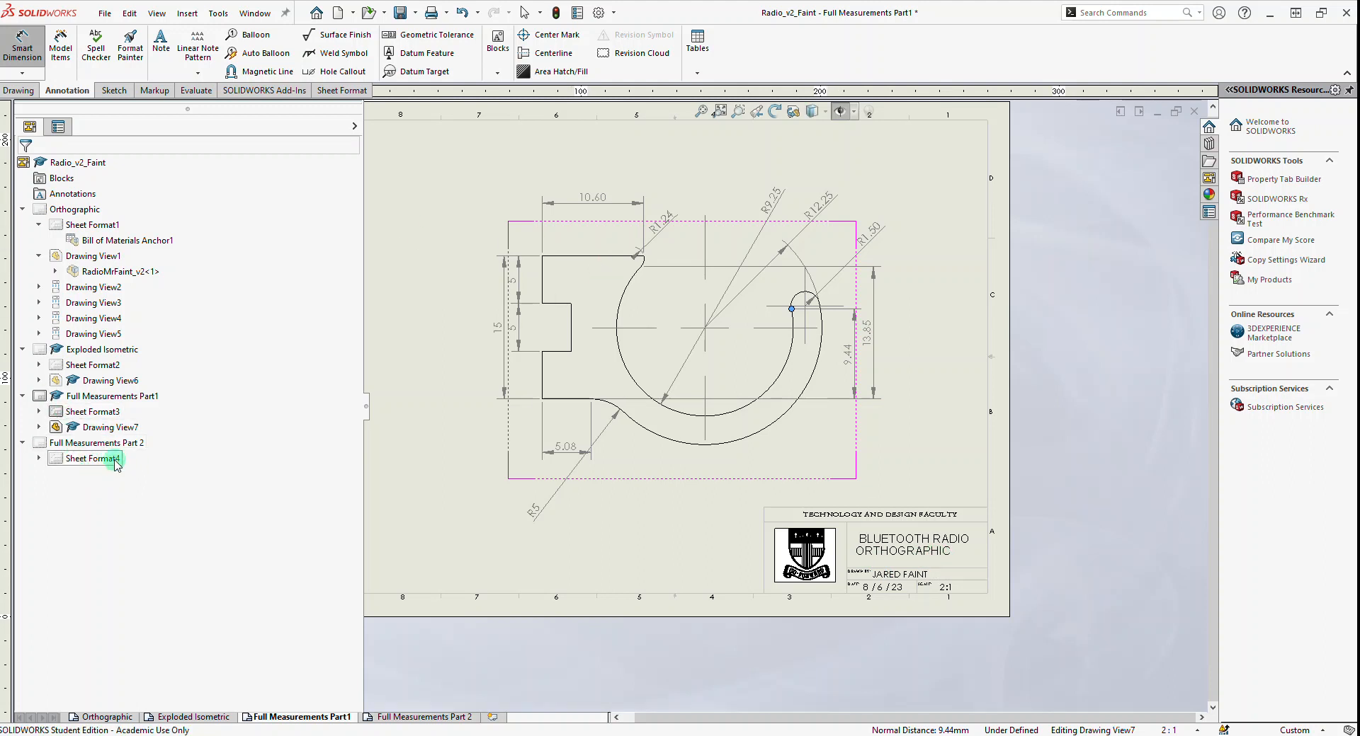
left_click(730, 210)
scroll(636, 318, "up", 2)
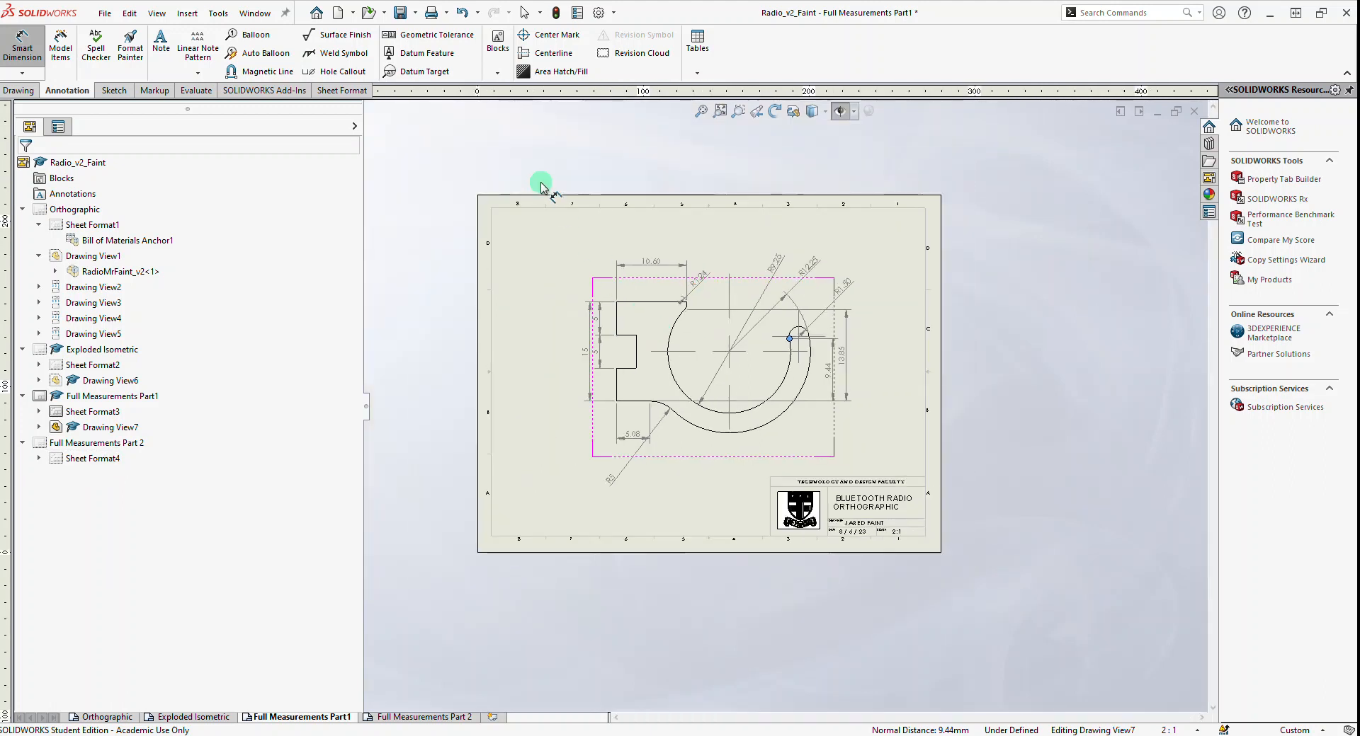
scroll(559, 191, "down", 3)
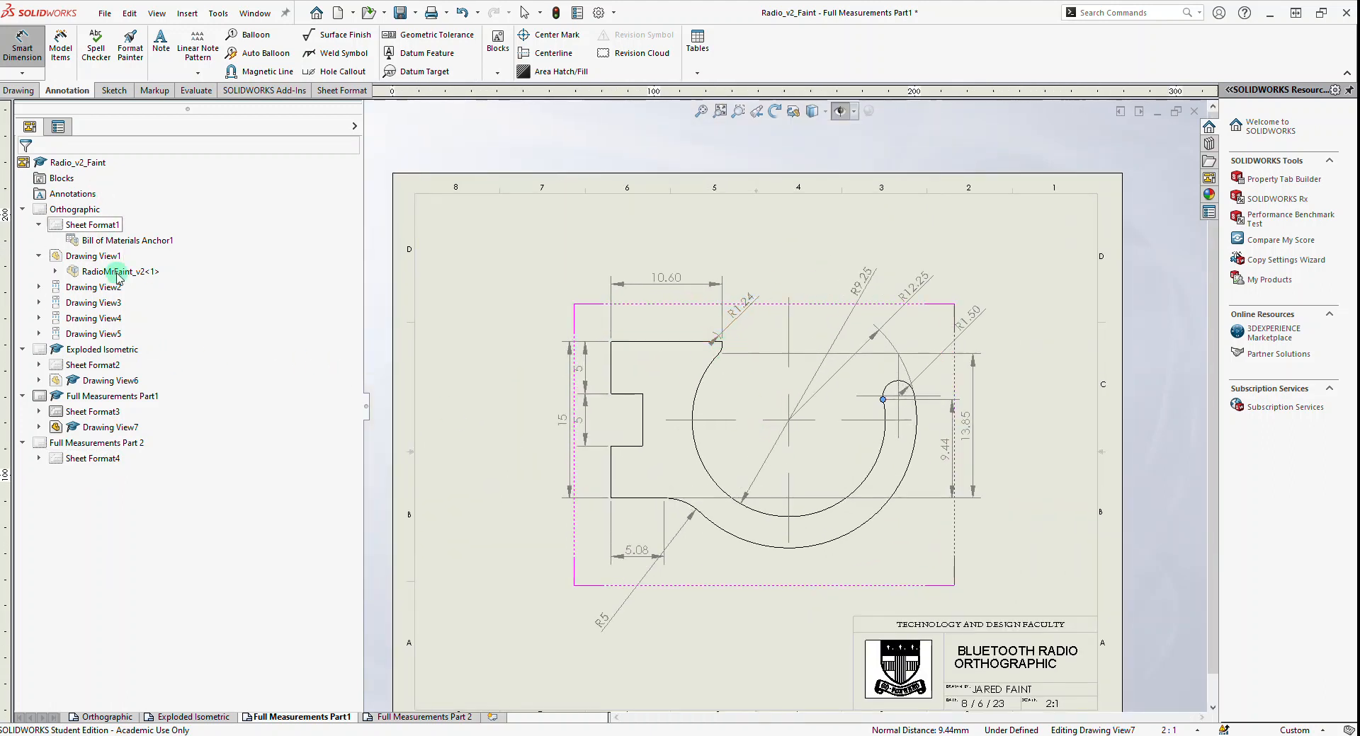
left_click(93, 169)
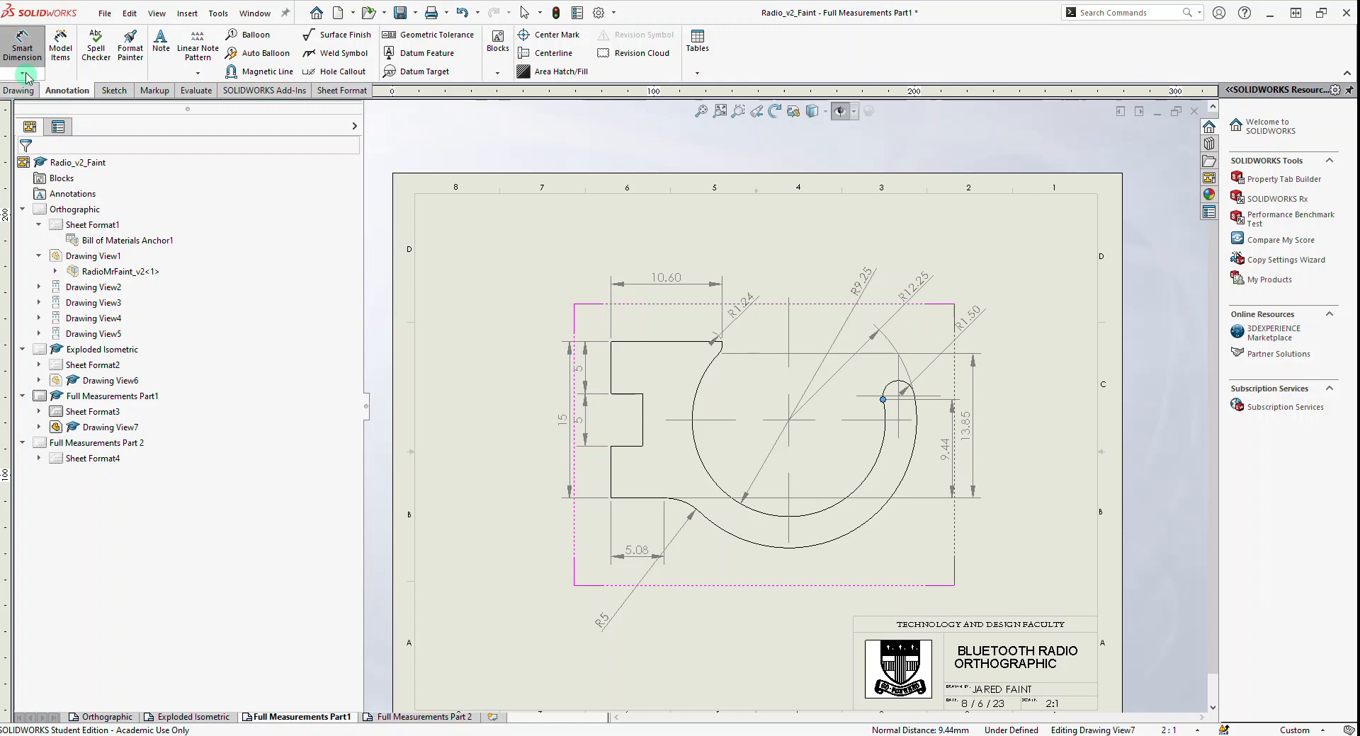
Save the drawing as an Adobe PDF in the Version 2 folder, exporting the Orthographic, Exploded Isometric and both Full Measurements sheets
left_click(104, 12)
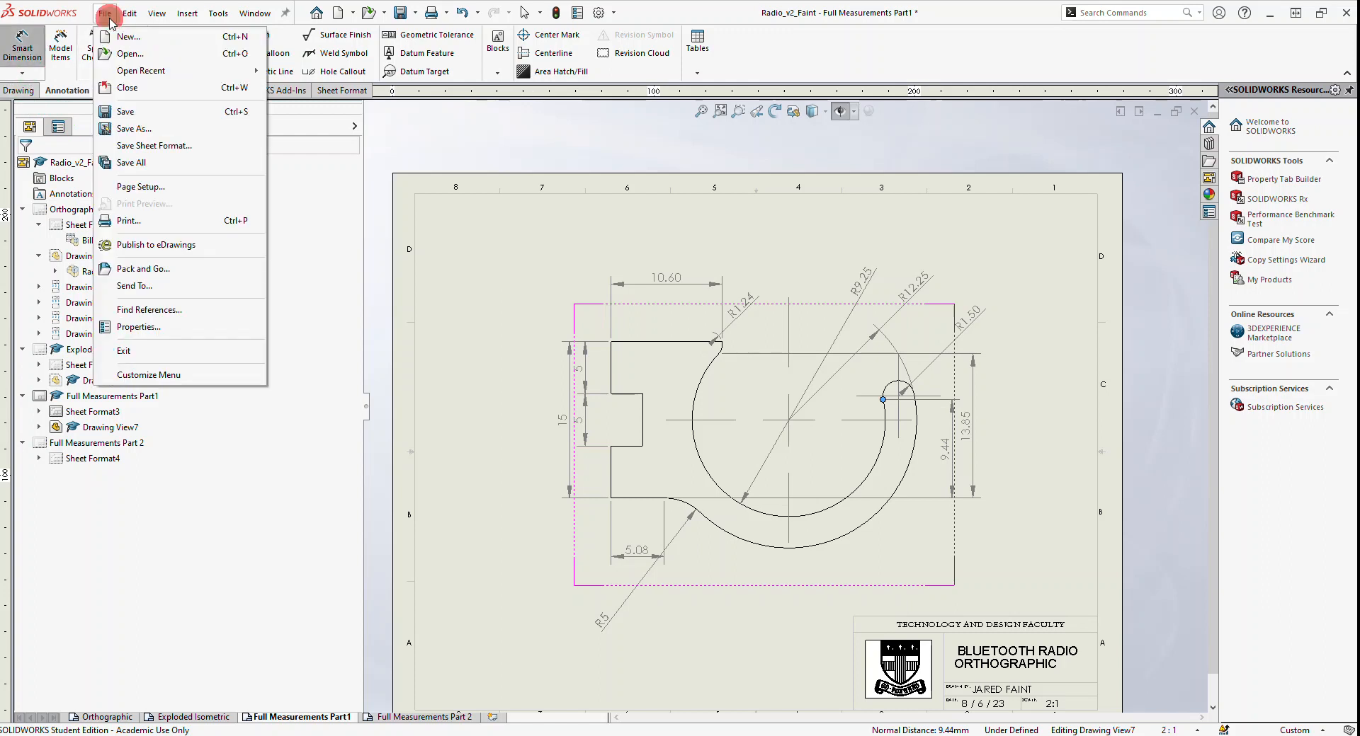
left_click(133, 129)
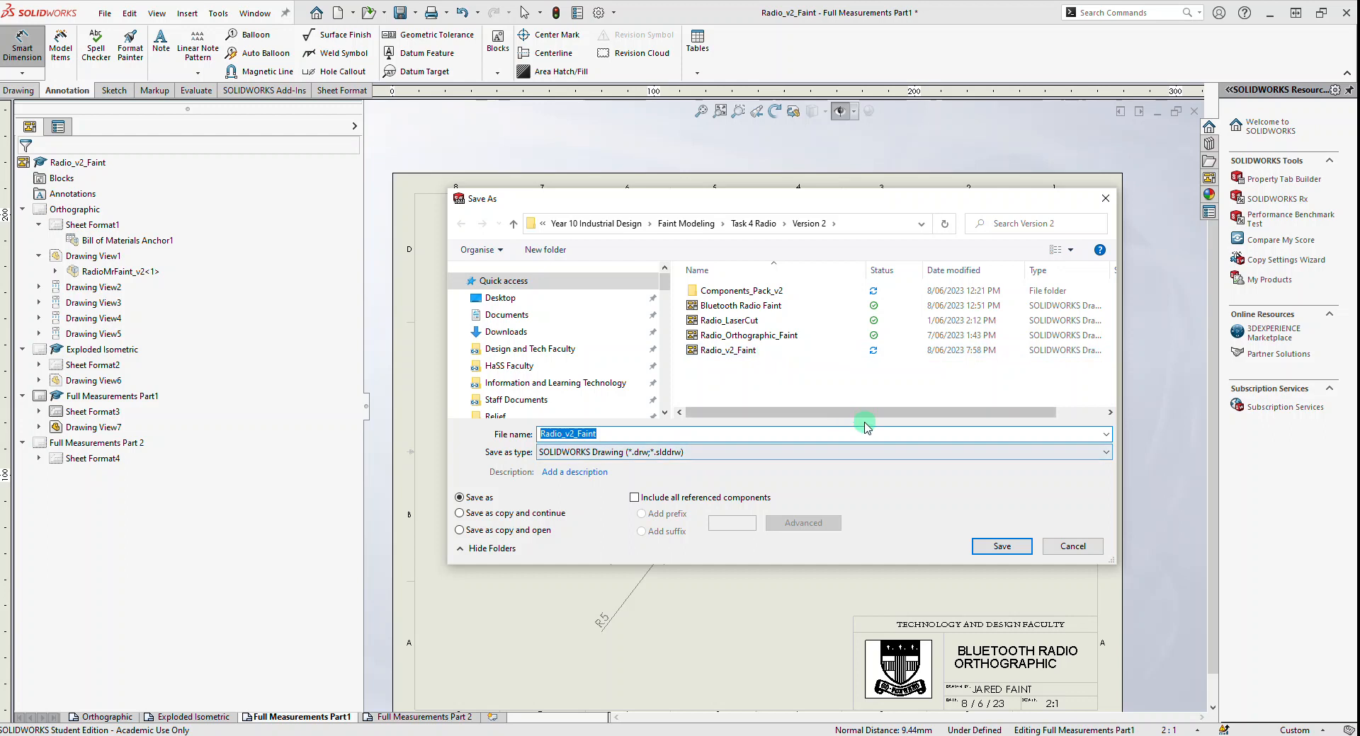
left_click(610, 451)
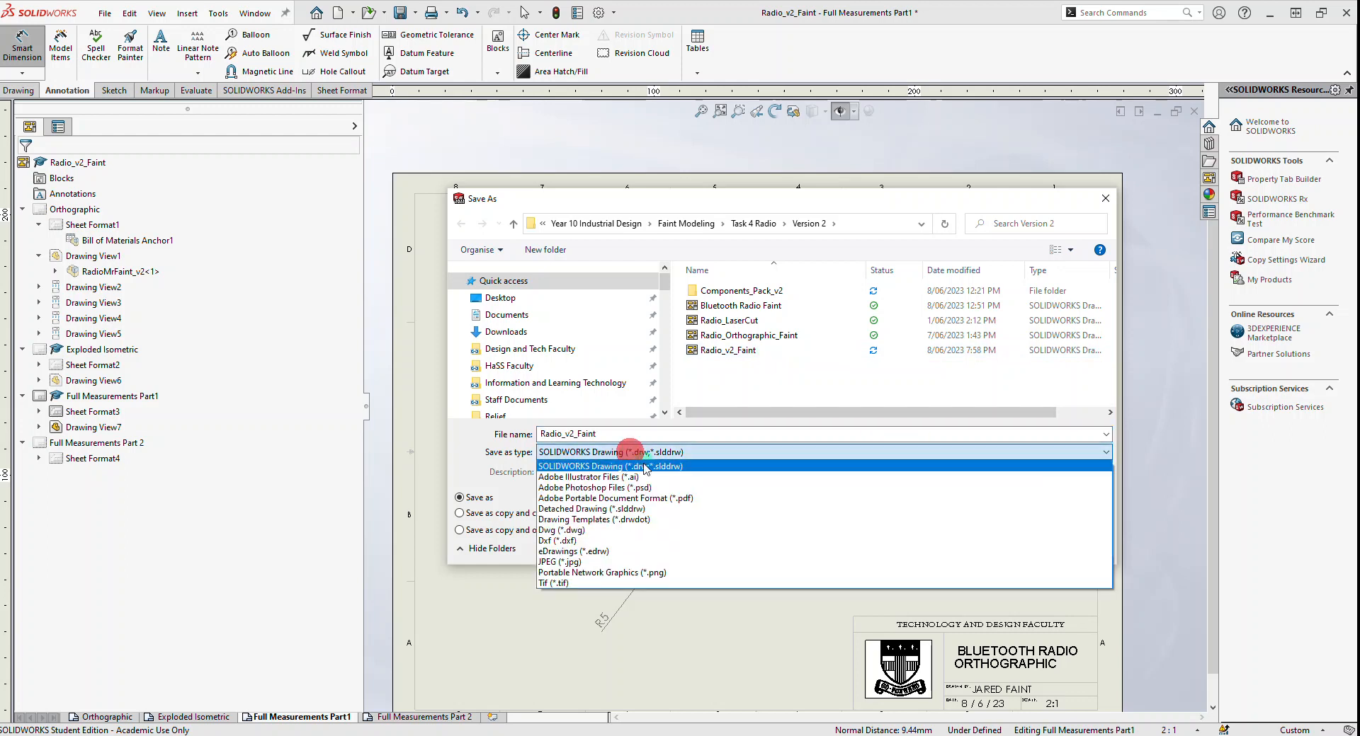
left_click(698, 498)
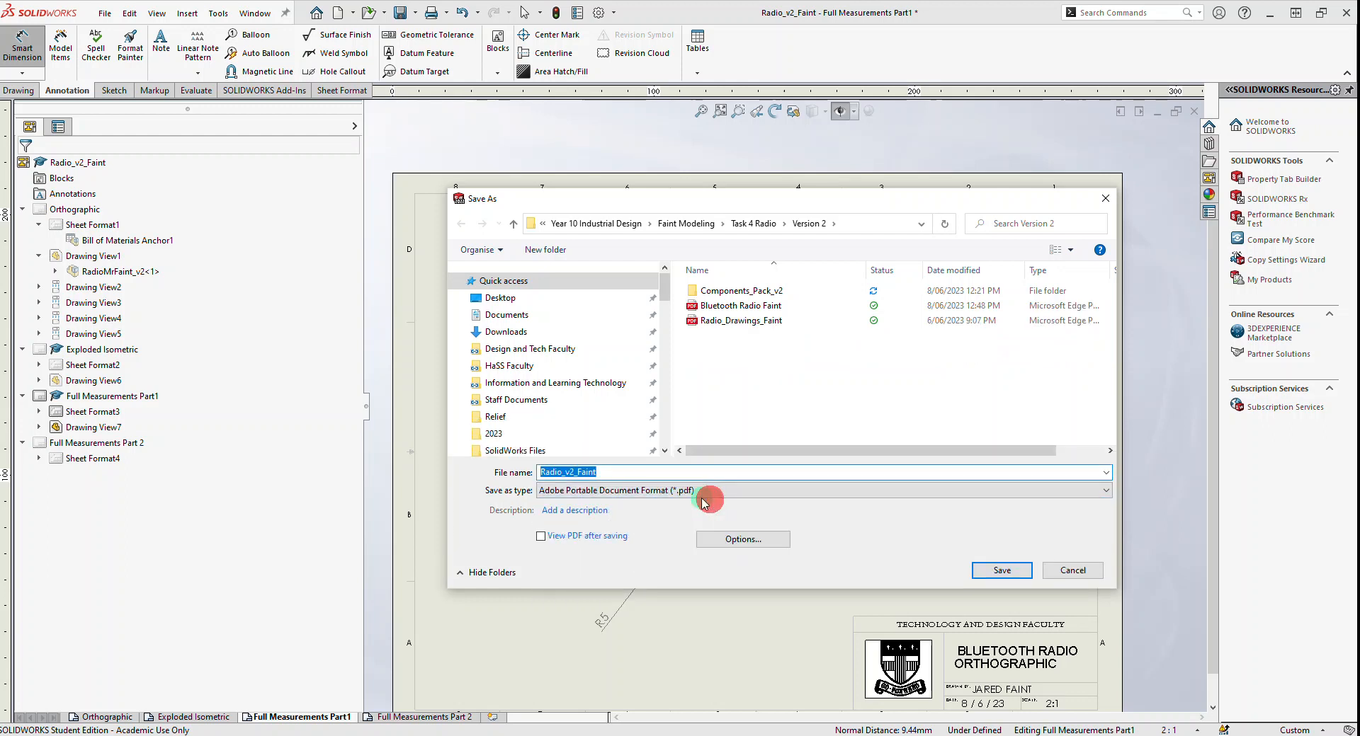
left_click(1001, 571)
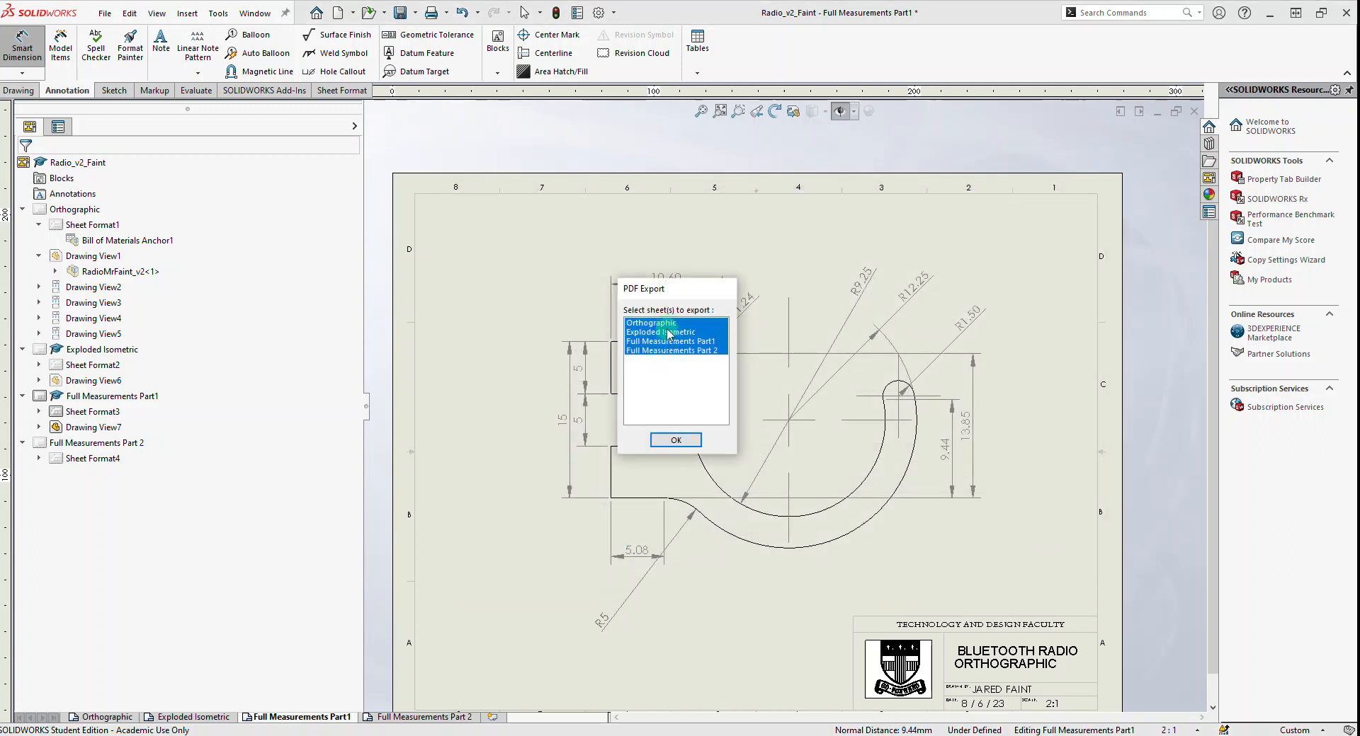
left_click(675, 441)
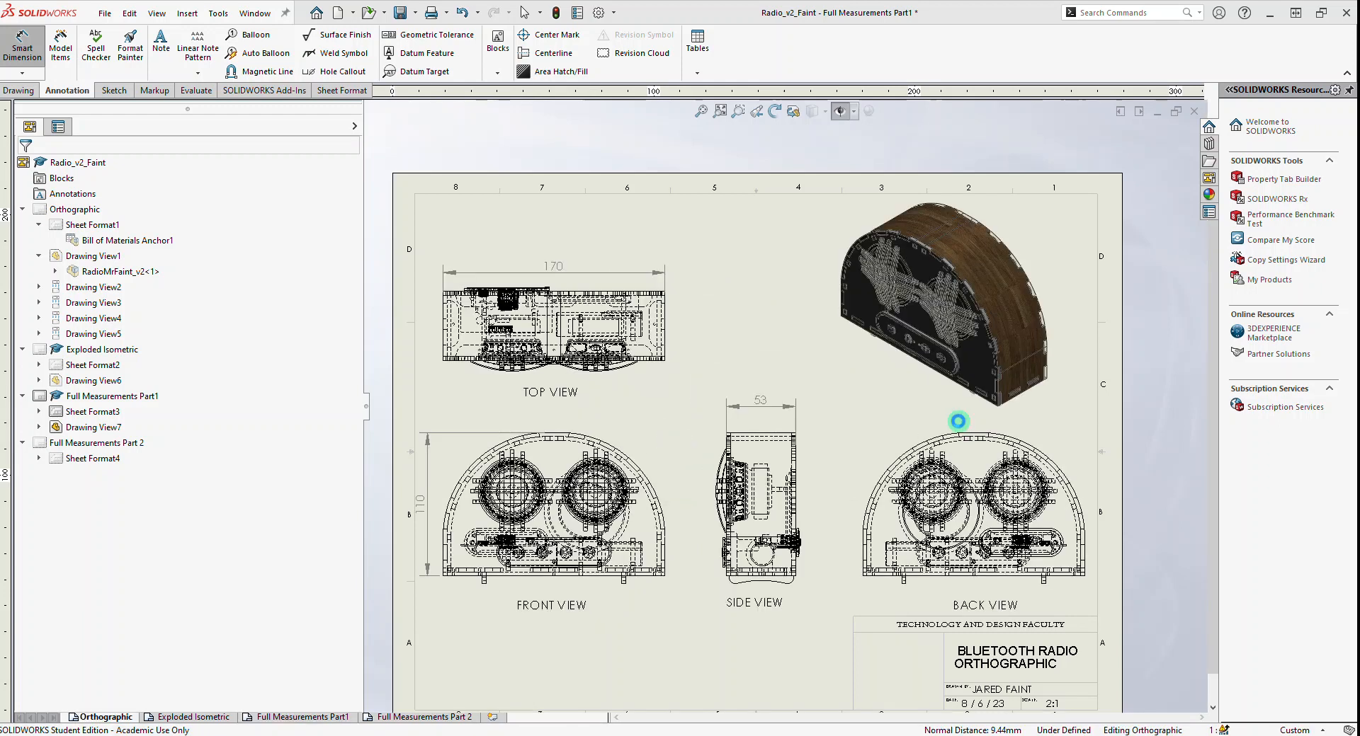